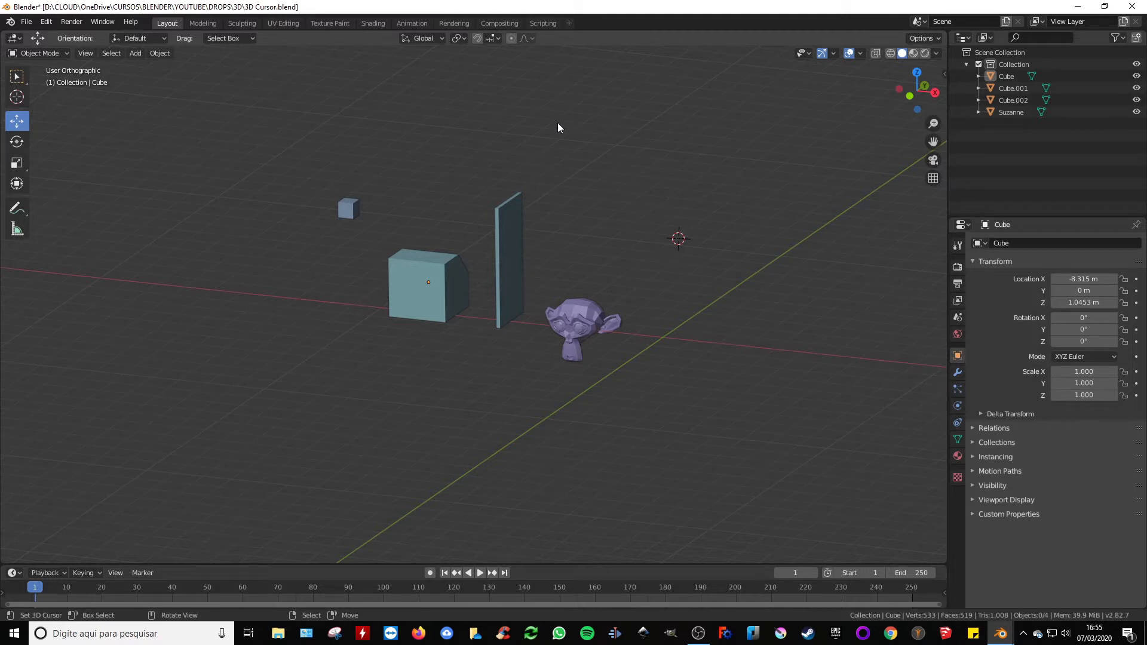
Reposition the 3D cursor at several spots around the objects, ending just beside the large cube near the red axis line
{"action": "right_click", "coordinate": [491, 133], "text": "shift"}
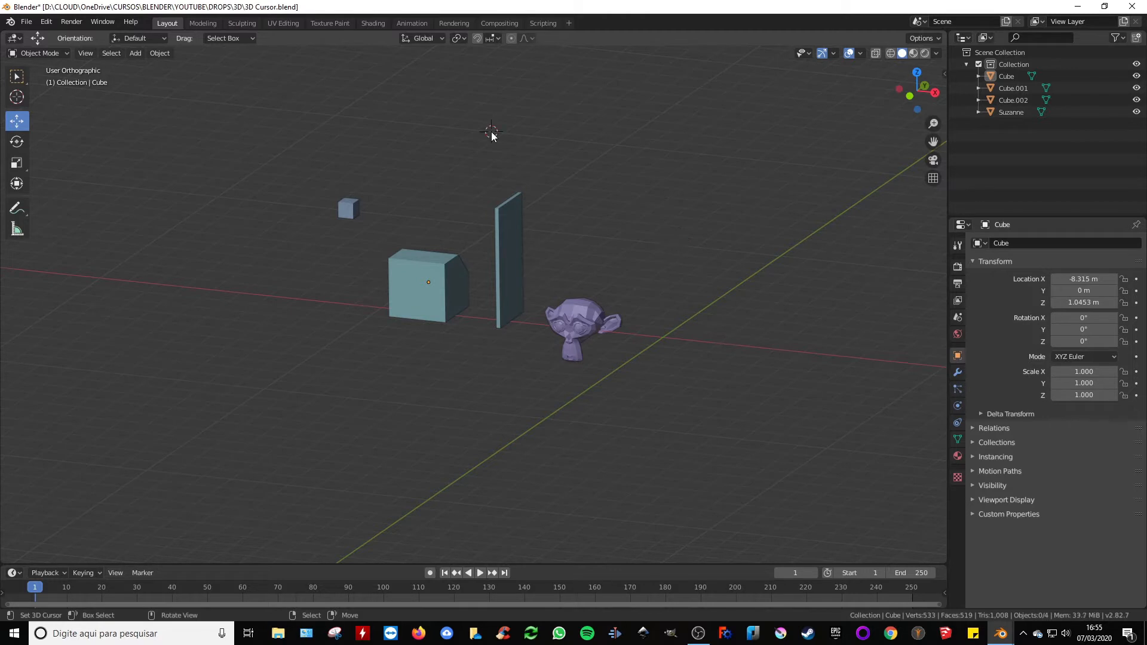
{"action": "right_click", "coordinate": [202, 229], "text": "shift"}
{"action": "right_click", "coordinate": [269, 338], "text": "shift"}
{"action": "right_click", "coordinate": [450, 206], "text": "shift"}
{"action": "right_click", "coordinate": [672, 201], "text": "shift"}
{"action": "right_click", "coordinate": [770, 320], "text": "shift"}
{"action": "right_click", "coordinate": [445, 348], "text": "shift"}
{"action": "right_click", "coordinate": [318, 299], "text": "shift"}
Select the large cube, small cube, tall panel and monkey head one at a time, ending on the small cube
{"action": "left_click", "coordinate": [410, 262]}
{"action": "left_click", "coordinate": [348, 208]}
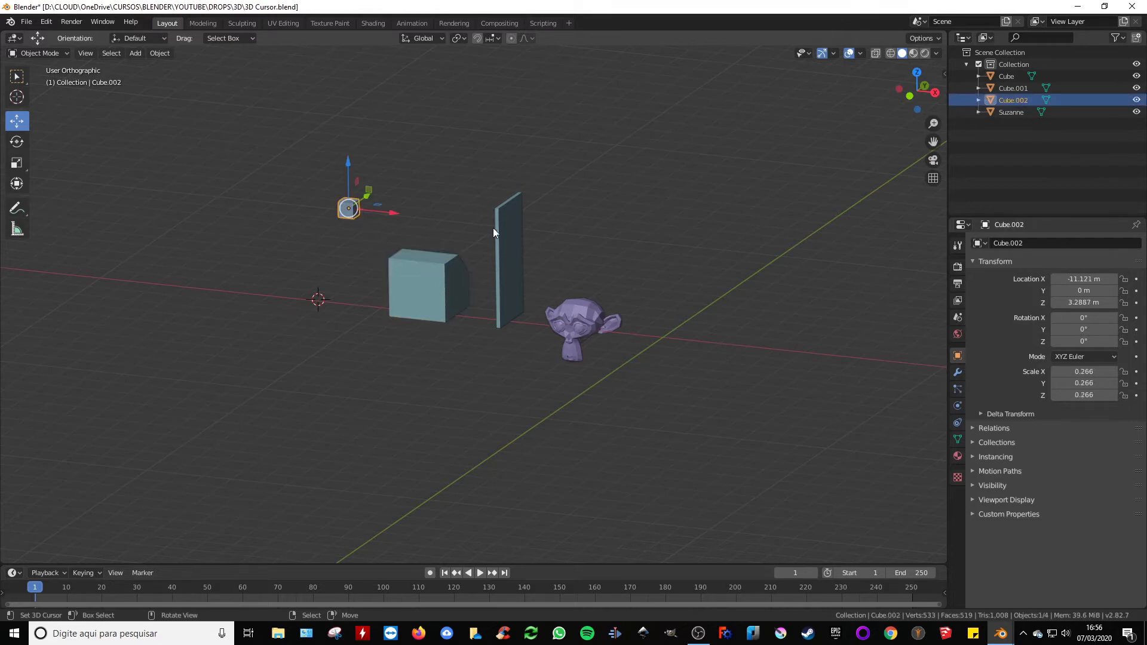
{"action": "left_click", "coordinate": [505, 254]}
{"action": "left_click", "coordinate": [575, 325]}
{"action": "left_click", "coordinate": [448, 289]}
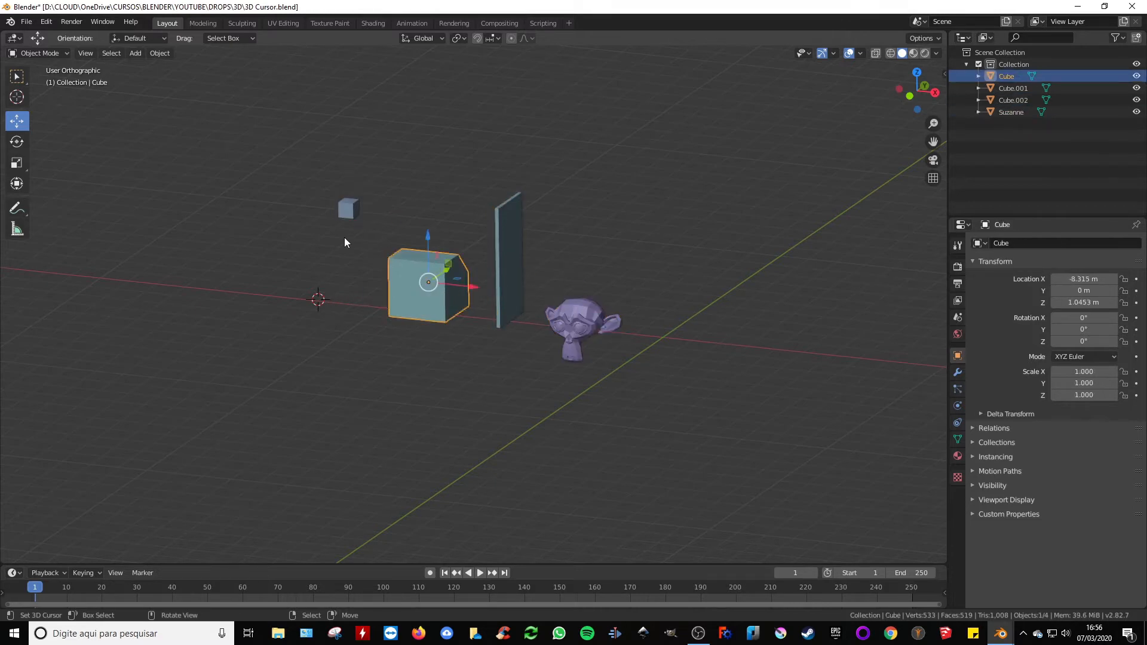
{"action": "left_click", "coordinate": [349, 209]}
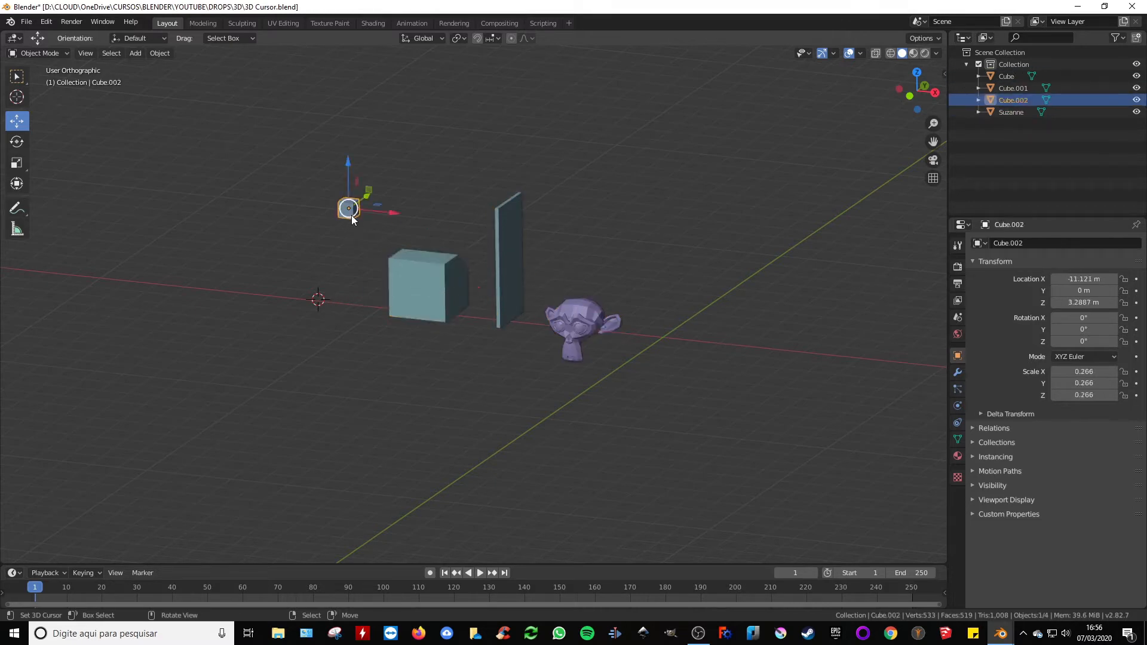
Try the Left option for Select With in the Keymap preferences, restore it to Right, and close the preferences
{"action": "left_click", "coordinate": [46, 23]}
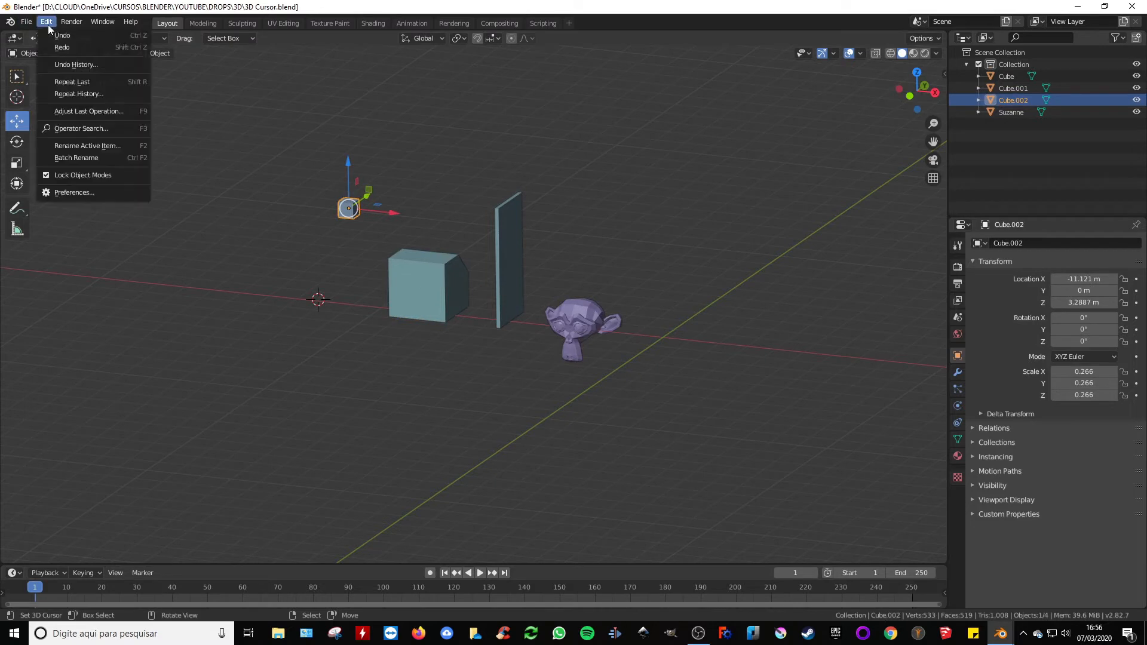
{"action": "left_click", "coordinate": [63, 192]}
{"action": "left_click_drag", "start_coordinate": [122, 53], "coordinate": [213, 103]}
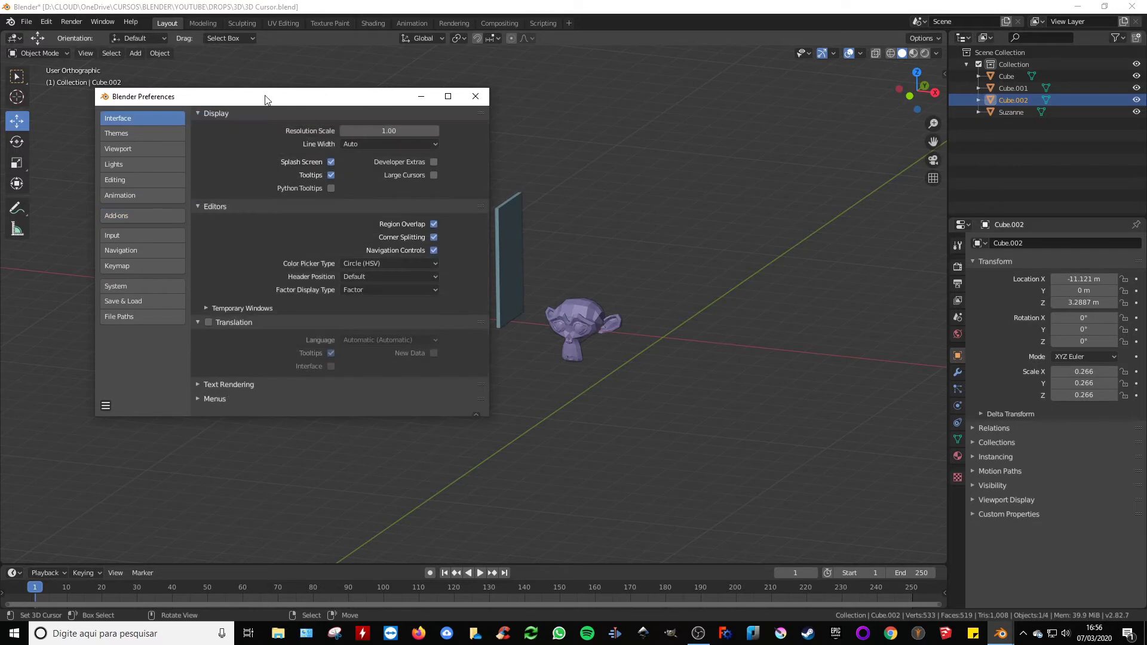
{"action": "left_click", "coordinate": [120, 268]}
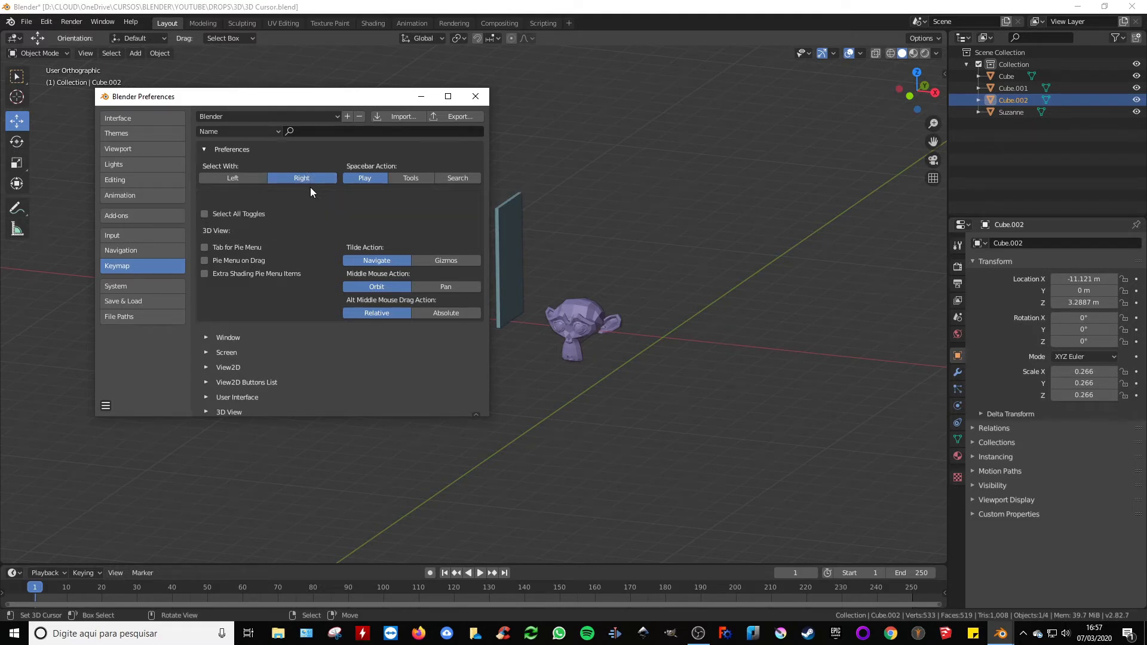
{"action": "left_click", "coordinate": [233, 180]}
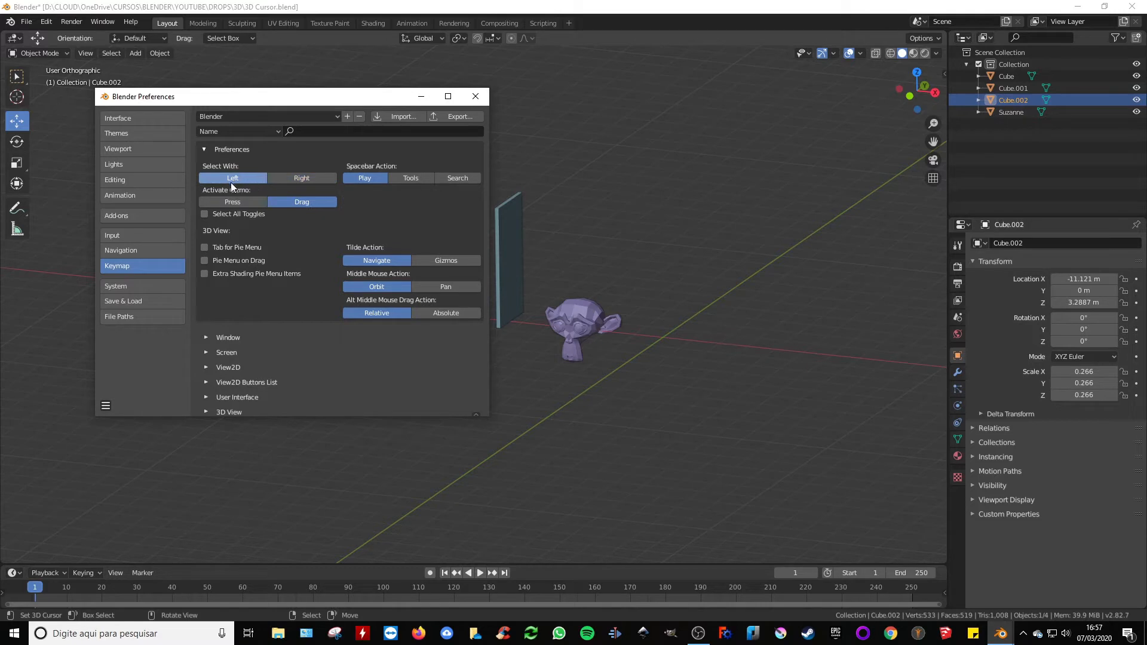
{"action": "left_click", "coordinate": [300, 179]}
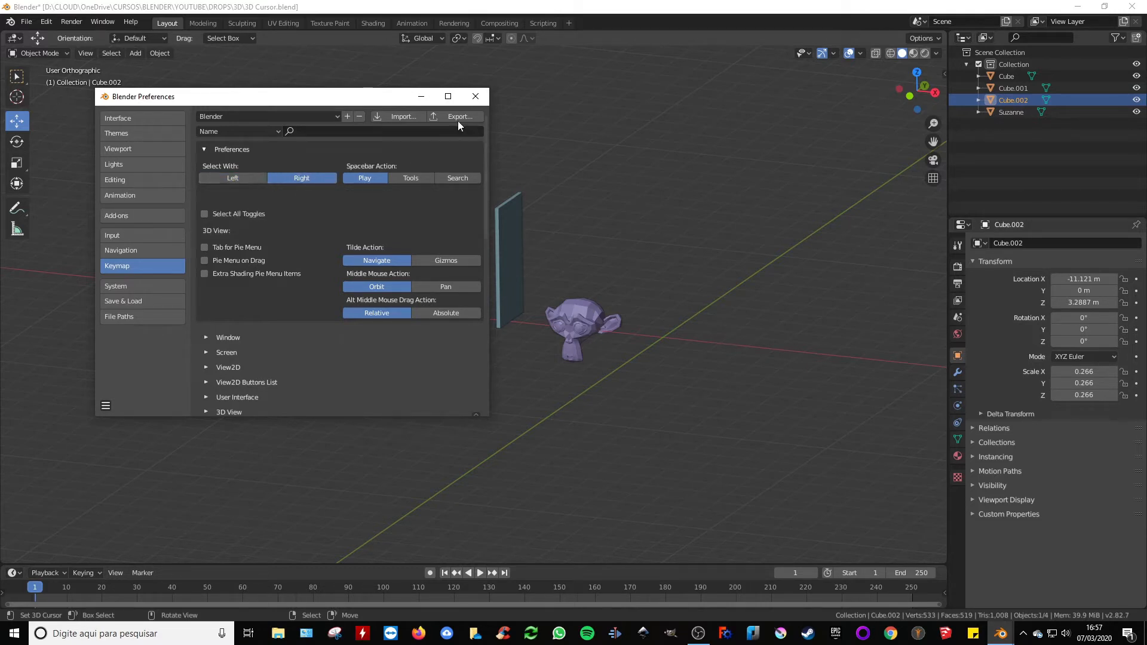
{"action": "left_click", "coordinate": [475, 97]}
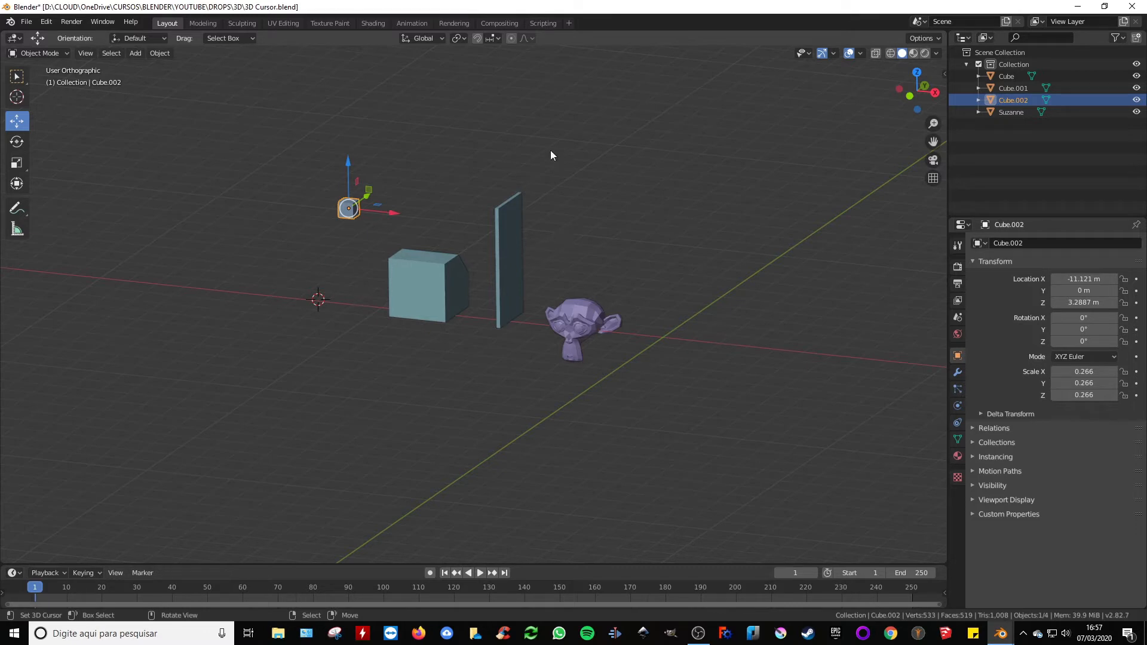
Place the 3D cursor in the empty space above the monkey head and add a cone mesh there
{"action": "right_click", "coordinate": [604, 182], "text": "shift"}
{"action": "key", "text": "shift+a"}
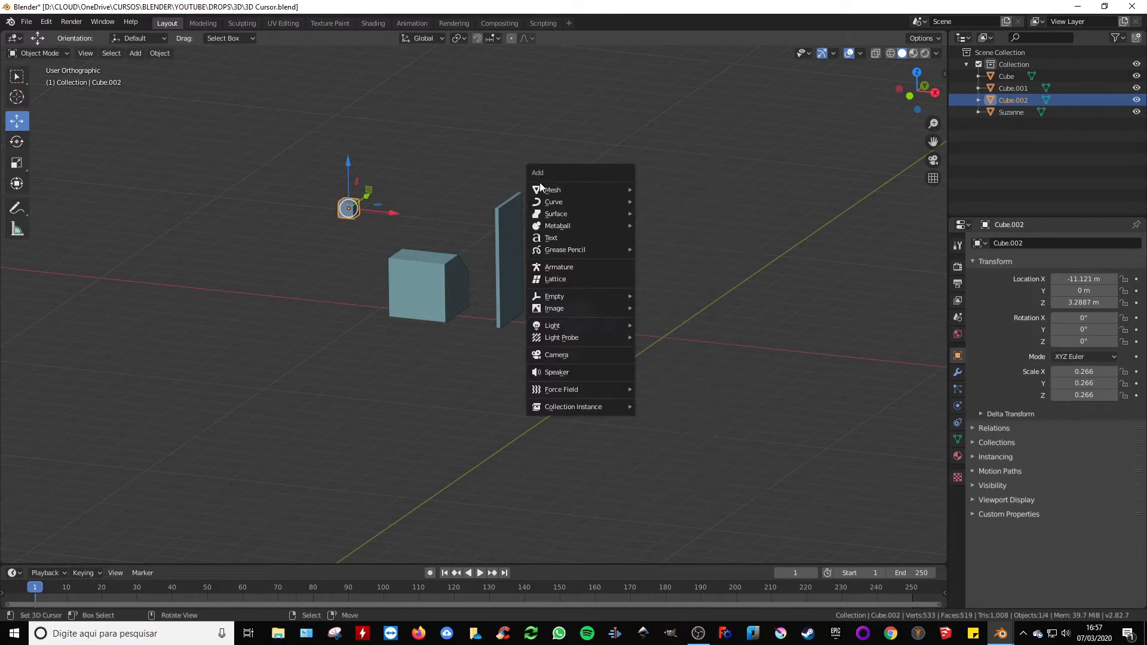
{"action": "mouse_move", "coordinate": [540, 189]}
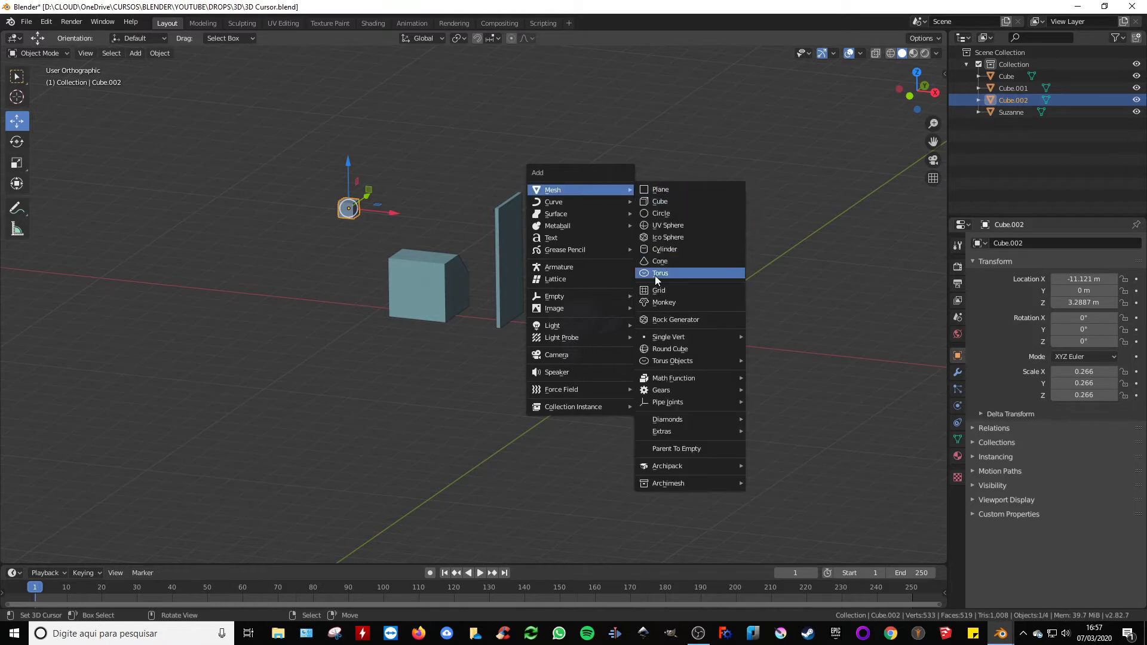
{"action": "left_click", "coordinate": [655, 260]}
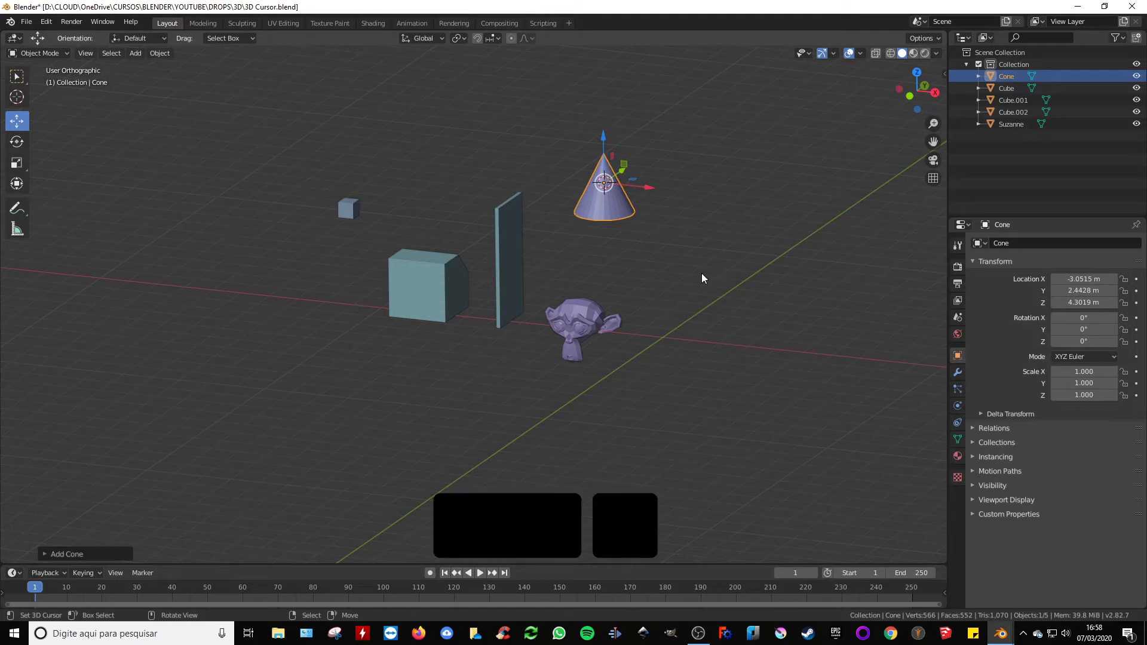
Reset the 3D cursor to the world origin and snap it to the large cube using Cursor to Selected
{"action": "key", "text": "shift+c"}
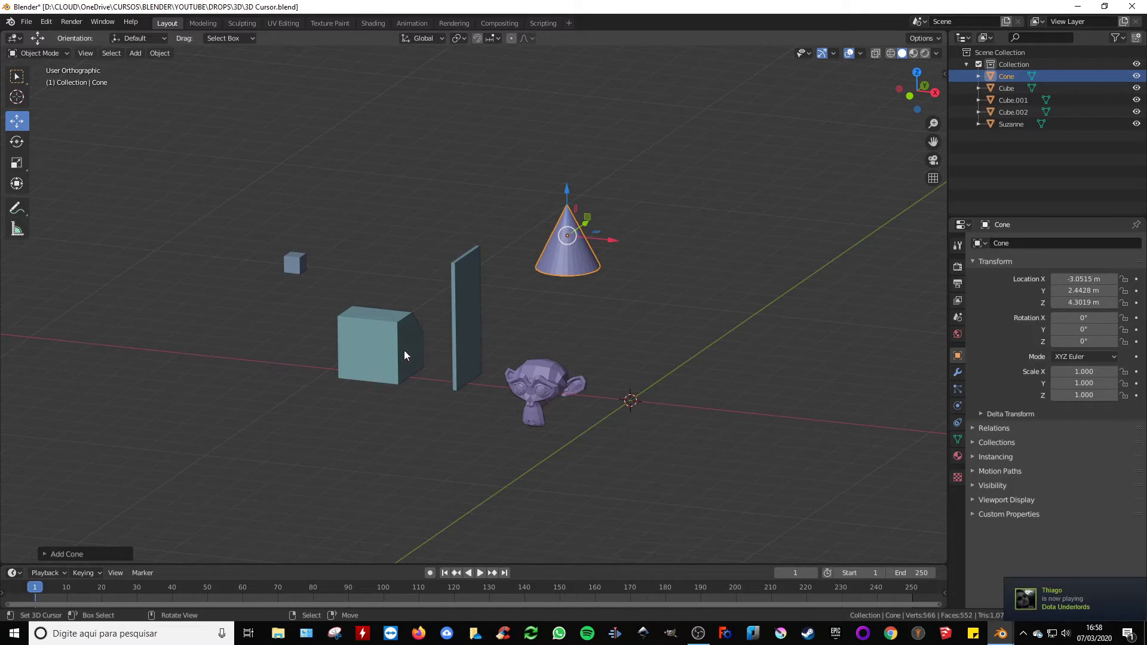
{"action": "middle_click_drag", "start_coordinate": [385, 342], "coordinate": [457, 335]}
{"action": "left_click", "coordinate": [515, 399]}
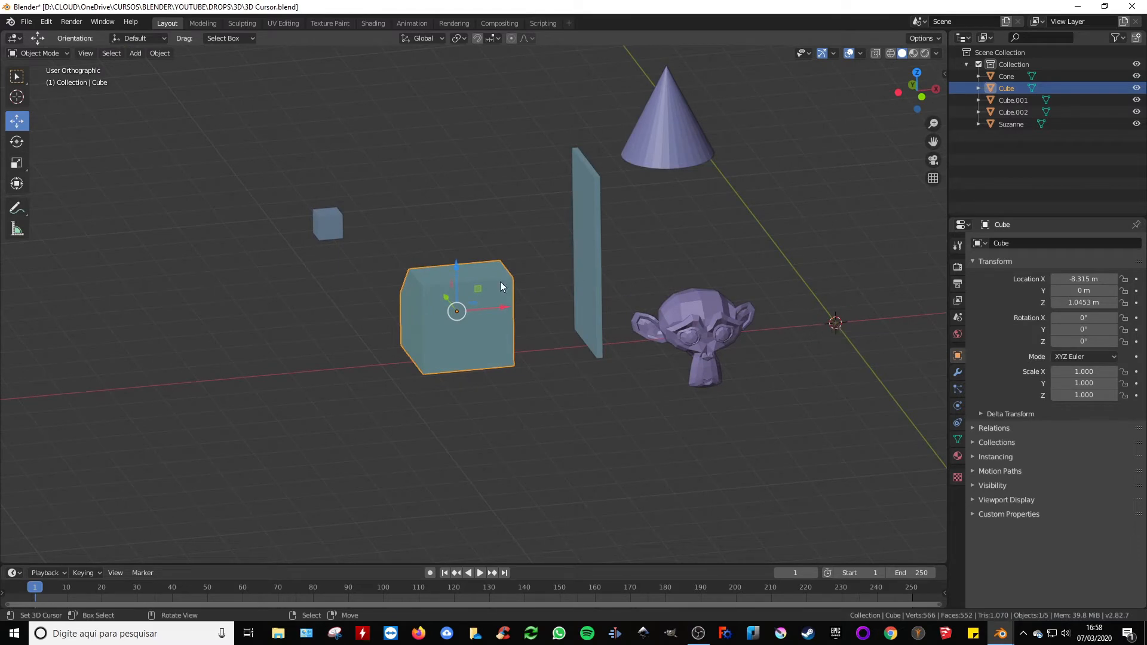
{"action": "middle_click_drag", "start_coordinate": [449, 316], "coordinate": [467, 320]}
{"action": "scroll", "coordinate": [467, 320], "scroll_direction": "up", "scroll_amount": 3}
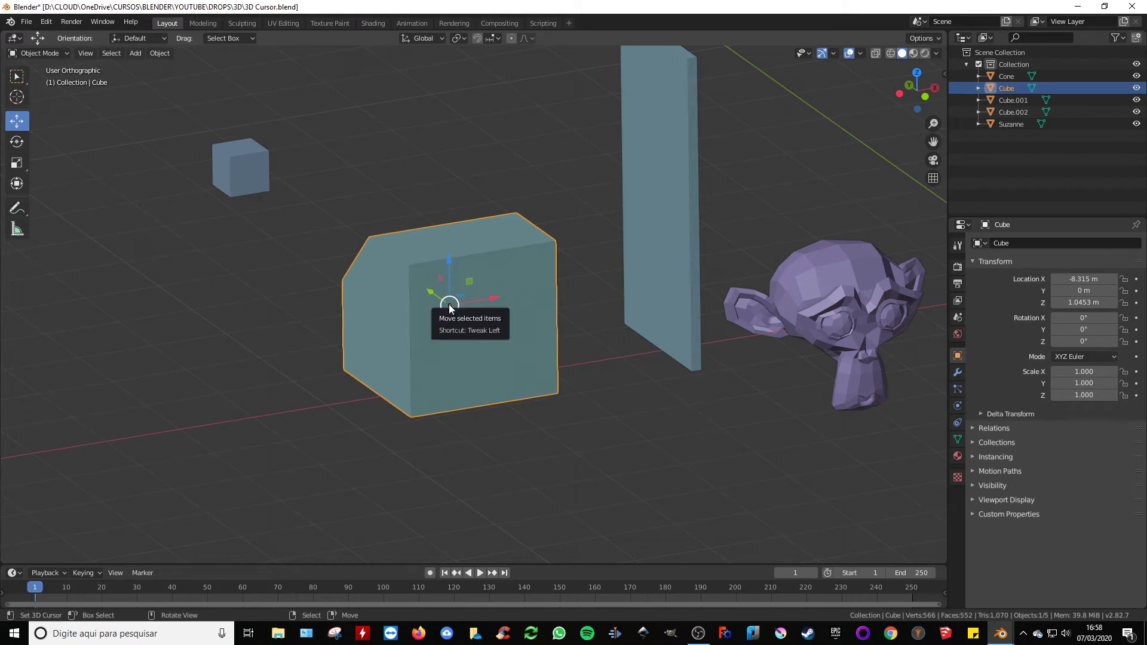
{"action": "scroll", "coordinate": [449, 305], "scroll_direction": "down", "scroll_amount": 3}
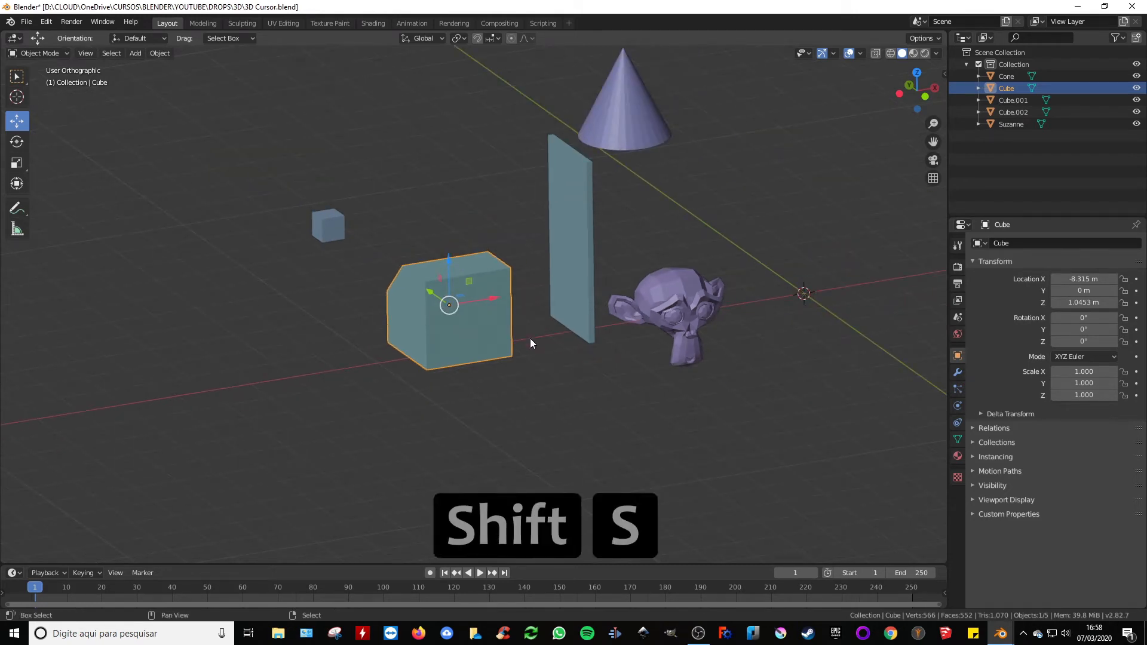
{"action": "key", "text": "shift+s"}
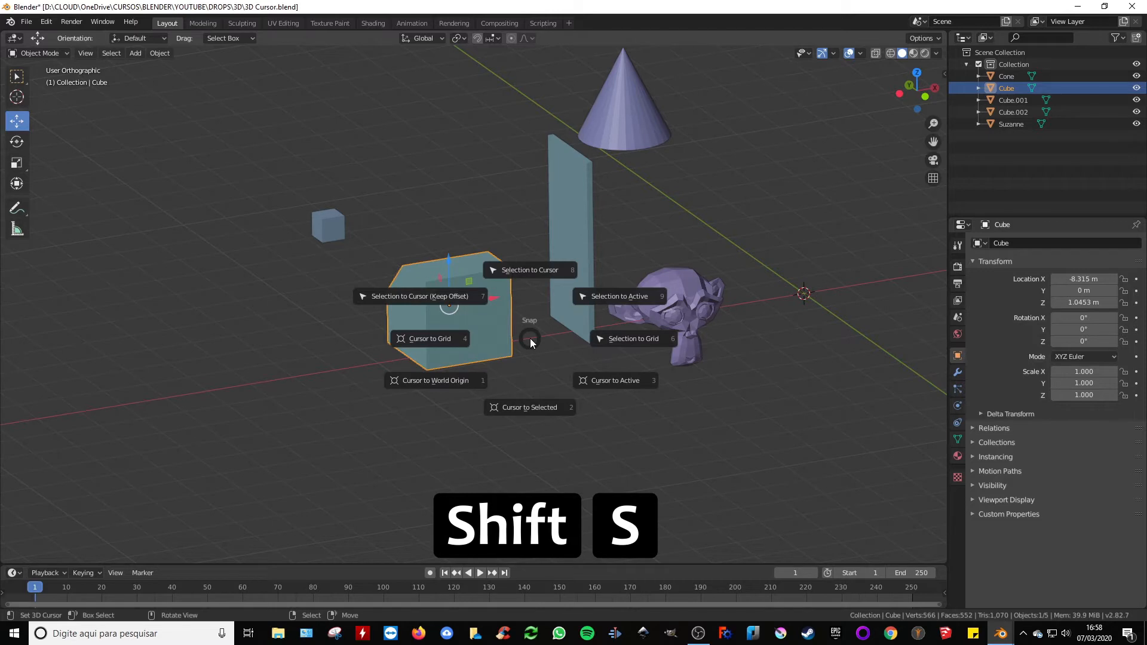
{"action": "left_click", "coordinate": [539, 407]}
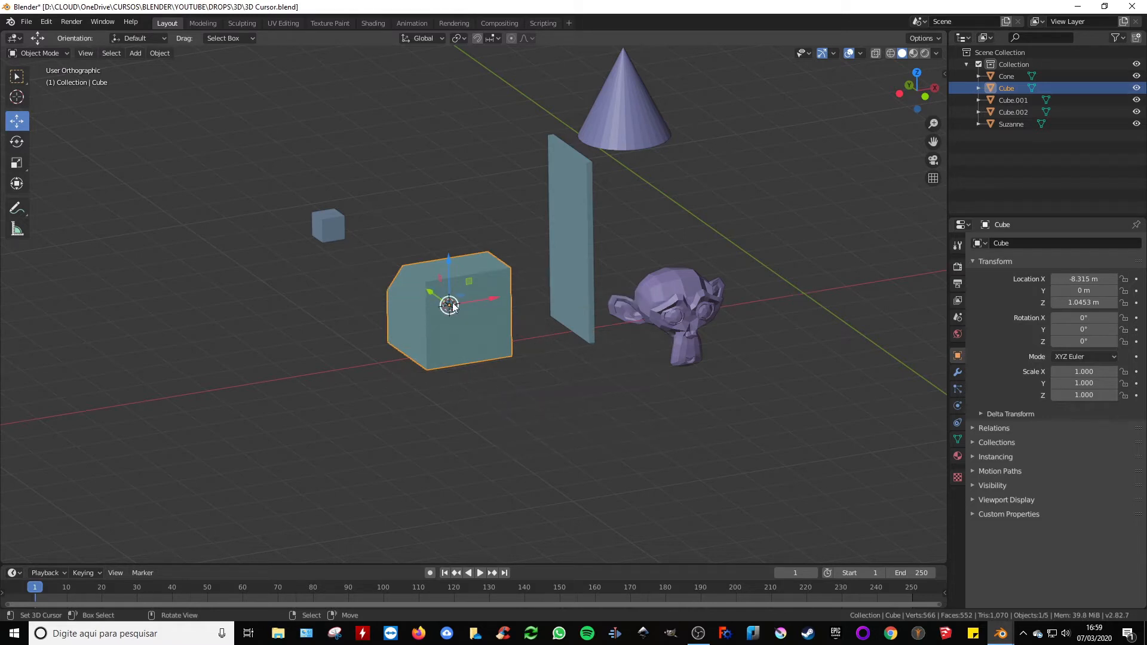
In Edit Mode, snap the 3D cursor to the centre of the large cube's negative-Y side face and return to Object Mode
{"action": "middle_click_drag", "start_coordinate": [440, 417], "coordinate": [445, 360]}
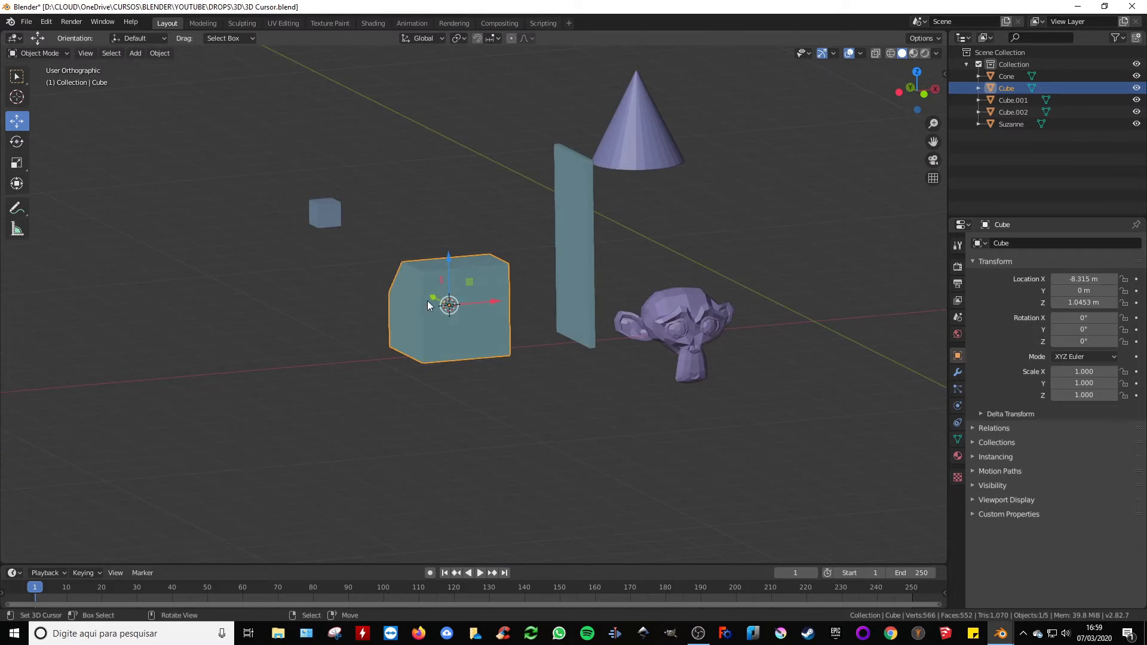
{"action": "mouse_move", "coordinate": [499, 420]}
{"action": "middle_mouse_down"}
{"action": "mouse_move", "coordinate": [538, 430]}
{"action": "mouse_move", "coordinate": [509, 428]}
{"action": "middle_mouse_up"}
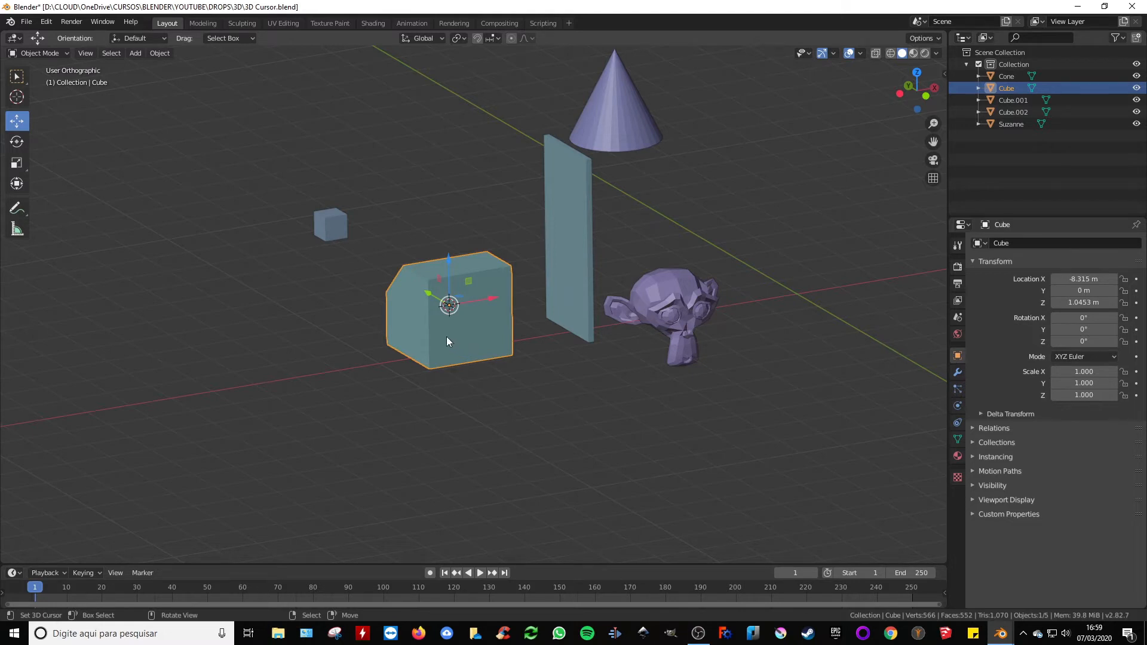
{"action": "middle_click_drag", "start_coordinate": [446, 336], "coordinate": [451, 305]}
{"action": "scroll", "coordinate": [454, 335], "scroll_direction": "up", "scroll_amount": 1}
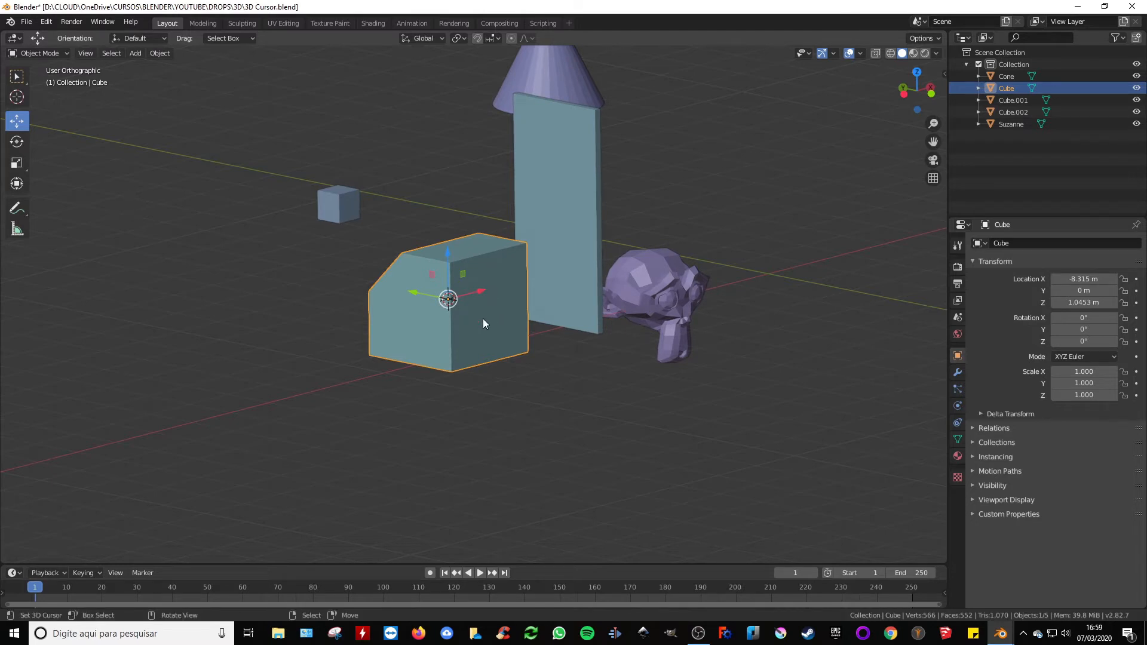
{"action": "key", "text": "Tab"}
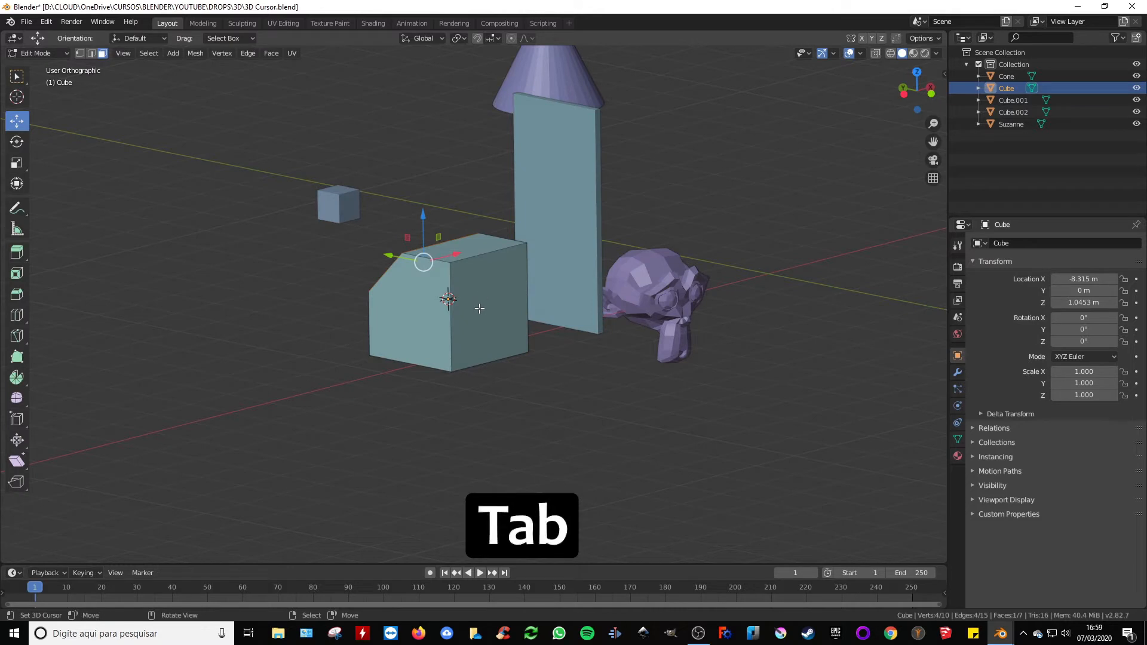
{"action": "left_click", "coordinate": [481, 308]}
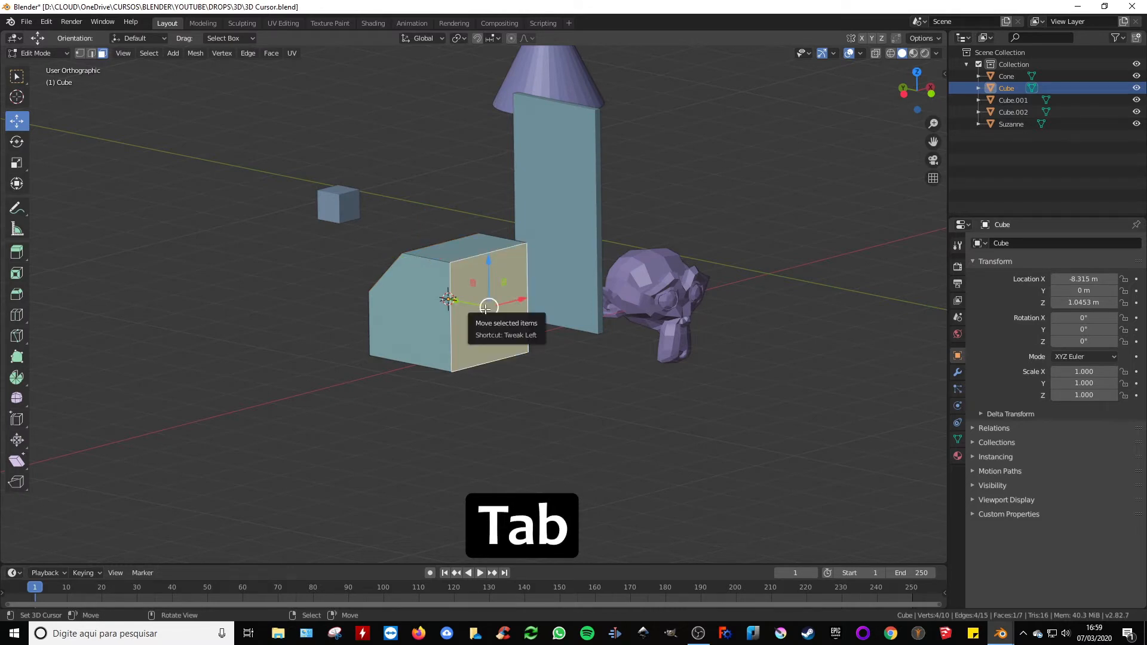
{"action": "key", "text": "shift+s"}
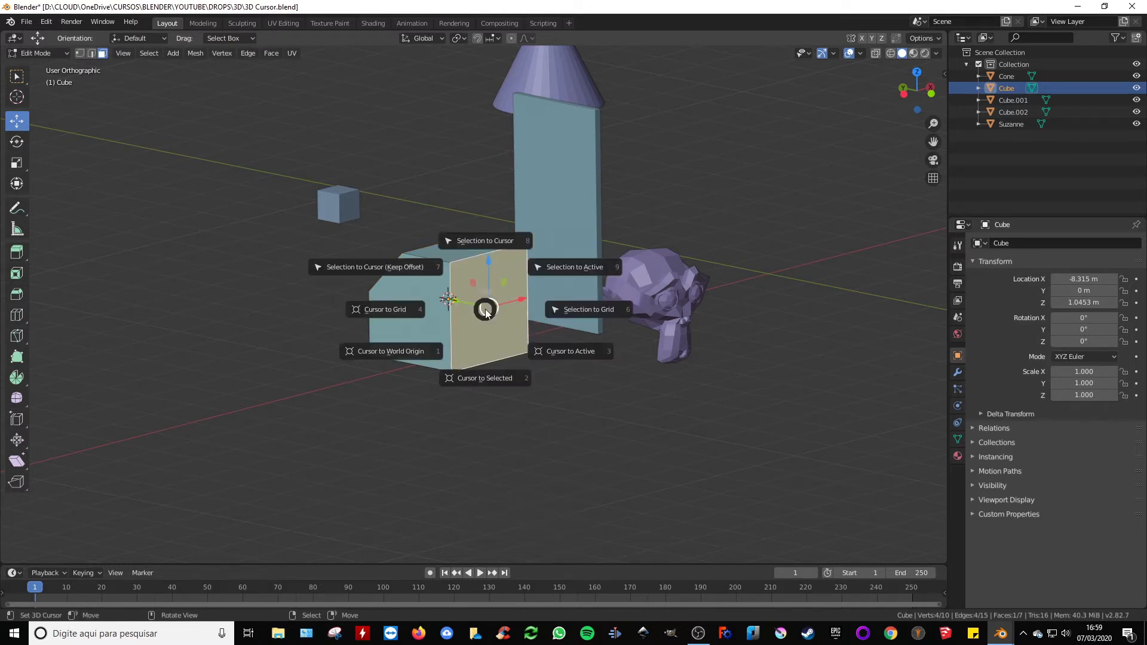
{"action": "left_click", "coordinate": [490, 380]}
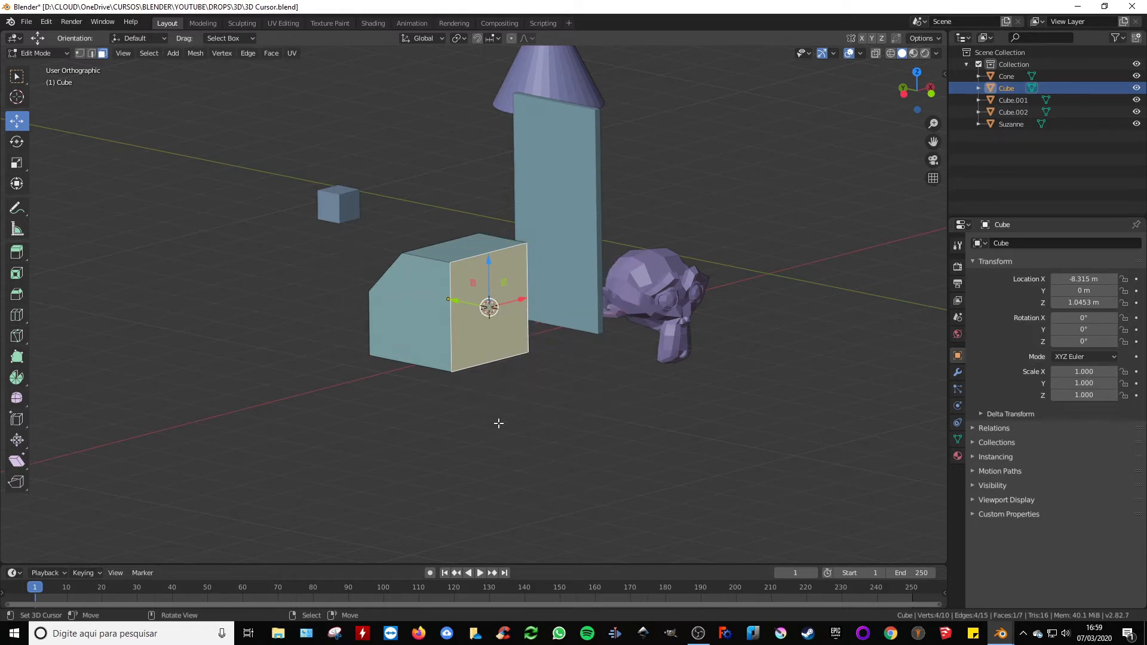
{"action": "key", "text": "Tab"}
Move the small cube onto the large cube's side face using Selection to Cursor, and deselect it
{"action": "mouse_move", "coordinate": [494, 376]}
{"action": "middle_mouse_down"}
{"action": "mouse_move", "coordinate": [563, 374]}
{"action": "mouse_move", "coordinate": [481, 368]}
{"action": "middle_mouse_up"}
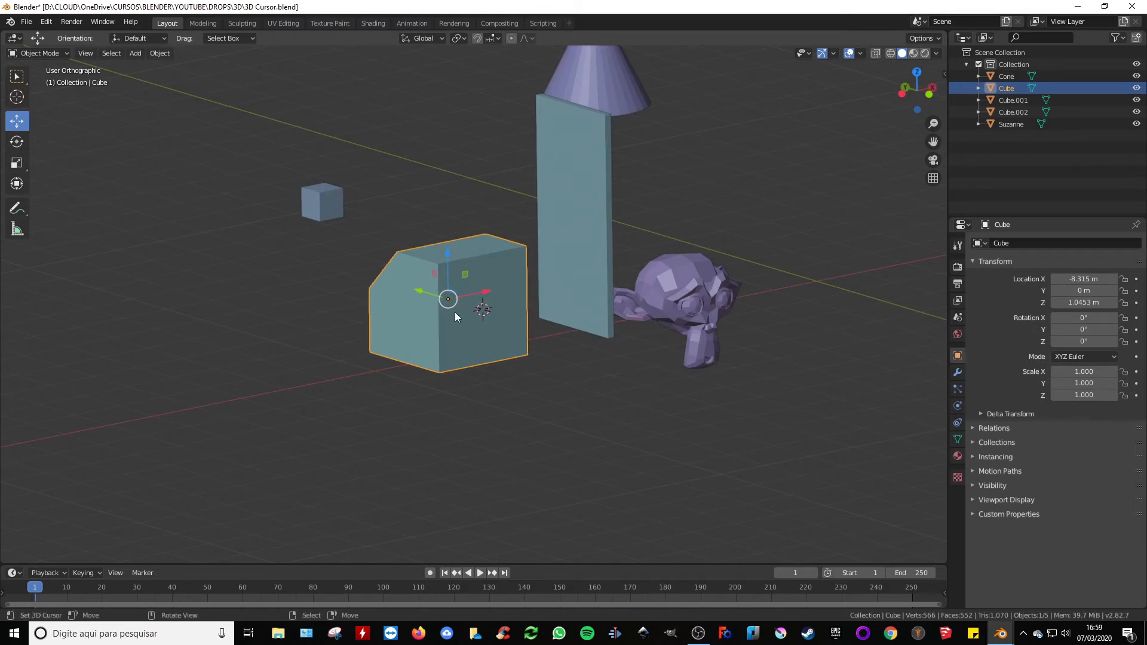
{"action": "left_click", "coordinate": [324, 203]}
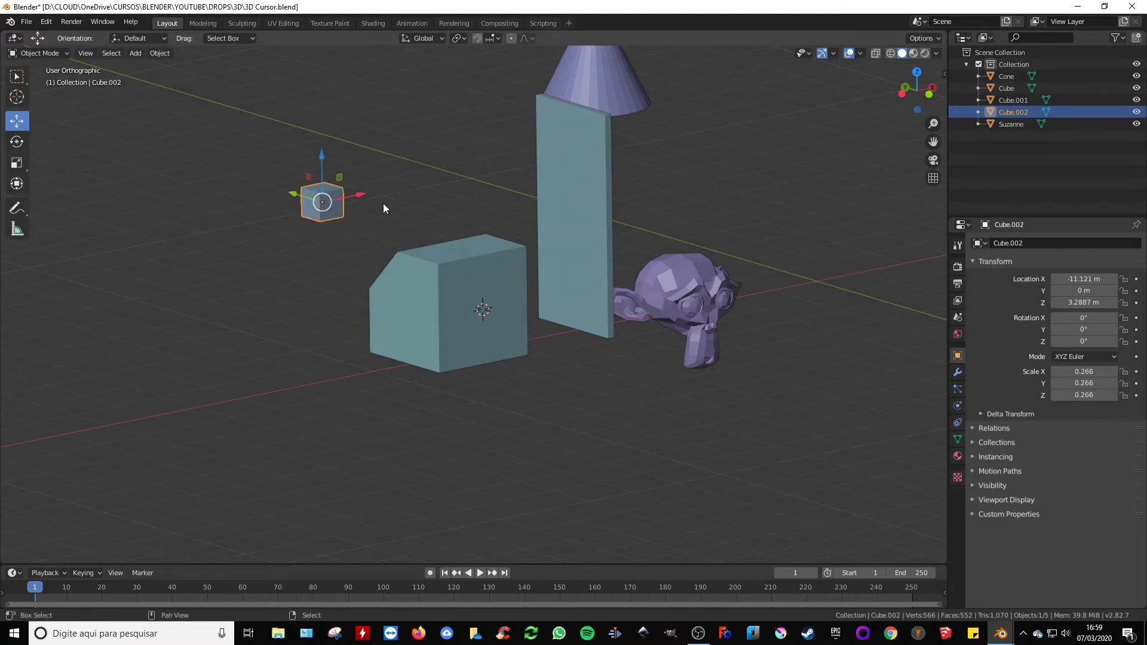
{"action": "key", "text": "shift+s"}
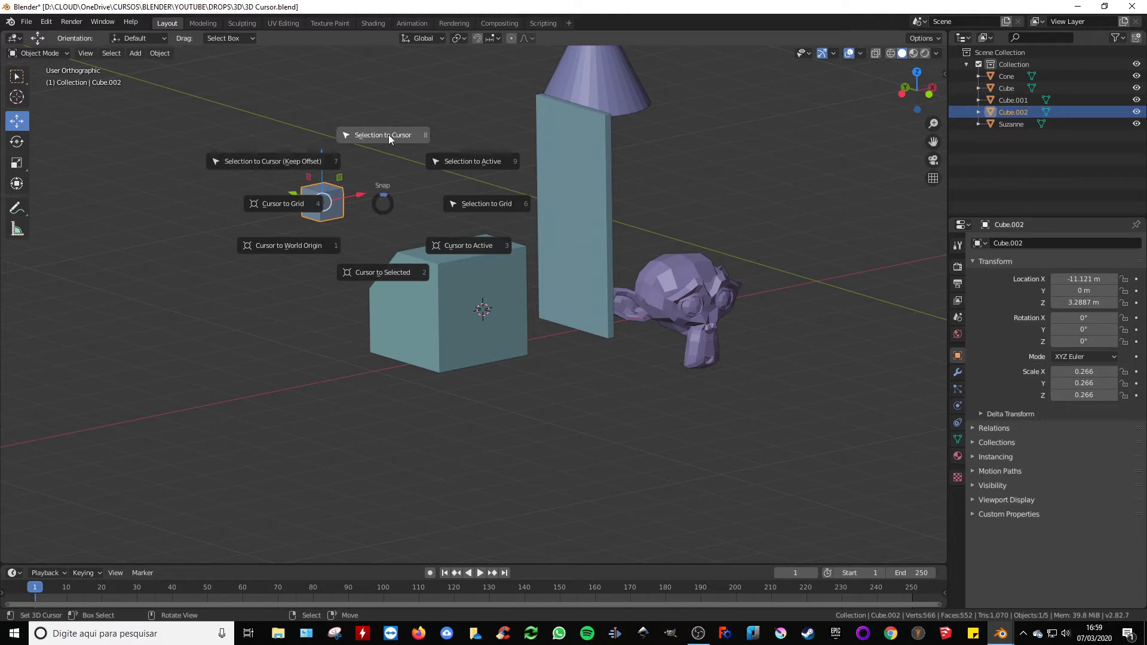
{"action": "left_click", "coordinate": [389, 136]}
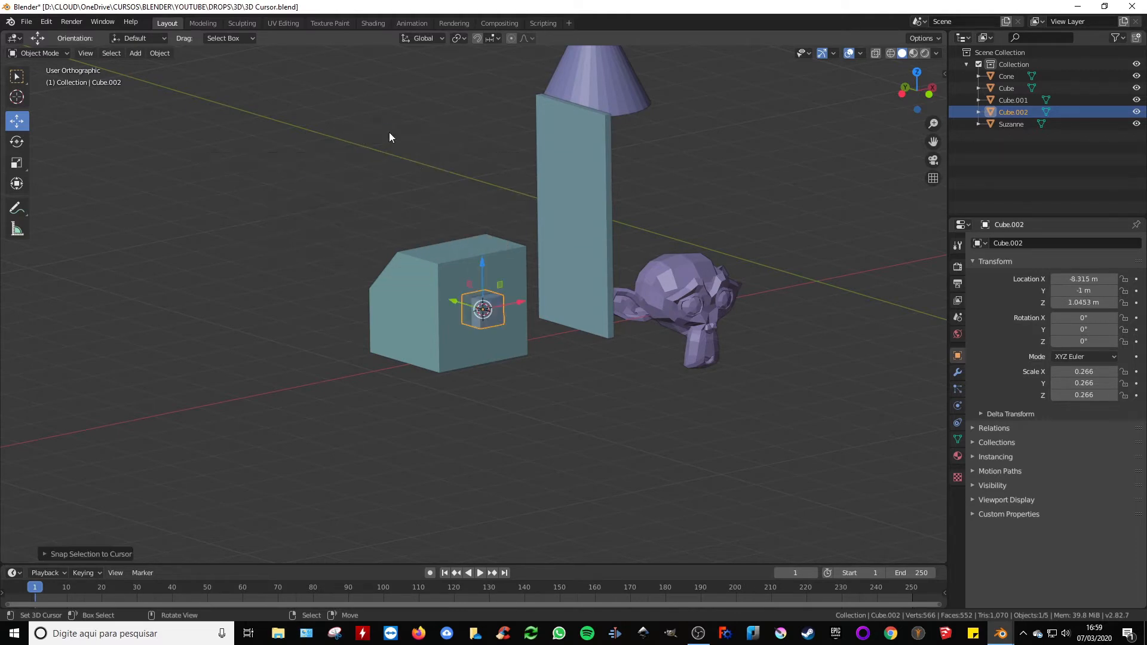
{"action": "left_click", "coordinate": [586, 350]}
{"action": "middle_click_drag", "start_coordinate": [558, 384], "coordinate": [516, 365]}
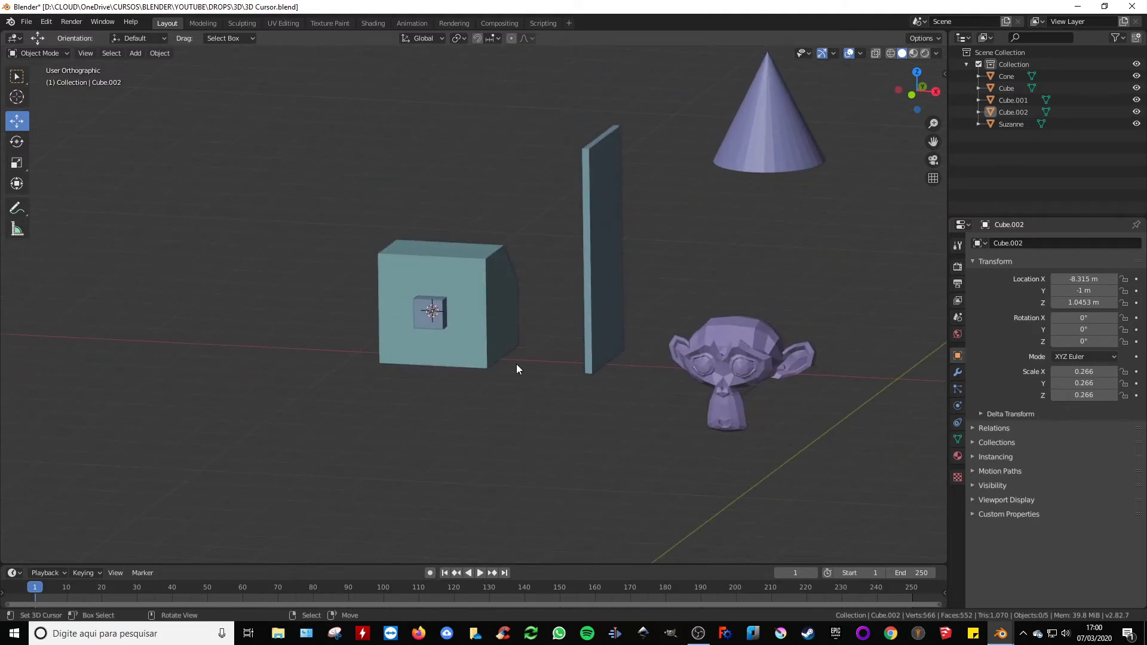
Select the thin upright panel and view its Rotate and Scale gizmos before returning to the Move tool
{"action": "scroll", "coordinate": [506, 365], "scroll_direction": "down", "scroll_amount": 6}
{"action": "scroll", "coordinate": [471, 308], "scroll_direction": "up", "scroll_amount": 3}
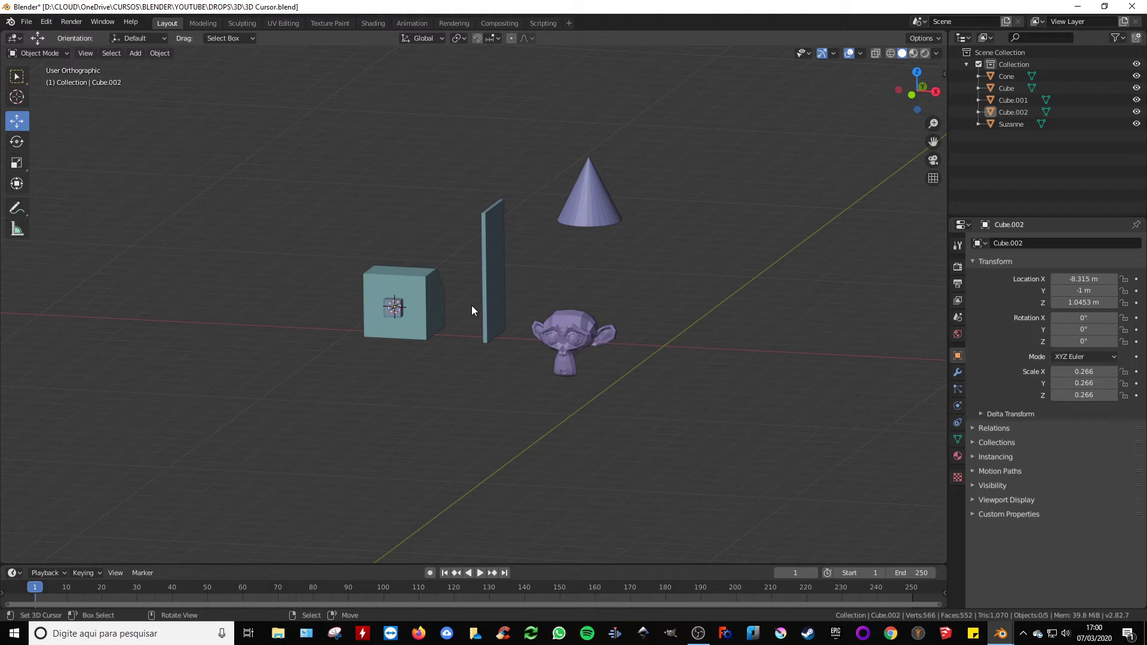
{"action": "left_click", "coordinate": [489, 253]}
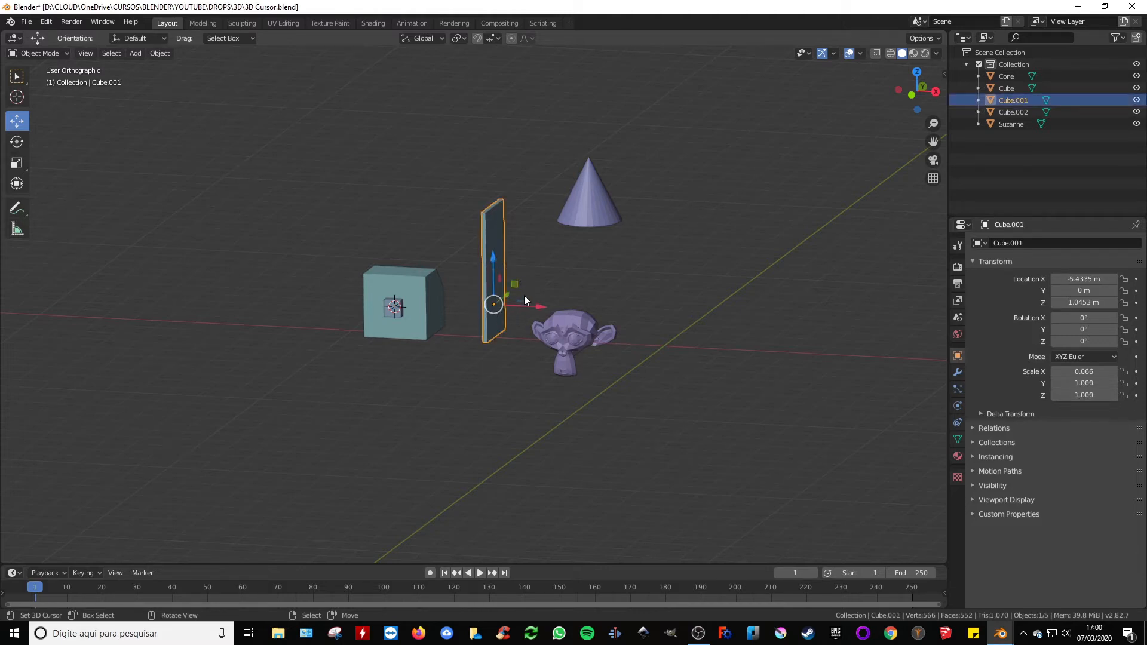
{"action": "left_click", "coordinate": [17, 141]}
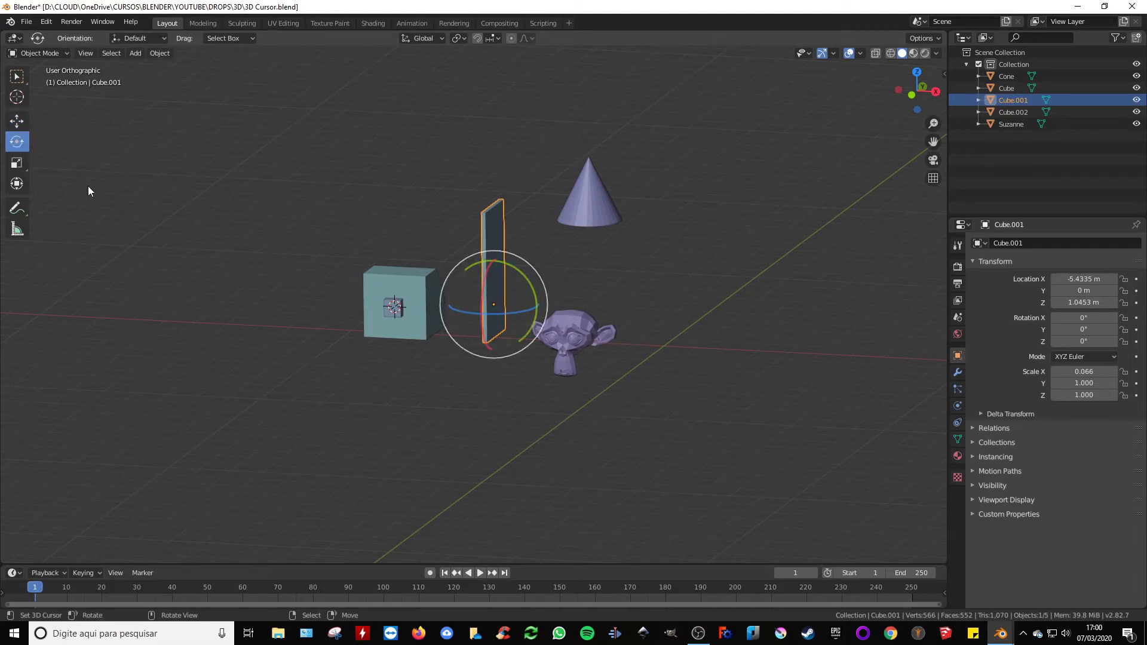
{"action": "left_click", "coordinate": [17, 162]}
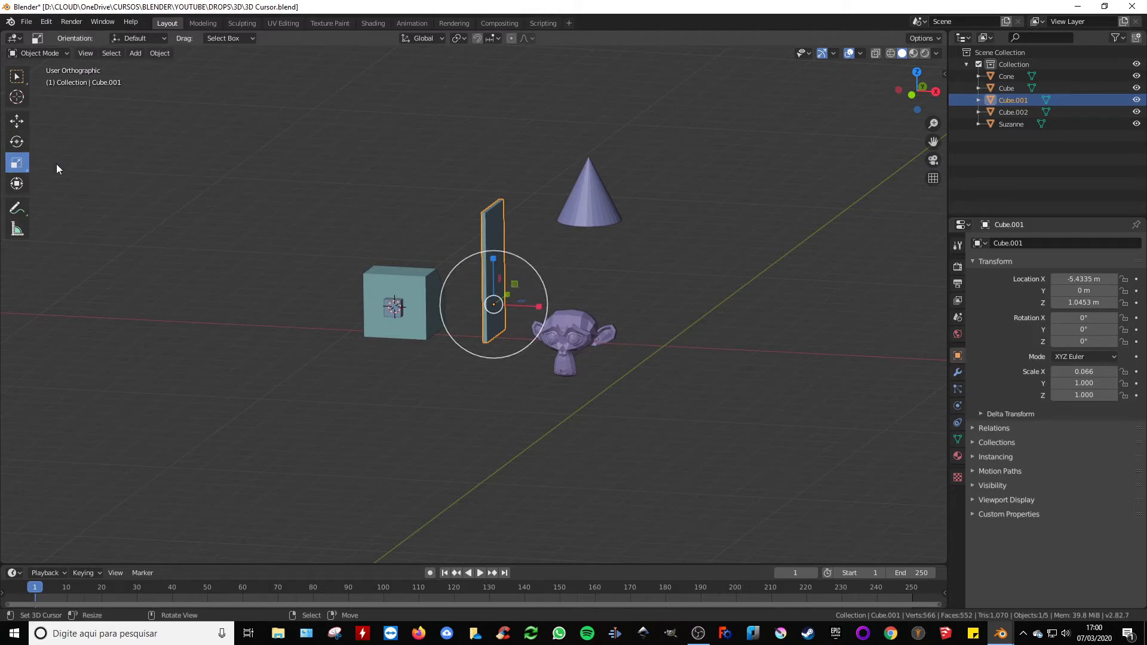
{"action": "left_click", "coordinate": [17, 121]}
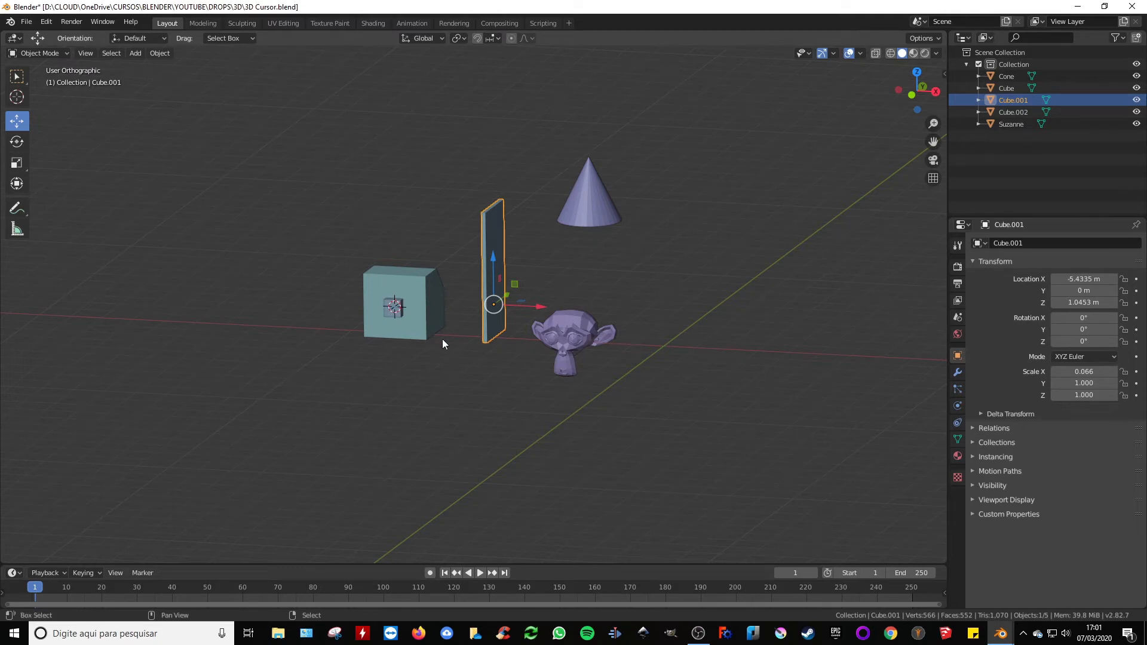
Reset the 3D cursor to the world origin and, with the monkey head selected, set the transform pivot point to 3D Cursor
{"action": "key", "text": "shift+c"}
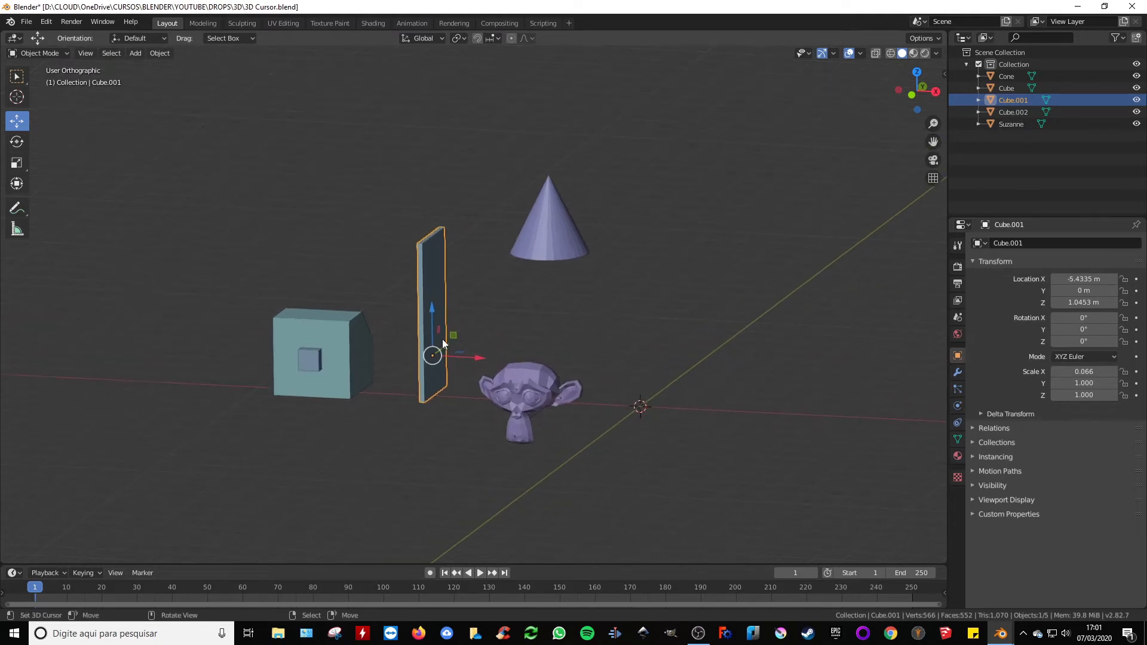
{"action": "left_click", "coordinate": [526, 374]}
{"action": "middle_click_drag", "start_coordinate": [591, 358], "coordinate": [544, 281], "text": "shift"}
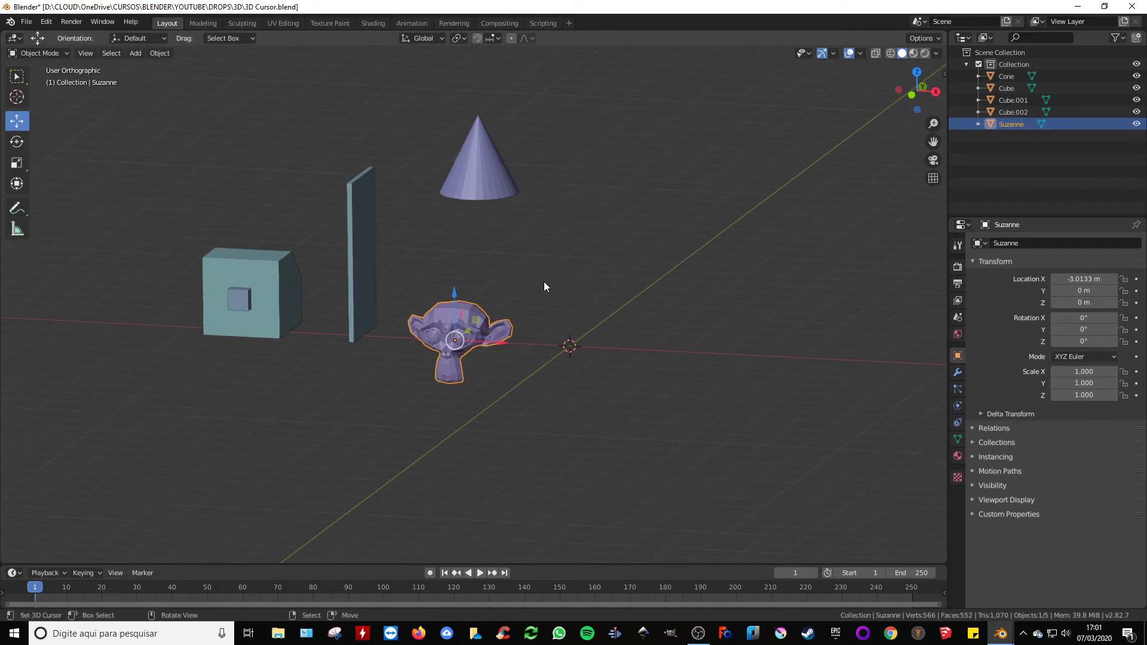
{"action": "left_click", "coordinate": [457, 37]}
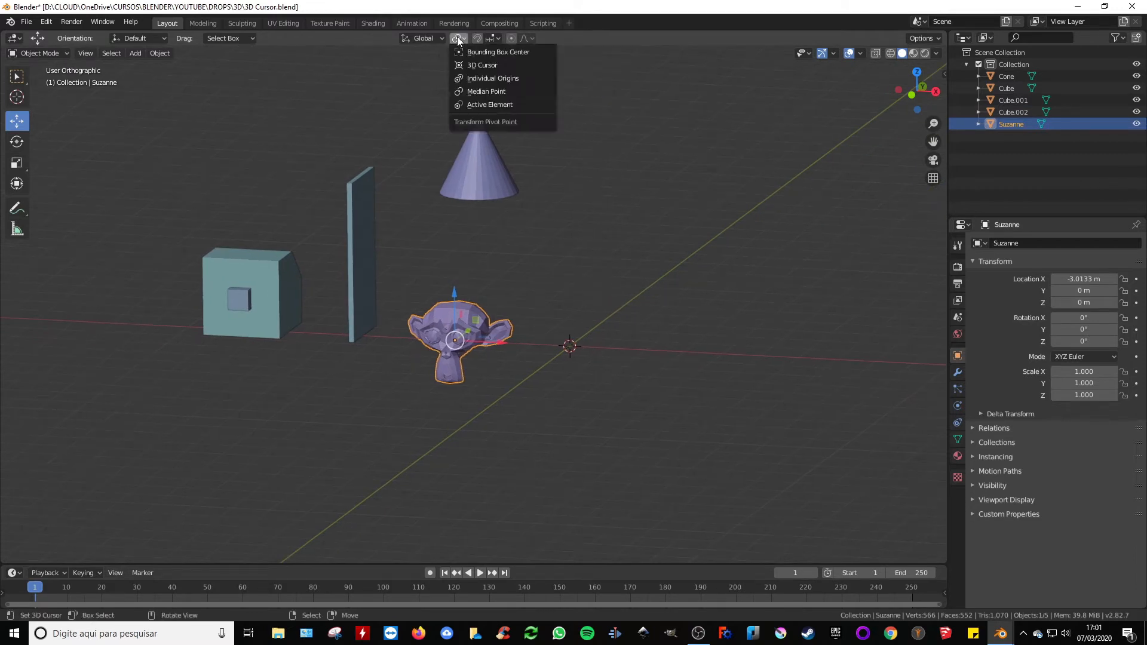
{"action": "left_click", "coordinate": [472, 66]}
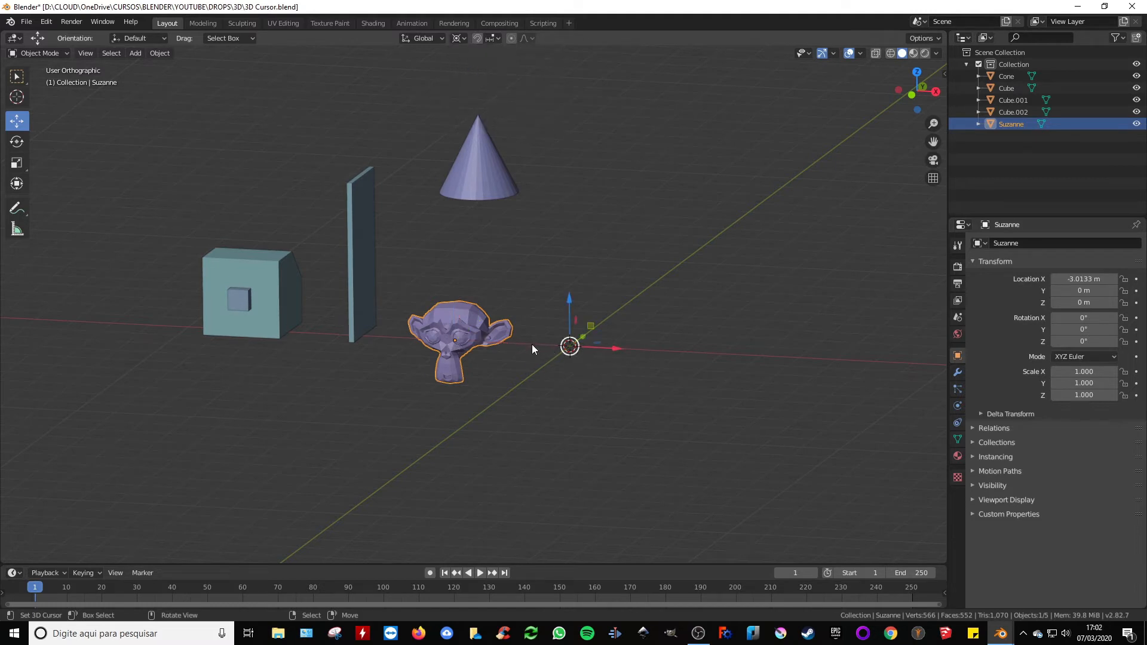
Try moving the monkey head freely and rotating it about the global Z axis around the 3D cursor
{"action": "scroll", "coordinate": [456, 334], "scroll_direction": "up", "scroll_amount": 5}
{"action": "scroll", "coordinate": [457, 334], "scroll_direction": "down", "scroll_amount": 6}
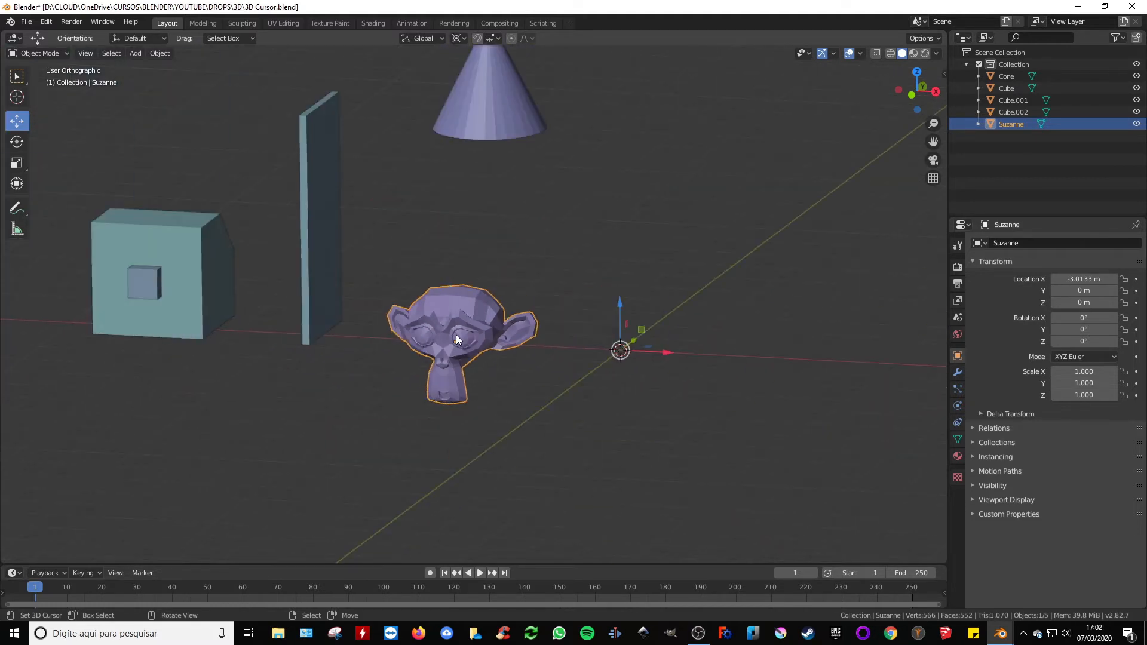
{"action": "middle_click_drag", "start_coordinate": [604, 333], "coordinate": [547, 351]}
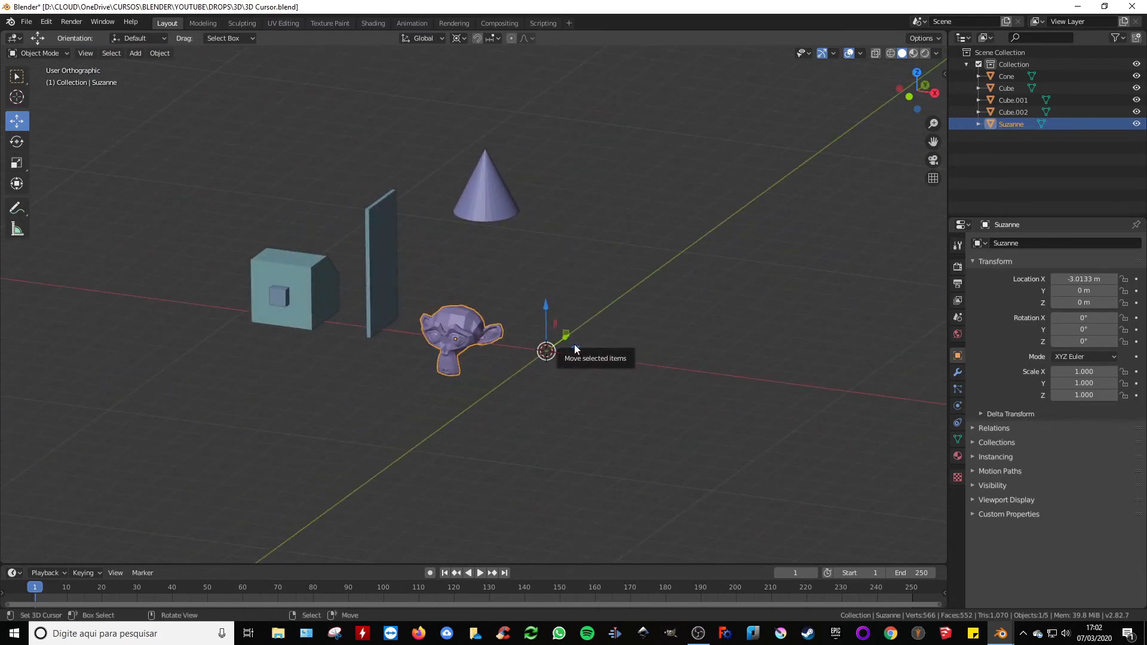
{"action": "key", "text": "g"}
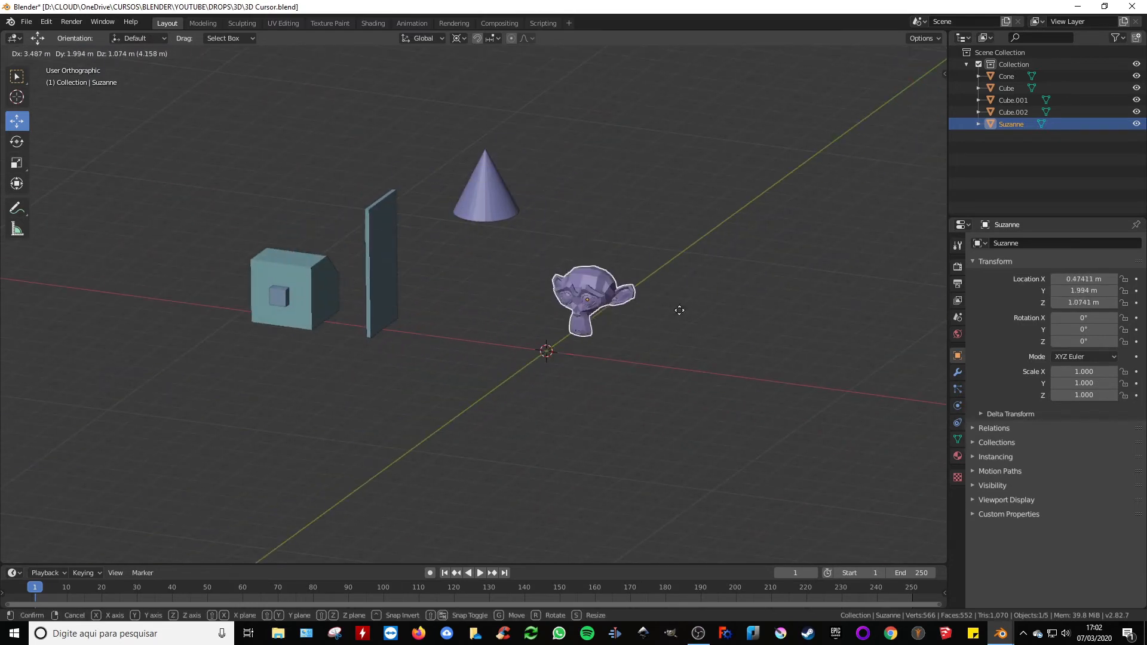
{"action": "right_click", "coordinate": [714, 207]}
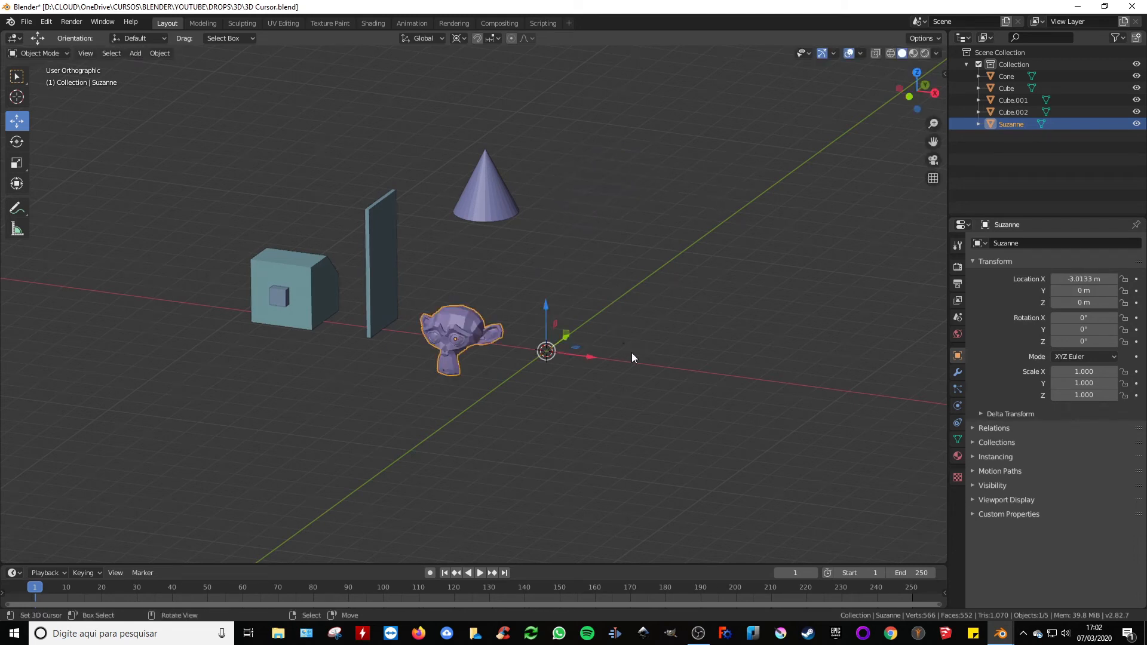
{"action": "key", "text": "r"}
{"action": "key", "text": "z"}
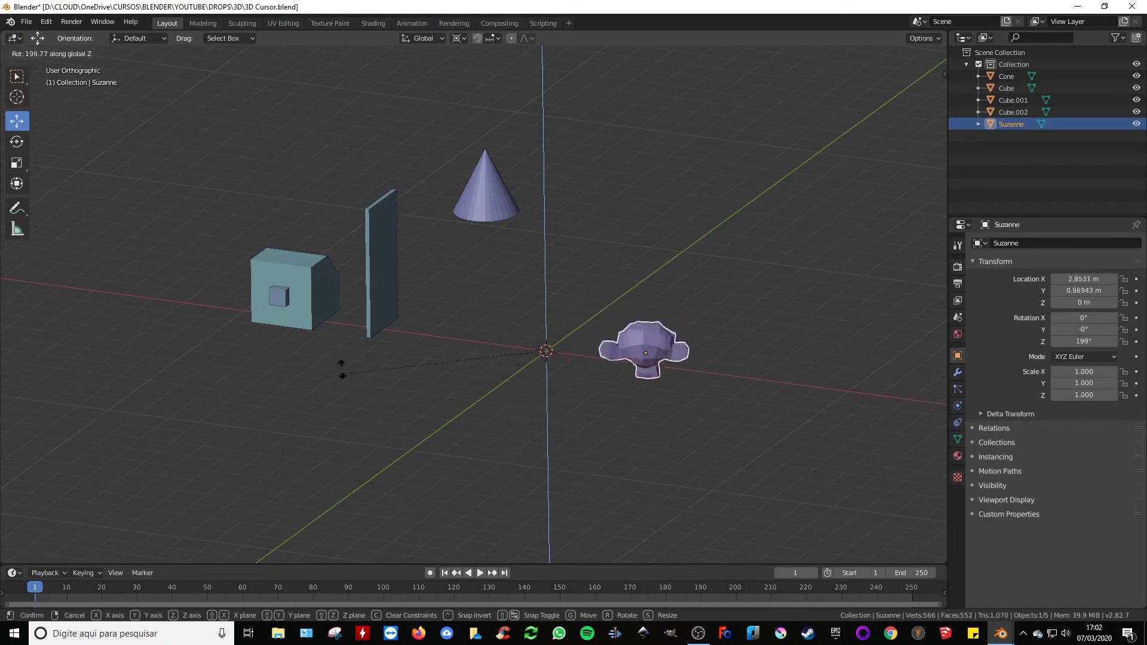
{"action": "key", "text": "Escape"}
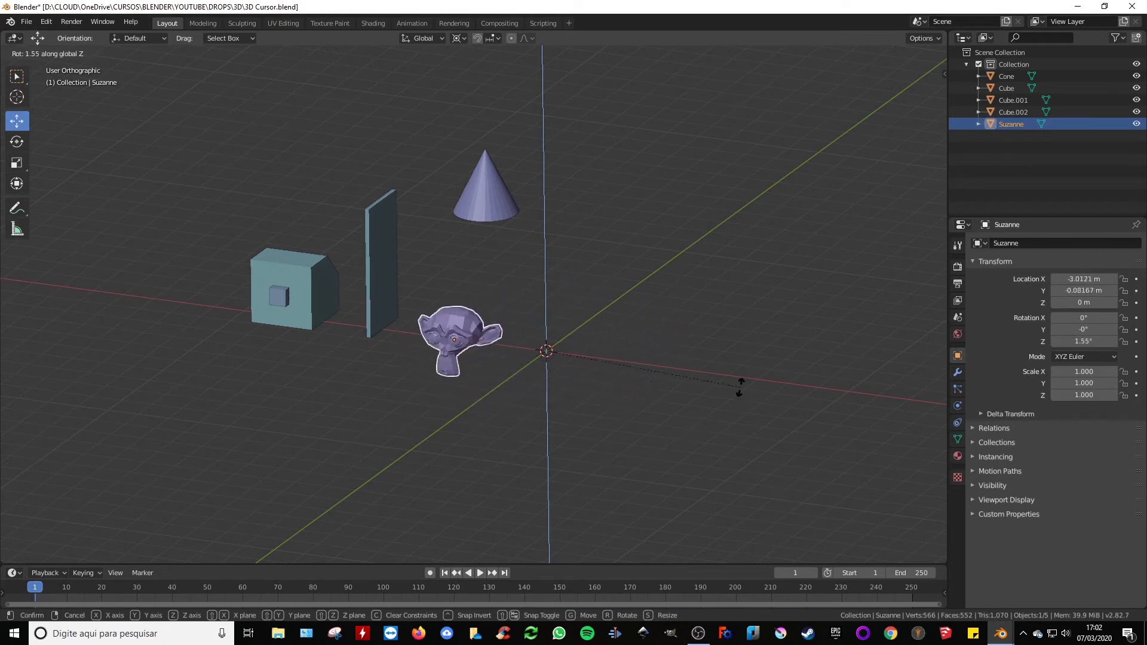
In top view, duplicate the monkey head in place and rotate the copy 90° around the 3D cursor
{"action": "middle_click_drag", "start_coordinate": [621, 337], "coordinate": [607, 357]}
{"action": "key", "text": "KP_7"}
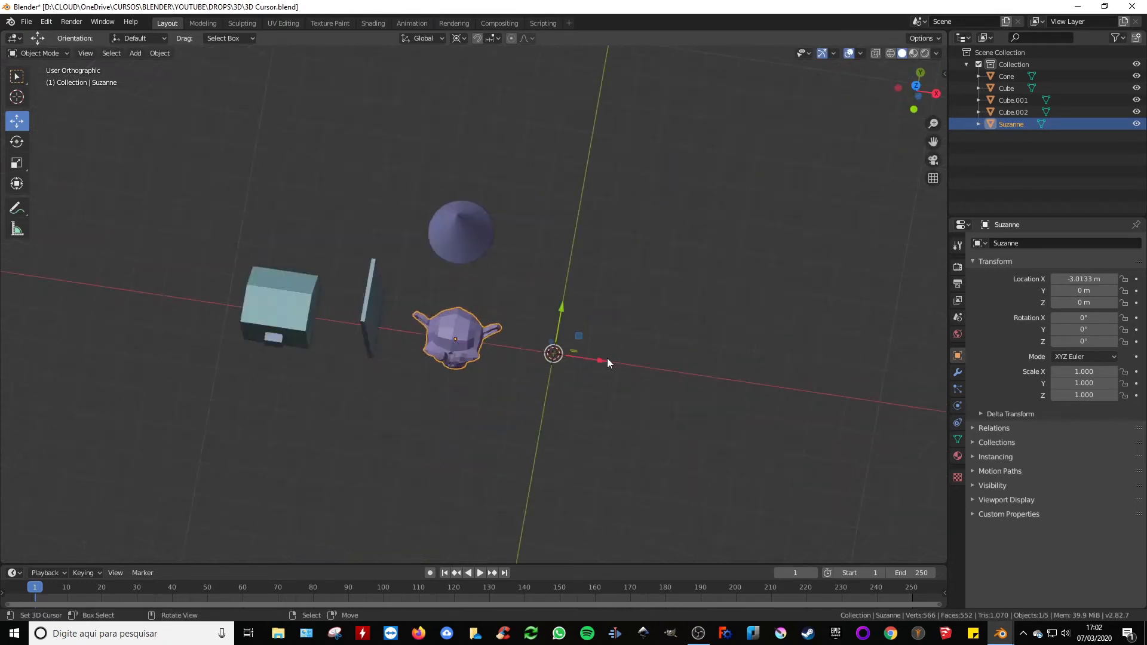
{"action": "key", "text": "KP_7"}
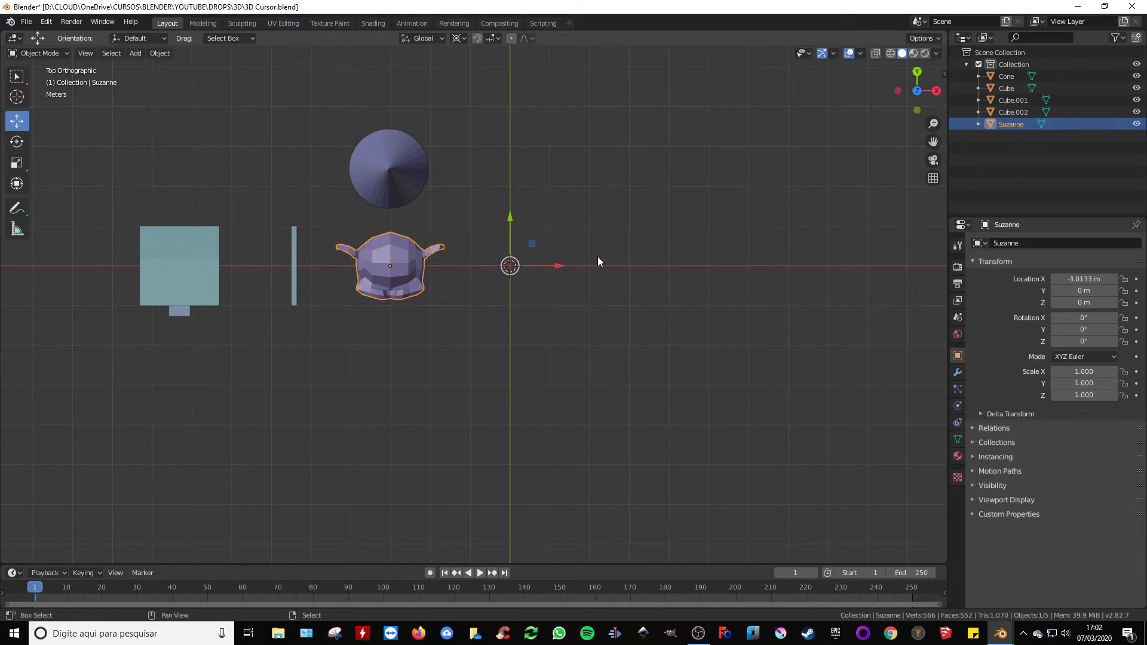
{"action": "key", "text": "shift+d"}
{"action": "key", "text": "Escape"}
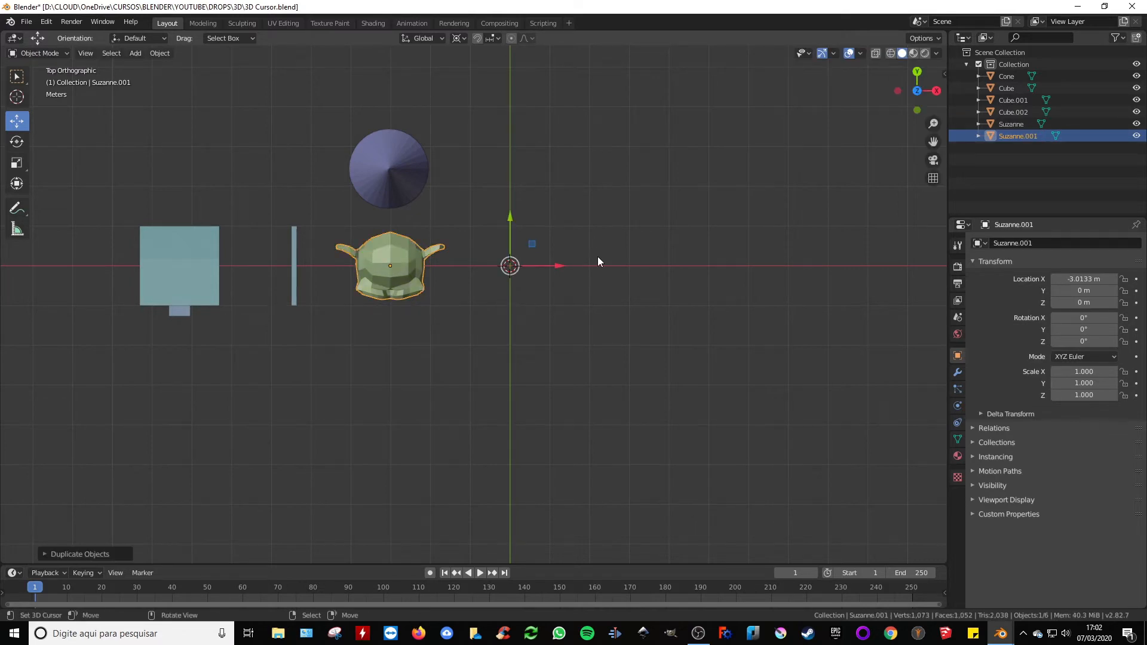
{"action": "type", "text": "r"}
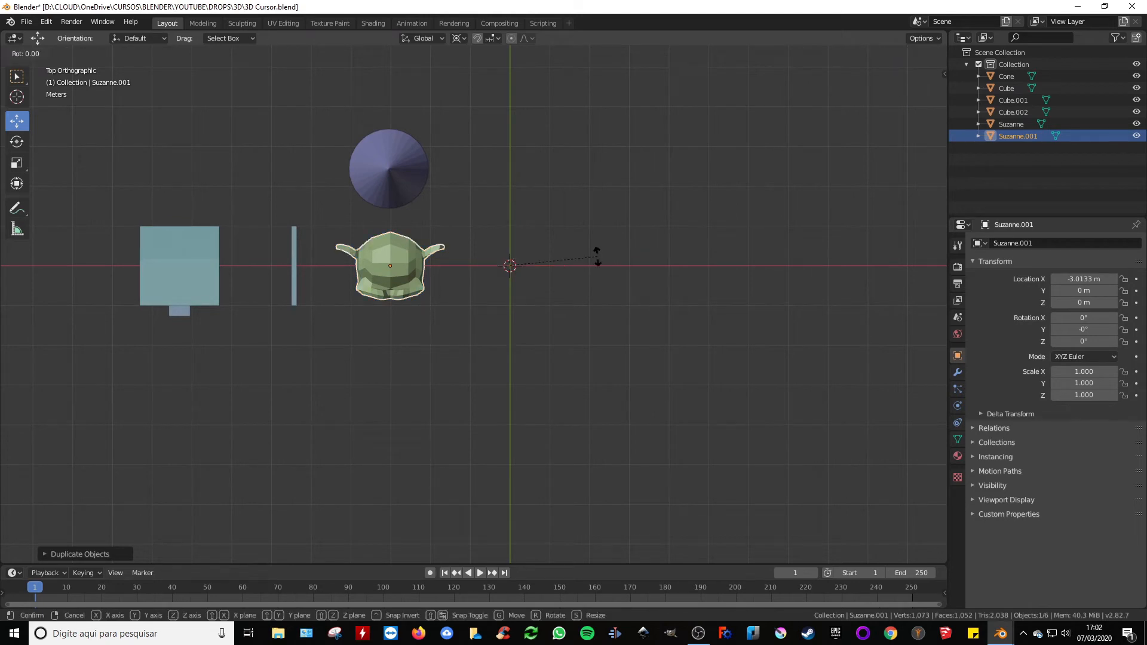
{"action": "type", "text": "90"}
{"action": "key", "text": "Return"}
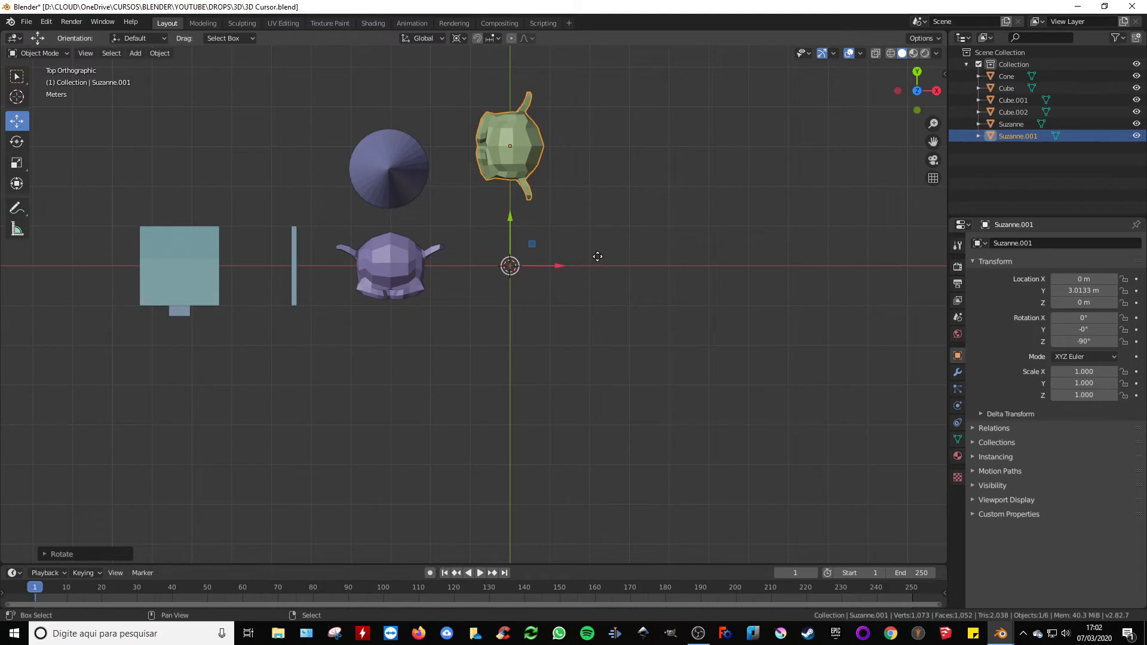
Duplicate the rotated monkey head in place and turn the new copy a further 90° around the 3D cursor, onto the positive X axis
{"action": "key", "text": "shift+d"}
{"action": "key", "text": "Escape"}
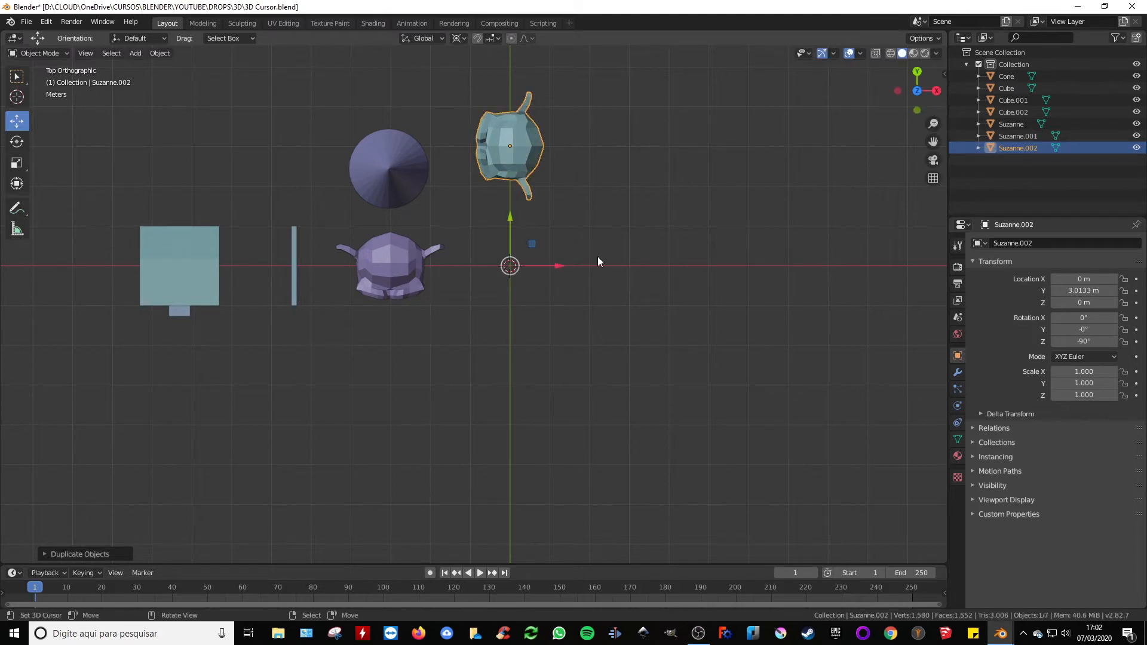
{"action": "type", "text": "r90"}
{"action": "key", "text": "Return"}
{"action": "left_click", "coordinate": [597, 256]}
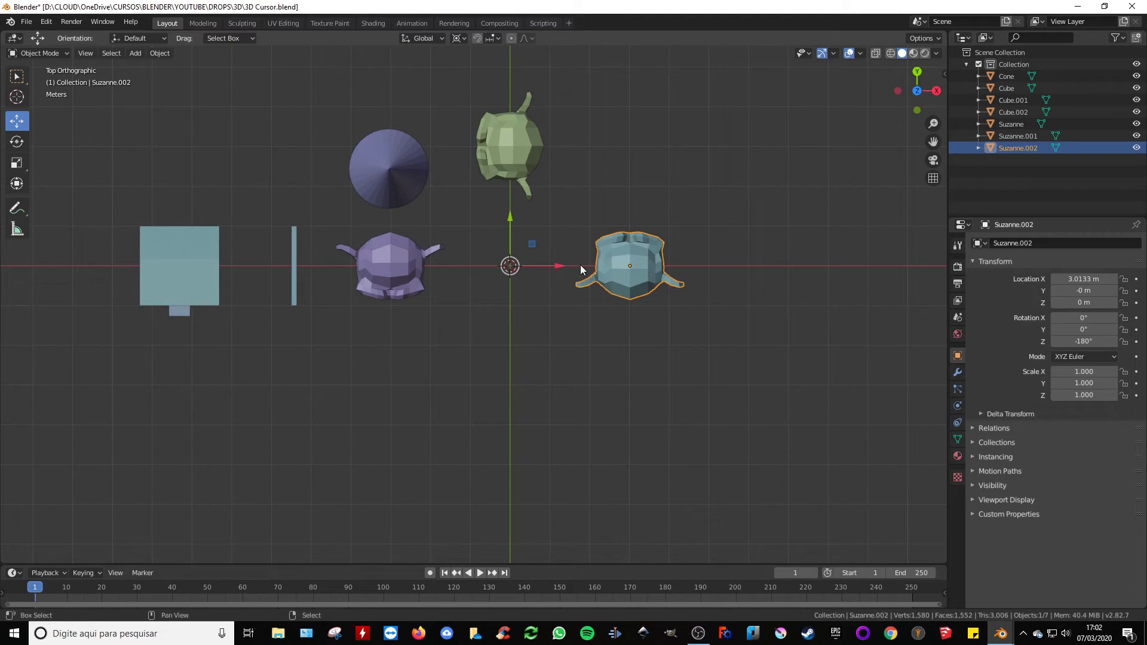
Duplicate the monkey head on the positive X axis and rotate it 90° around the 3D cursor to complete the ring of four
{"action": "key", "text": "shift+d"}
{"action": "type", "text": "r90"}
{"action": "key", "text": "Return"}
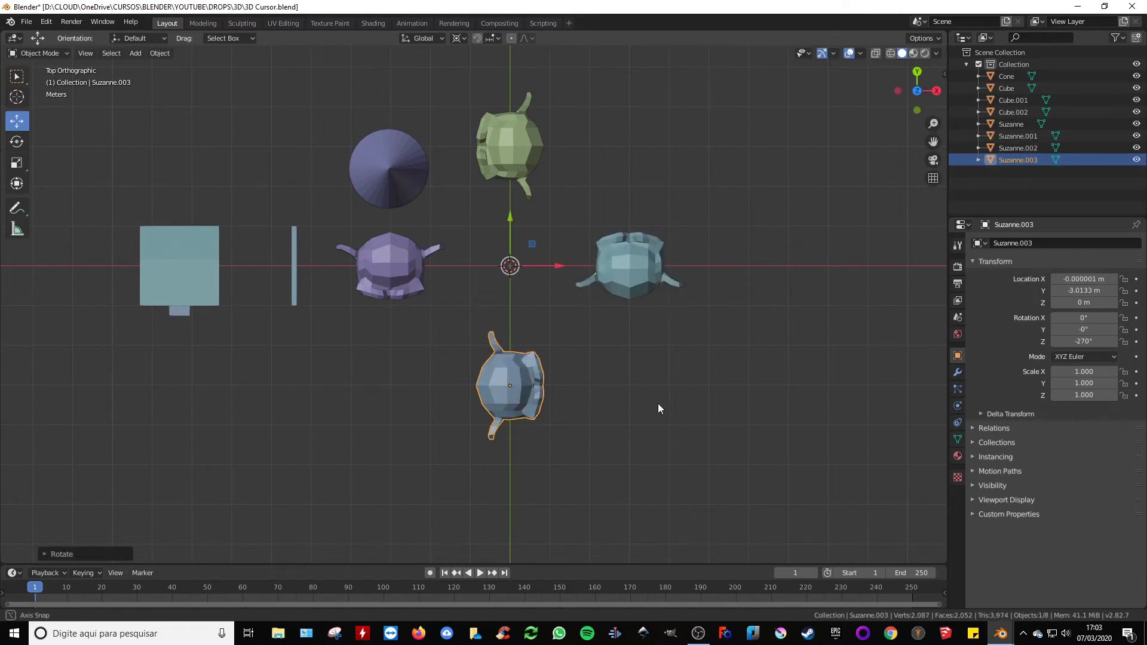
Set the transform pivot point to Median Point
{"action": "middle_click_drag", "start_coordinate": [657, 403], "coordinate": [611, 341]}
{"action": "middle_click_drag", "start_coordinate": [559, 290], "coordinate": [602, 327], "text": "shift"}
{"action": "scroll", "coordinate": [570, 316], "scroll_direction": "up", "scroll_amount": 2}
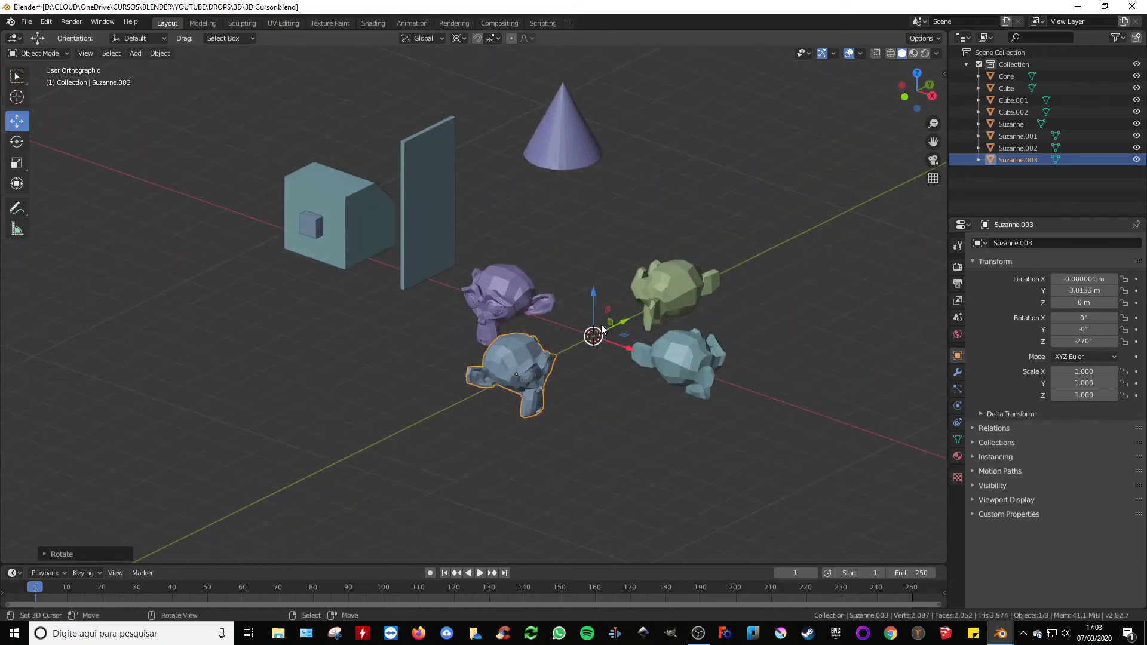
{"action": "left_click", "coordinate": [457, 40]}
{"action": "left_click", "coordinate": [482, 62]}
{"action": "left_click", "coordinate": [456, 38]}
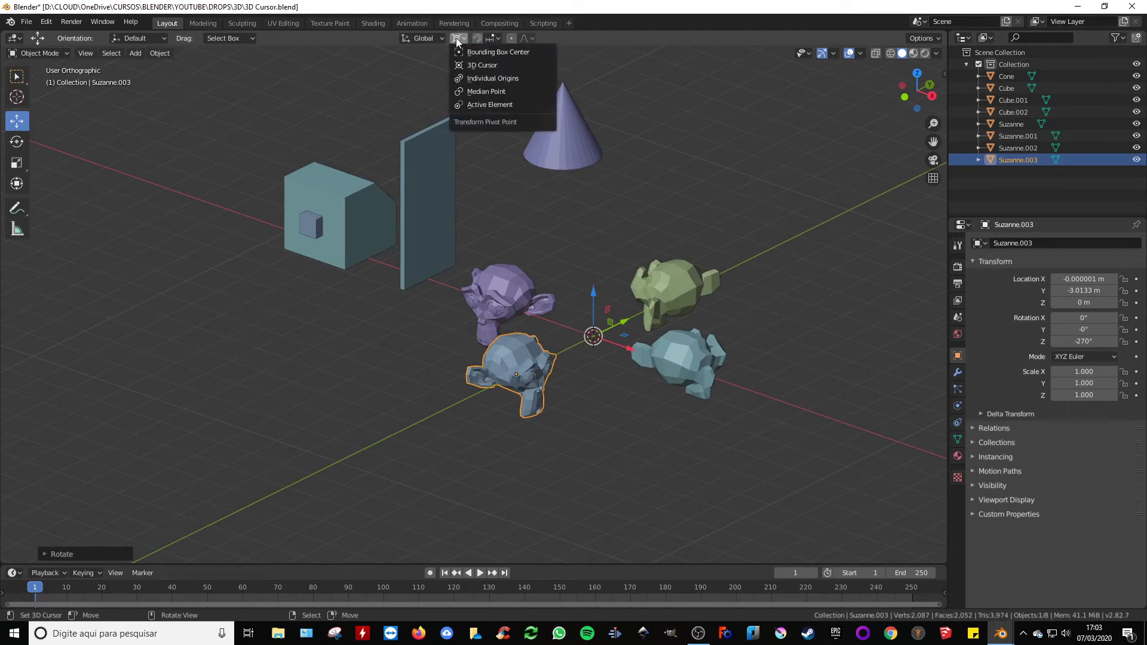
{"action": "left_click", "coordinate": [490, 92]}
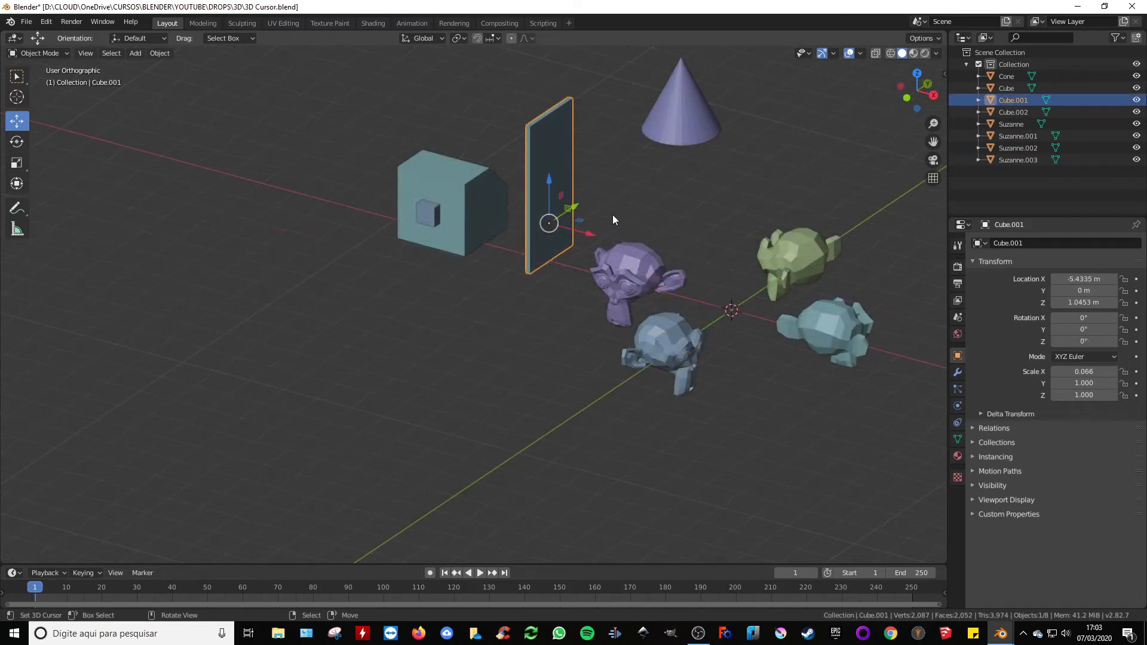
Try rotating the thin upright panel about the global Z axis around its own median point
{"action": "scroll", "coordinate": [571, 231], "scroll_direction": "up", "scroll_amount": 3}
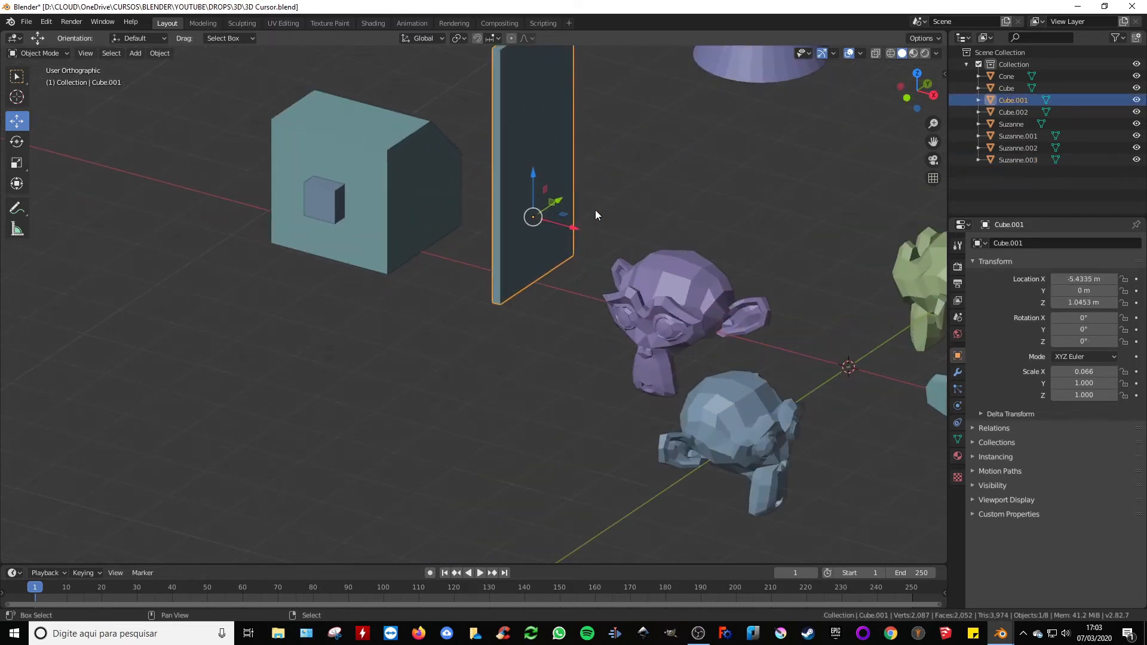
{"action": "middle_click_drag", "start_coordinate": [617, 196], "coordinate": [610, 214], "text": "shift"}
{"action": "mouse_move", "coordinate": [610, 214]}
{"action": "middle_mouse_down"}
{"action": "mouse_move", "coordinate": [570, 204]}
{"action": "mouse_move", "coordinate": [609, 236]}
{"action": "mouse_move", "coordinate": [624, 204]}
{"action": "middle_mouse_up"}
{"action": "scroll", "coordinate": [571, 203], "scroll_direction": "down", "scroll_amount": 2}
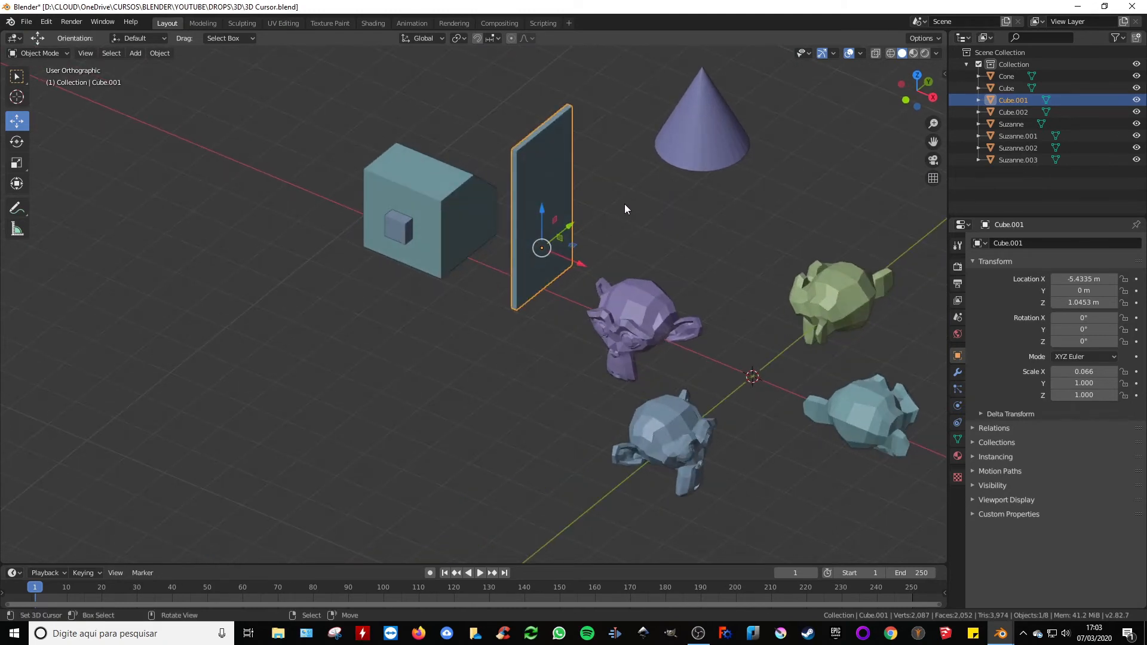
{"action": "key", "text": "r"}
{"action": "key", "text": "z"}
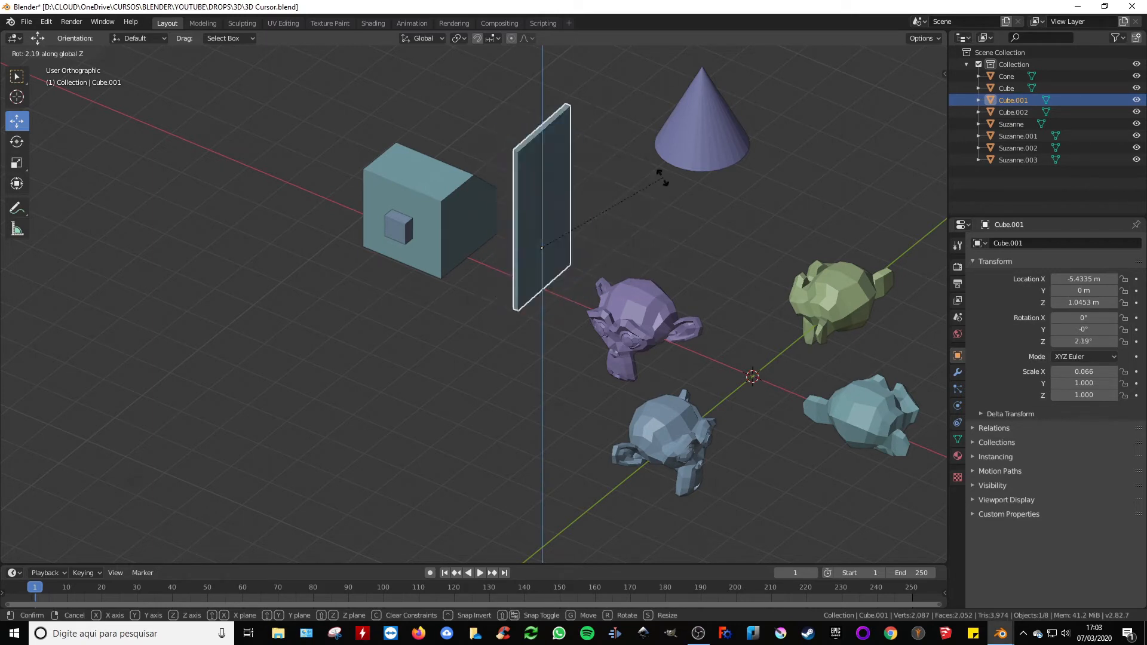
{"action": "right_click", "coordinate": [666, 269]}
{"action": "middle_click_drag", "start_coordinate": [562, 237], "coordinate": [558, 254]}
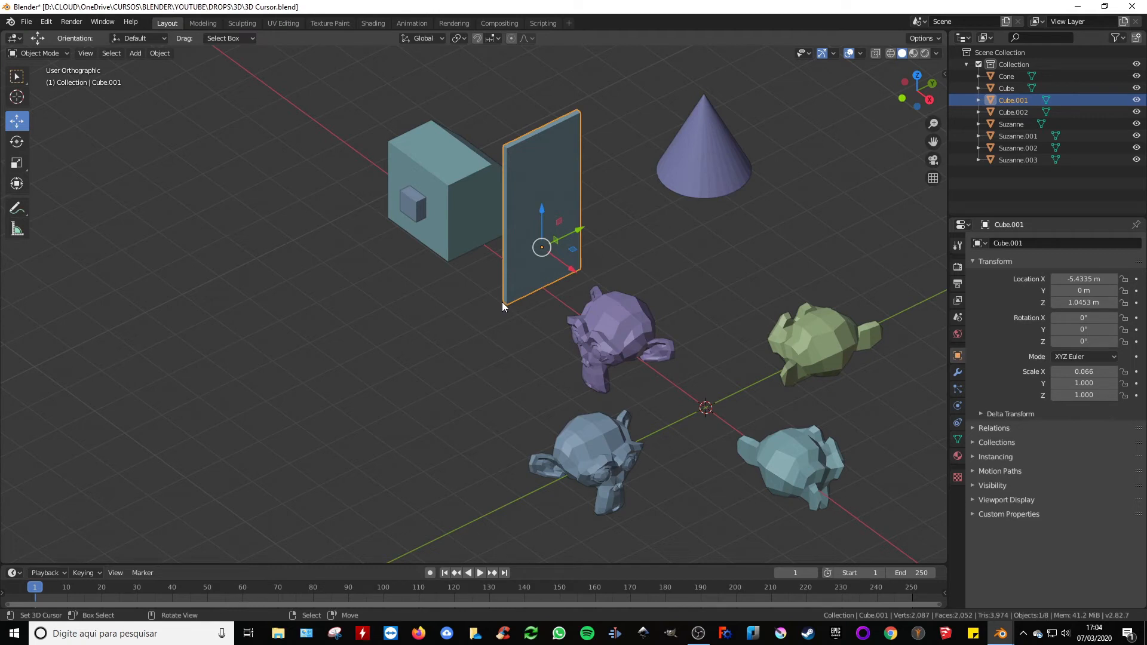
In Edit Mode with vertex selection, snap the 3D cursor to the upright panel's near lower corner vertex using Cursor to Selected
{"action": "scroll", "coordinate": [502, 302], "scroll_direction": "up", "scroll_amount": 5}
{"action": "scroll", "coordinate": [502, 303], "scroll_direction": "down", "scroll_amount": 4}
{"action": "scroll", "coordinate": [529, 300], "scroll_direction": "up", "scroll_amount": 1}
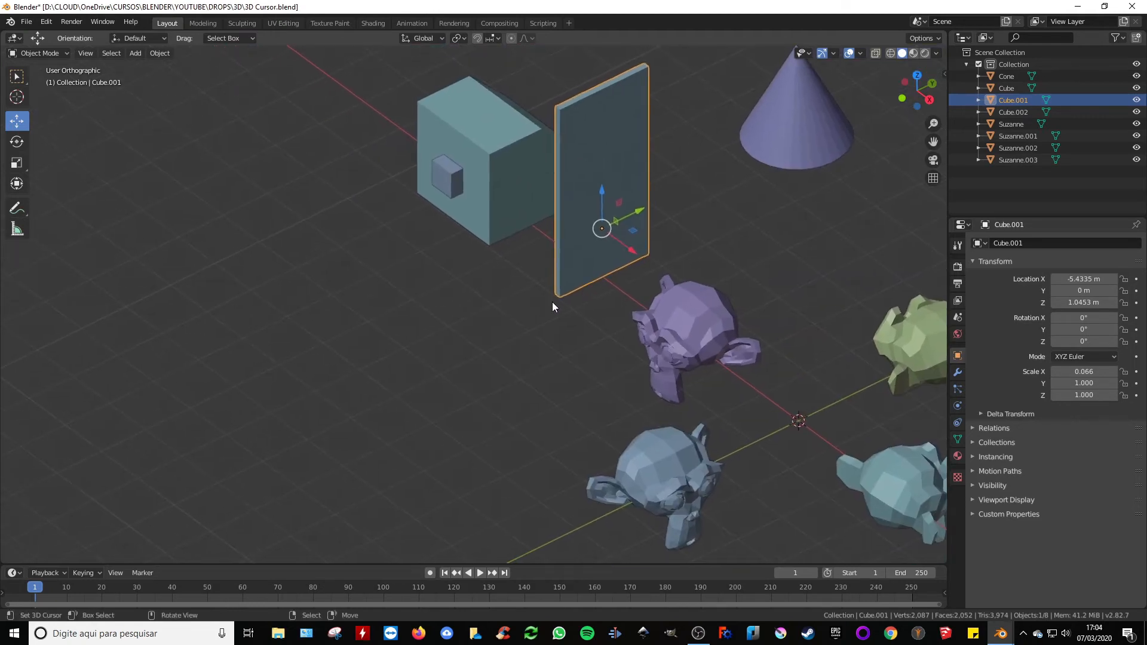
{"action": "scroll", "coordinate": [552, 304], "scroll_direction": "up", "scroll_amount": 2}
{"action": "key", "text": "Tab"}
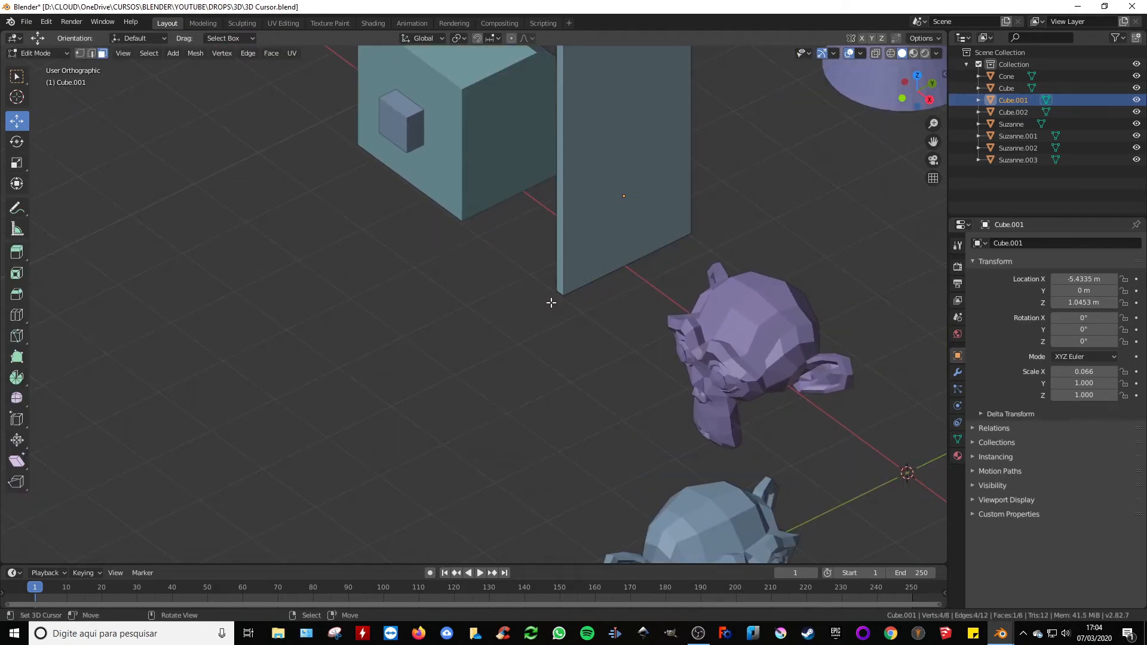
{"action": "key", "text": "1"}
{"action": "left_click", "coordinate": [556, 291]}
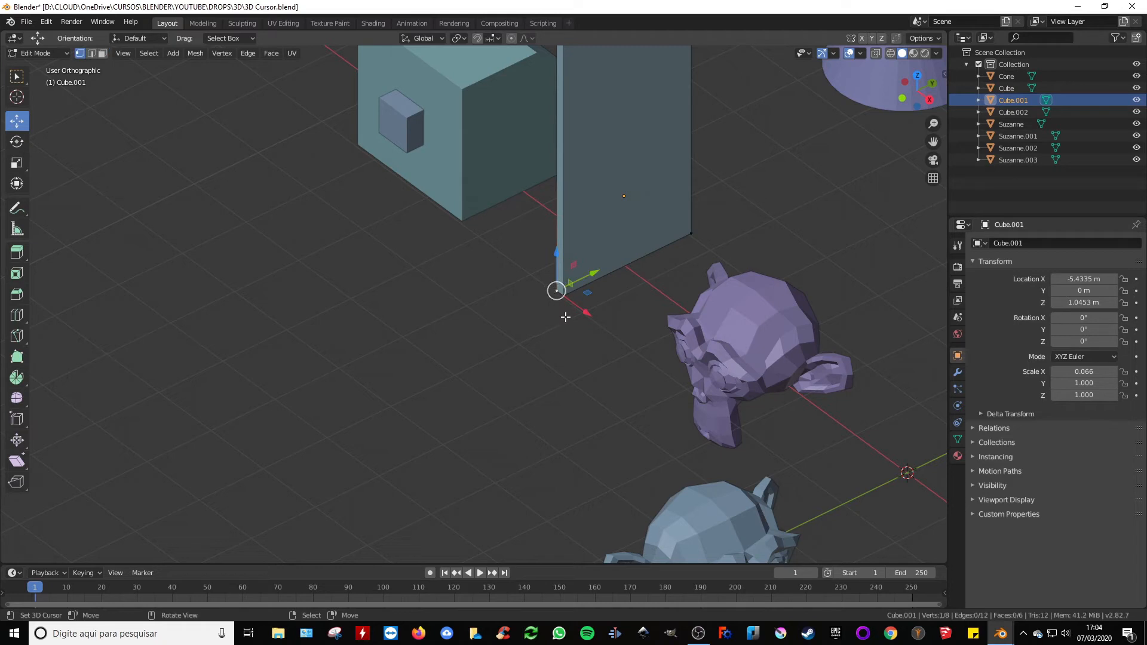
{"action": "key", "text": "shift"}
{"action": "key", "text": "shift+s"}
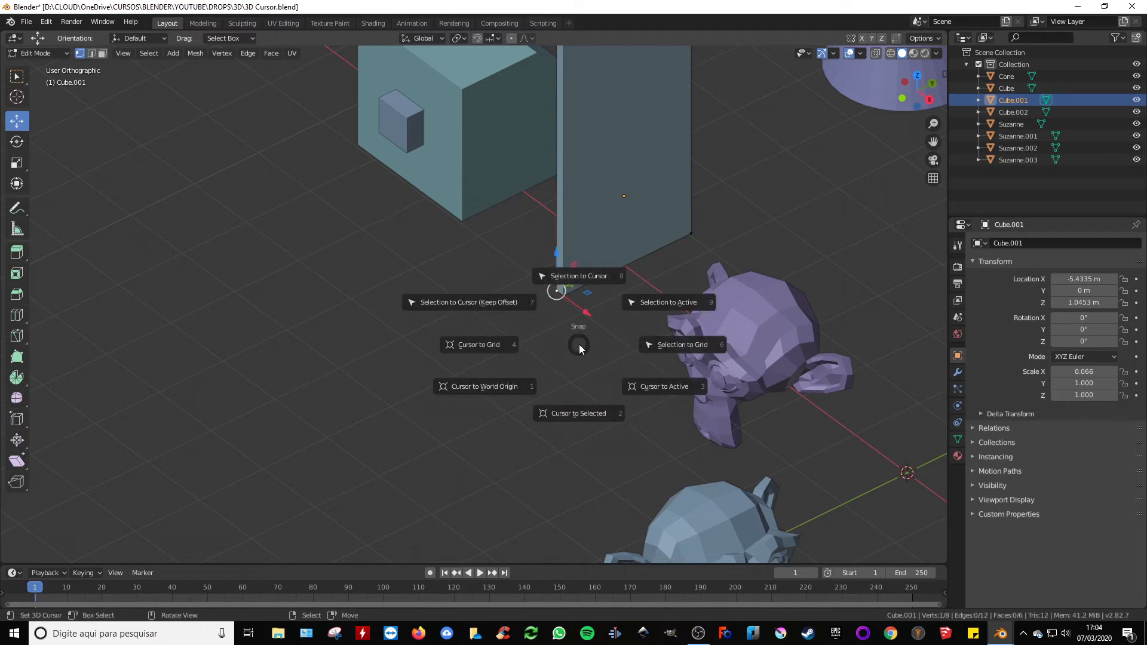
{"action": "left_click", "coordinate": [581, 414]}
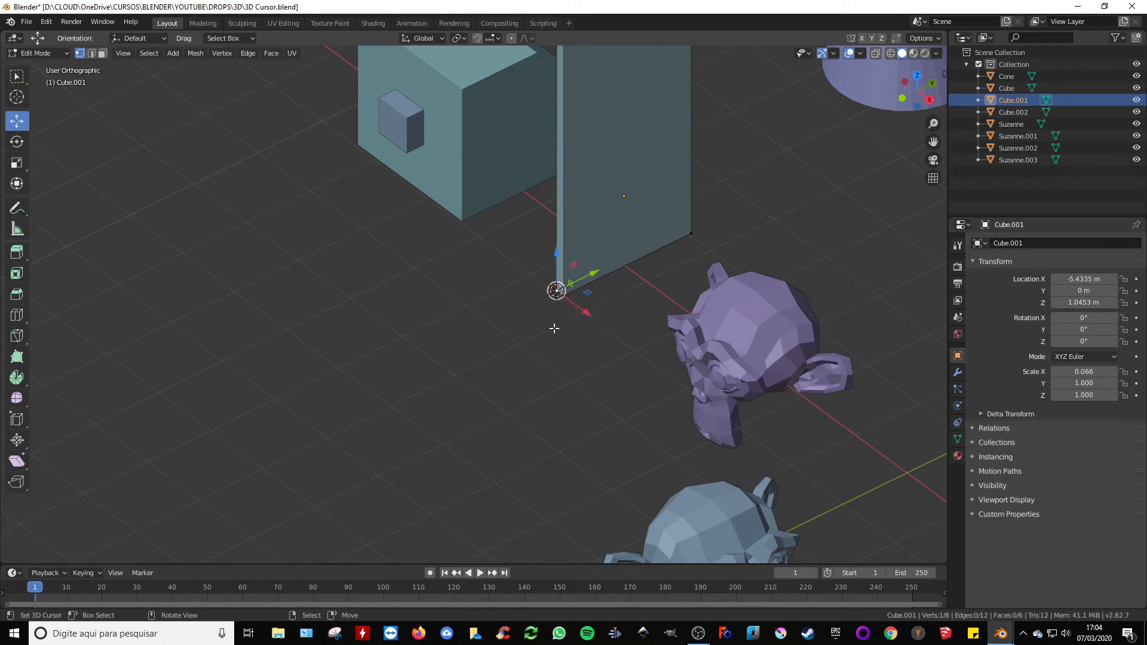
Return to Object Mode and set the upright panel's origin to the 3D cursor at its lower corner
{"action": "key", "text": "Tab"}
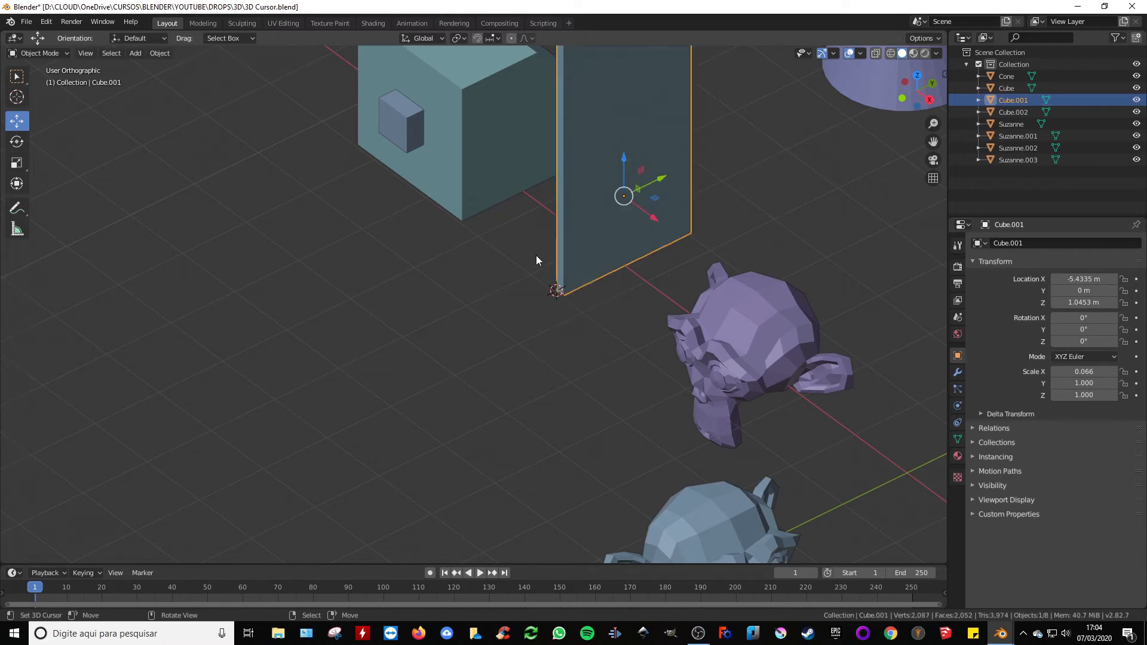
{"action": "left_click", "coordinate": [159, 54]}
{"action": "mouse_move", "coordinate": [182, 80]}
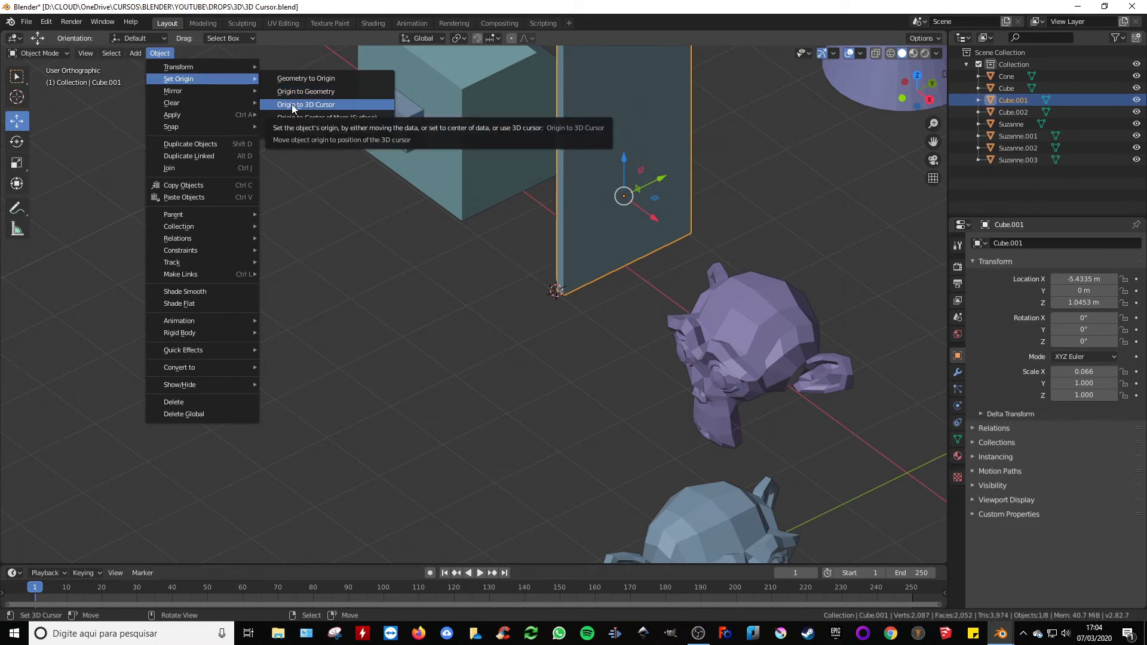
{"action": "left_click", "coordinate": [322, 104]}
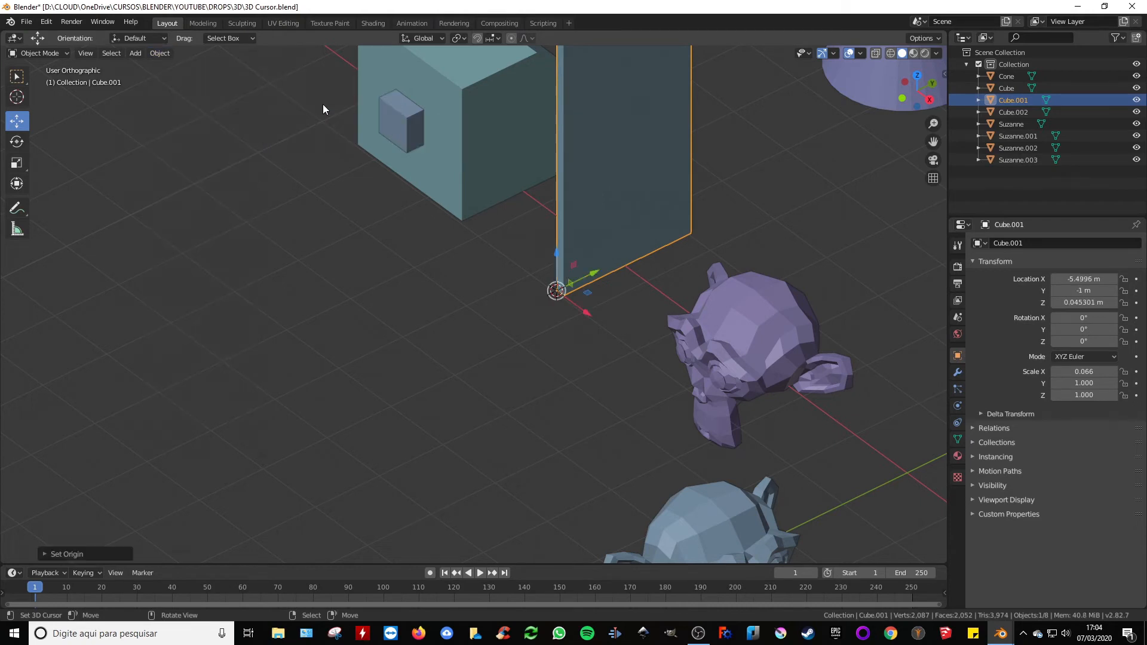
Move the 3D cursor away from the upright panel and try rotating the panel about the Z axis around its corner origin
{"action": "scroll", "coordinate": [545, 275], "scroll_direction": "down", "scroll_amount": 3}
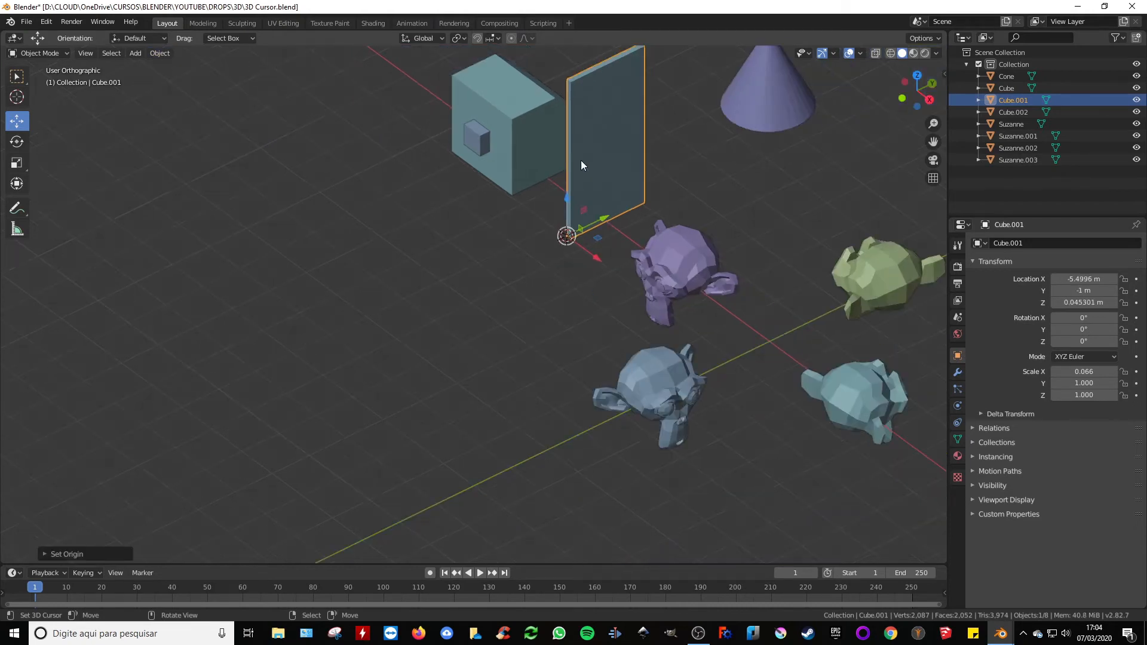
{"action": "right_click", "coordinate": [740, 165], "text": "shift"}
{"action": "middle_click_drag", "start_coordinate": [638, 244], "coordinate": [647, 260]}
{"action": "scroll", "coordinate": [647, 260], "scroll_direction": "up", "scroll_amount": 3}
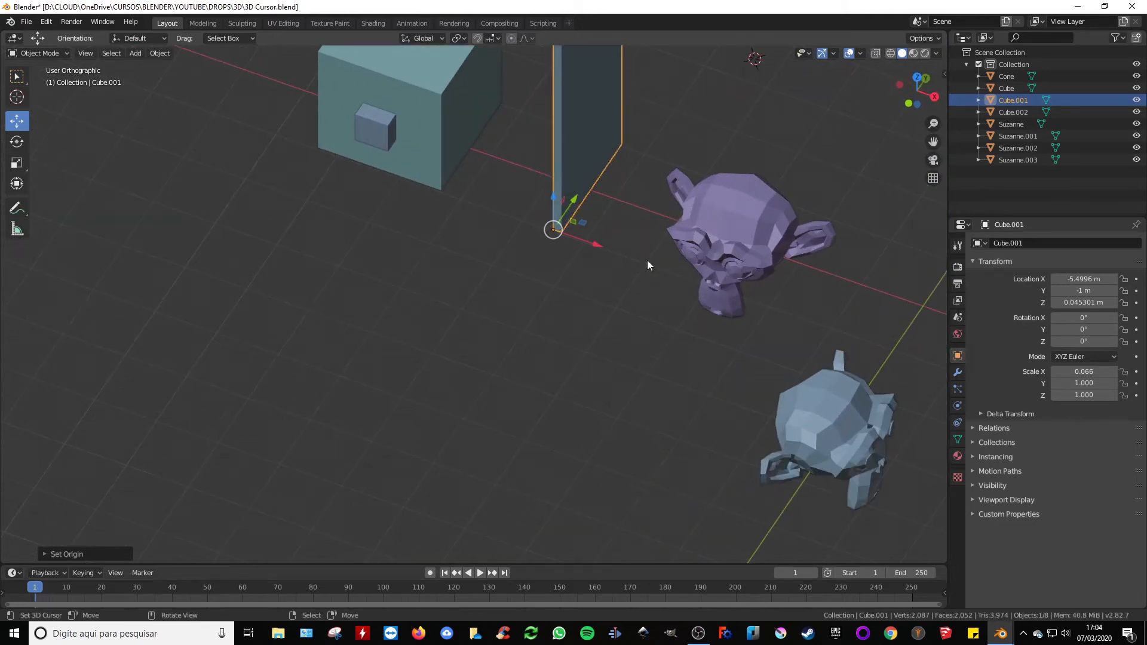
{"action": "key", "text": "r"}
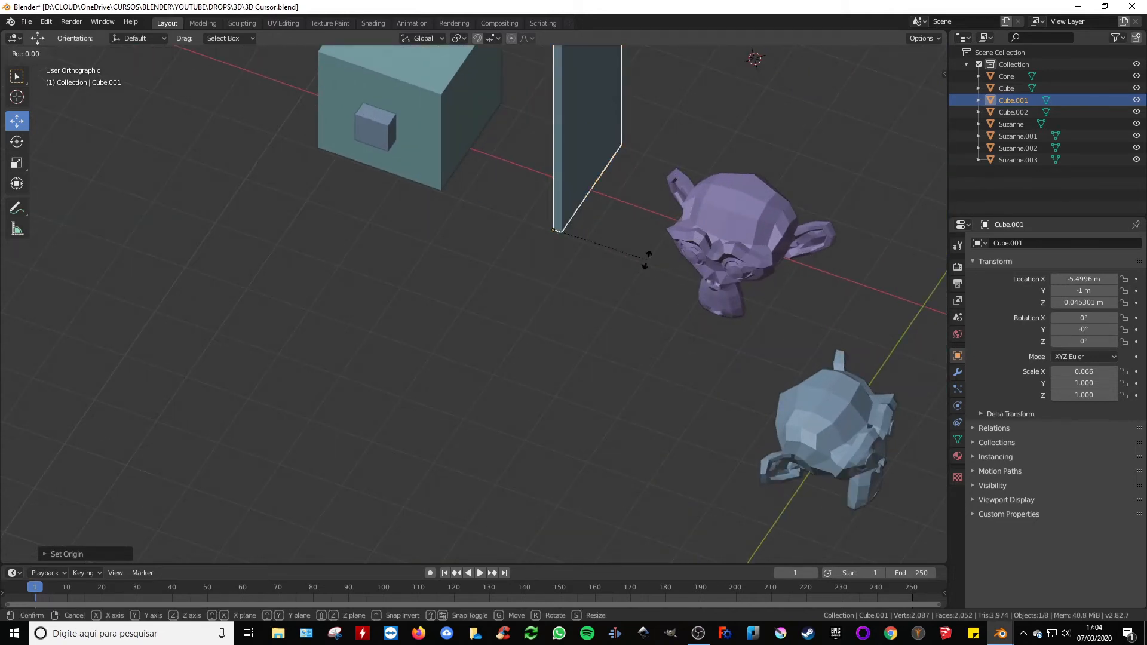
{"action": "key", "text": "z"}
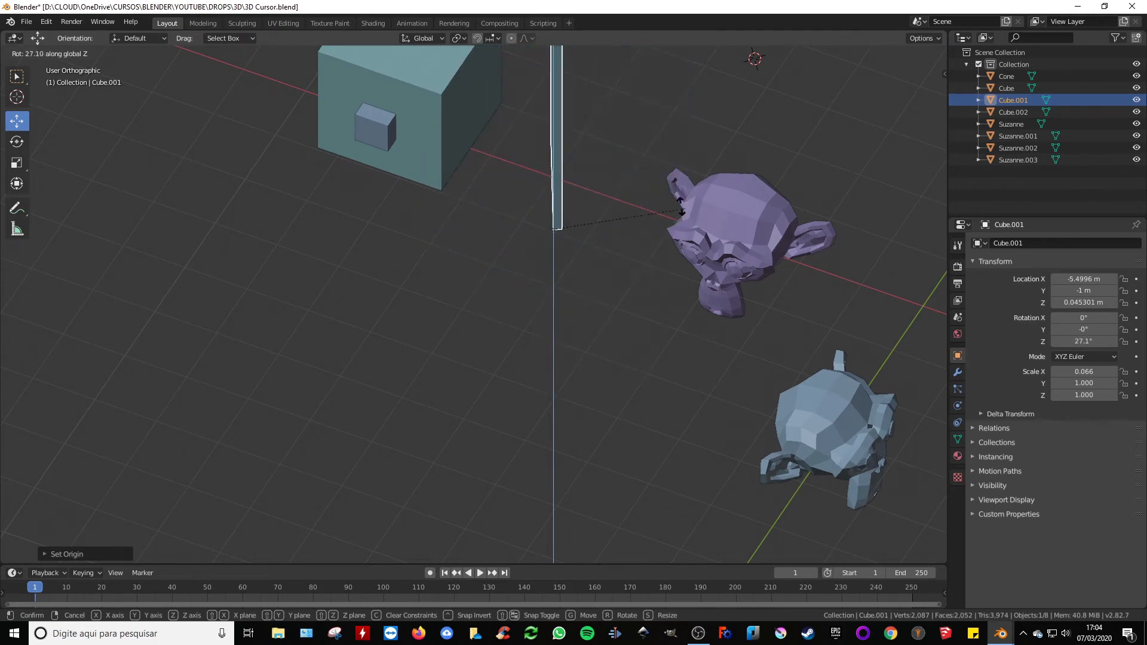
{"action": "key", "text": "Escape"}
Place the 3D cursor at several spots in the empty space beside the upright panel, comparing its depth from different view angles
{"action": "scroll", "coordinate": [640, 247], "scroll_direction": "down", "scroll_amount": 4}
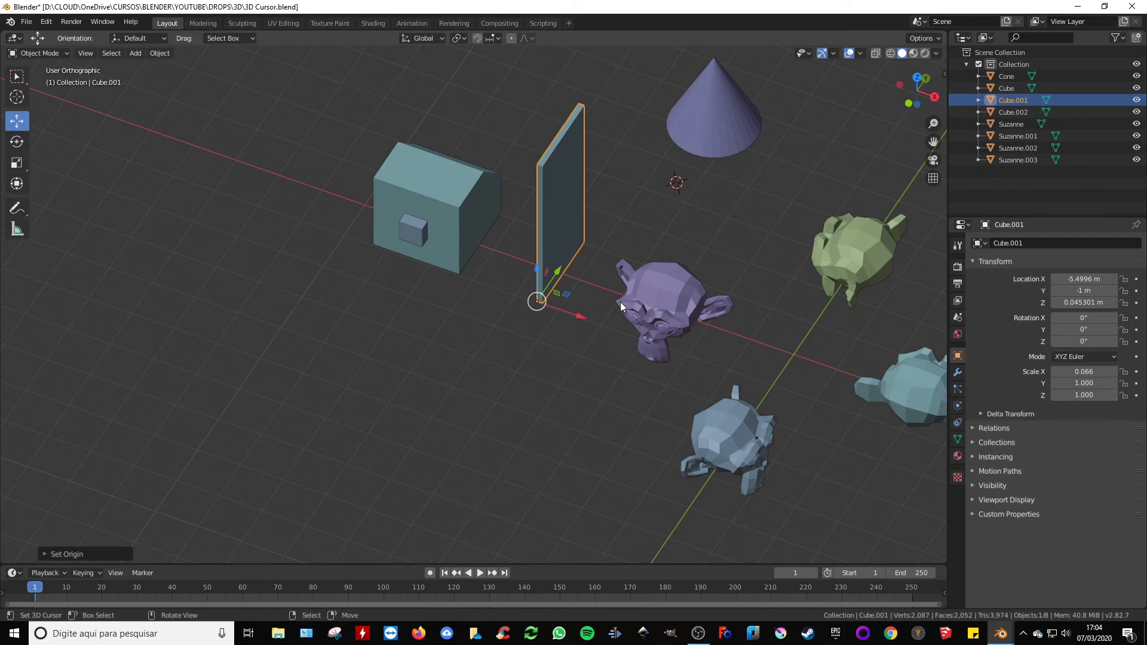
{"action": "middle_click_drag", "start_coordinate": [620, 303], "coordinate": [437, 271]}
{"action": "middle_click_drag", "start_coordinate": [557, 272], "coordinate": [467, 275], "text": "shift"}
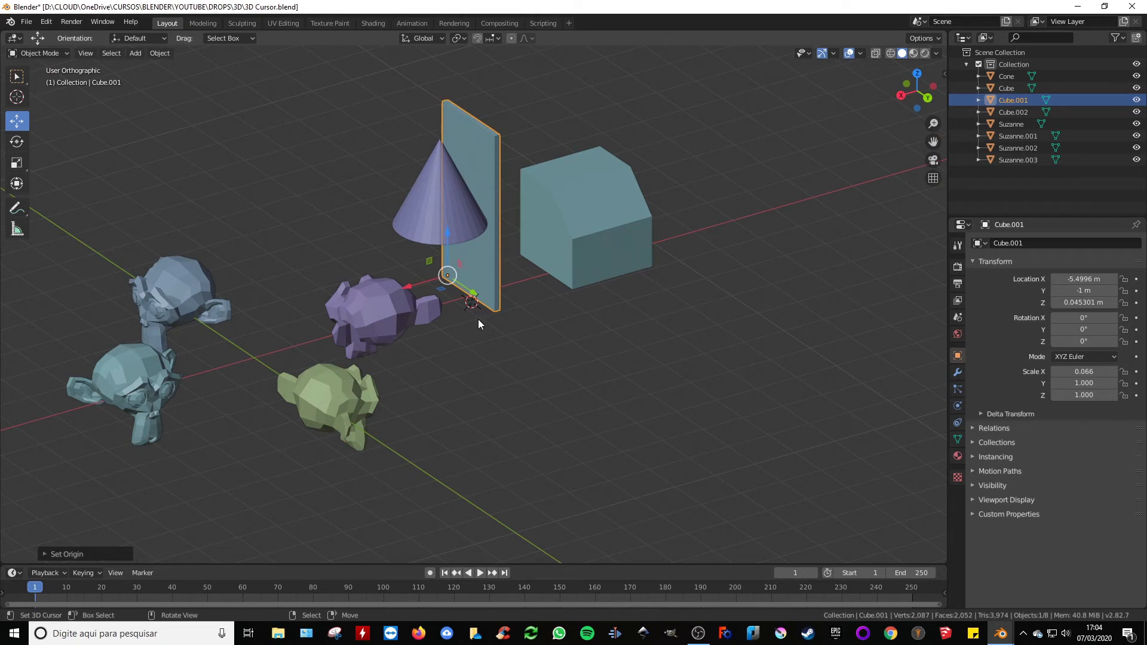
{"action": "mouse_move", "coordinate": [478, 324]}
{"action": "middle_mouse_down"}
{"action": "mouse_move", "coordinate": [490, 324]}
{"action": "mouse_move", "coordinate": [476, 325]}
{"action": "middle_mouse_up"}
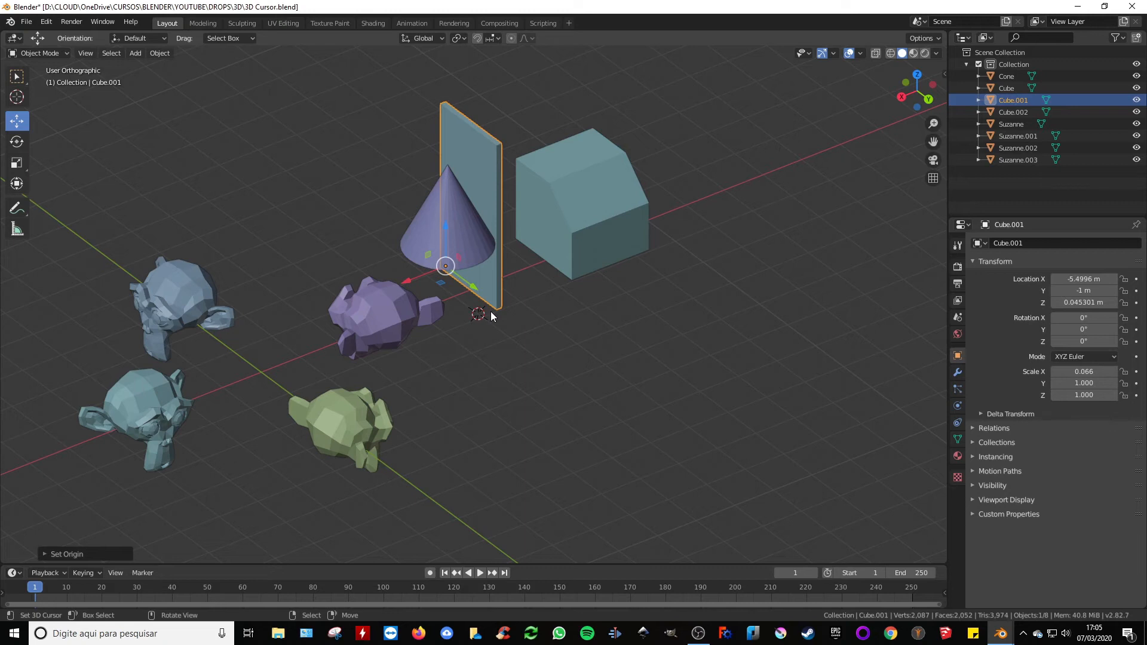
{"action": "middle_click_drag", "start_coordinate": [490, 311], "coordinate": [544, 306]}
{"action": "scroll", "coordinate": [515, 311], "scroll_direction": "up", "scroll_amount": 5}
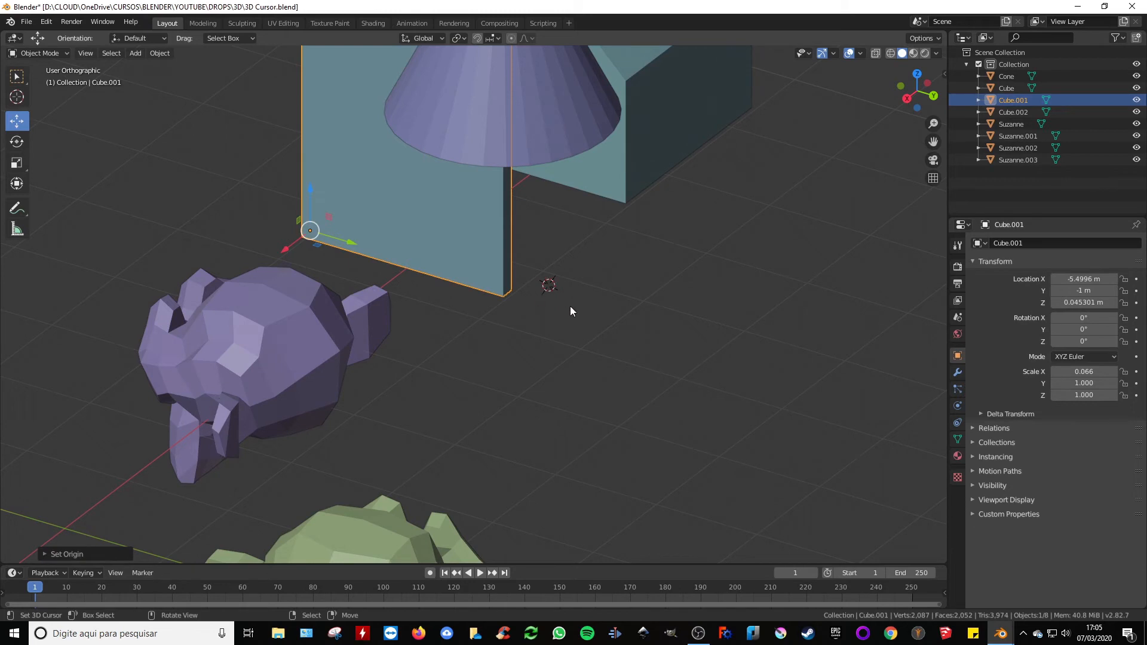
{"action": "right_click", "coordinate": [652, 302], "text": "shift"}
{"action": "middle_click_drag", "start_coordinate": [758, 292], "coordinate": [515, 319]}
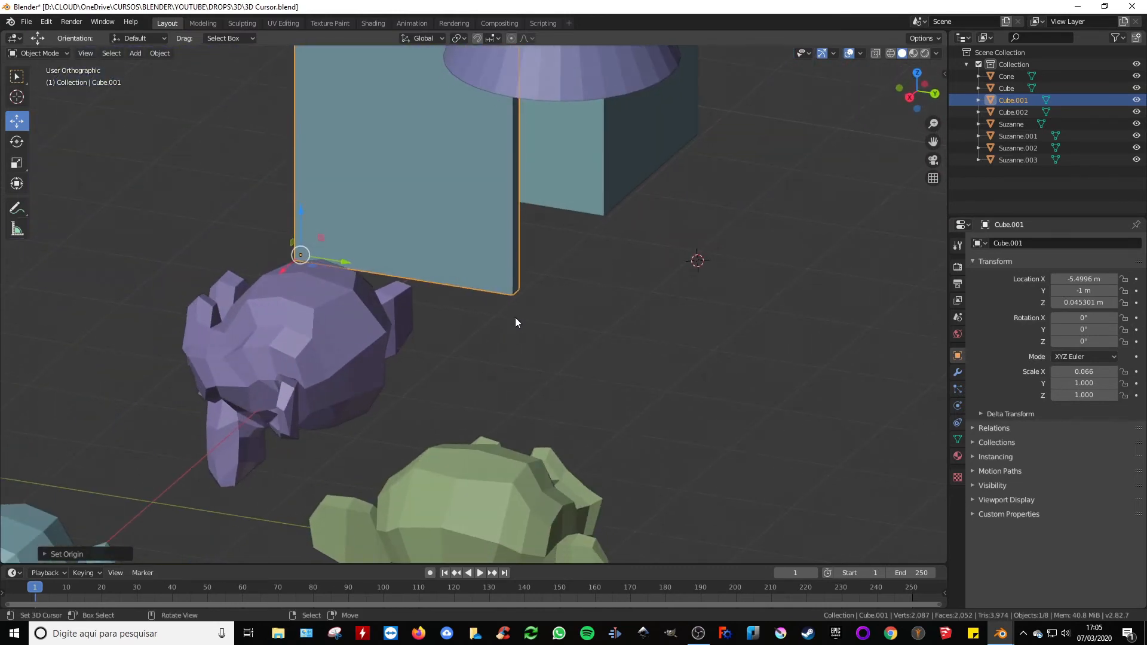
{"action": "right_click", "coordinate": [611, 304], "text": "shift"}
{"action": "middle_click_drag", "start_coordinate": [691, 305], "coordinate": [720, 315]}
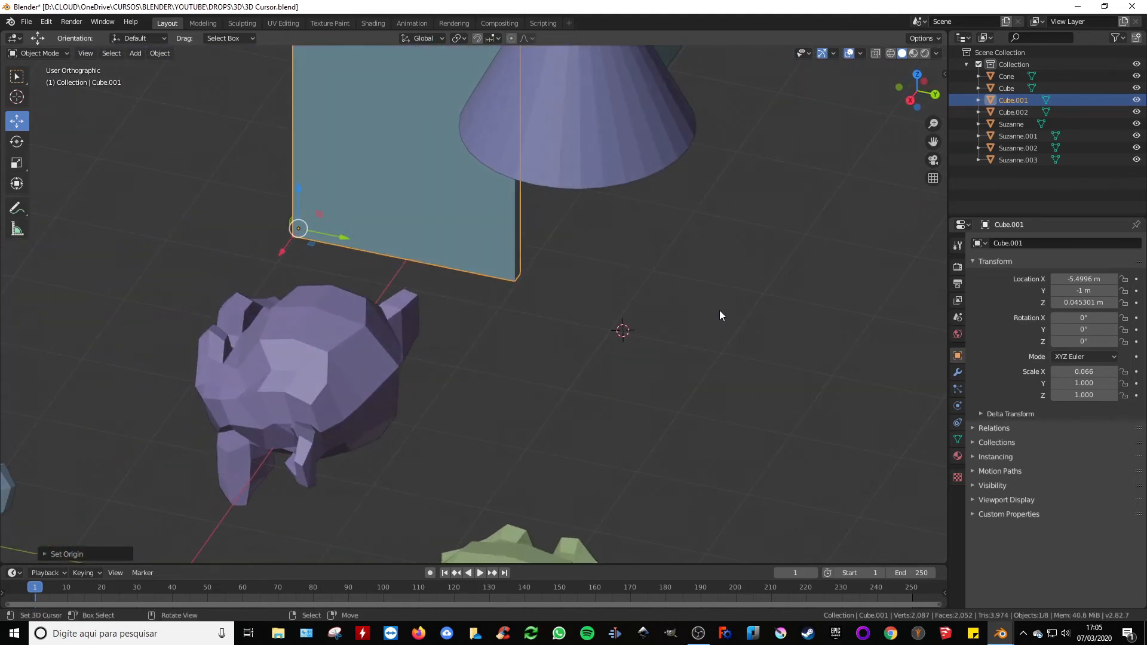
{"action": "right_click", "coordinate": [672, 267], "text": "shift"}
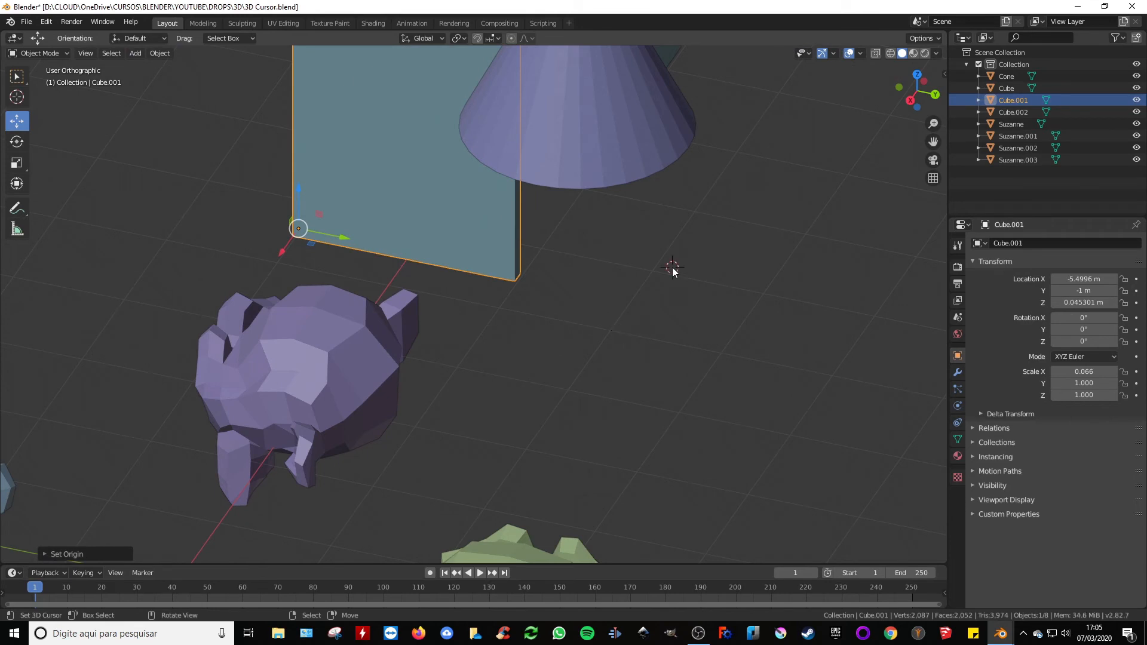
Use the Cursor tool to place the 3D cursor in the empty space beside the upright panel and check its position from other angles
{"action": "left_click", "coordinate": [18, 99]}
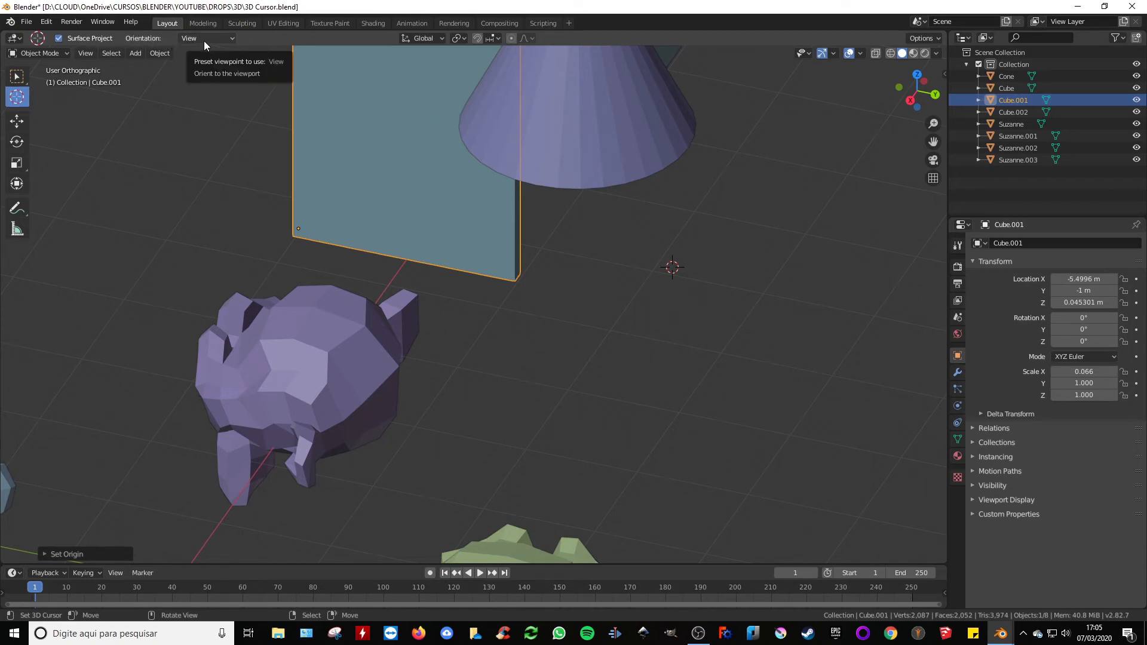
{"action": "middle_click_drag", "start_coordinate": [349, 126], "coordinate": [586, 222]}
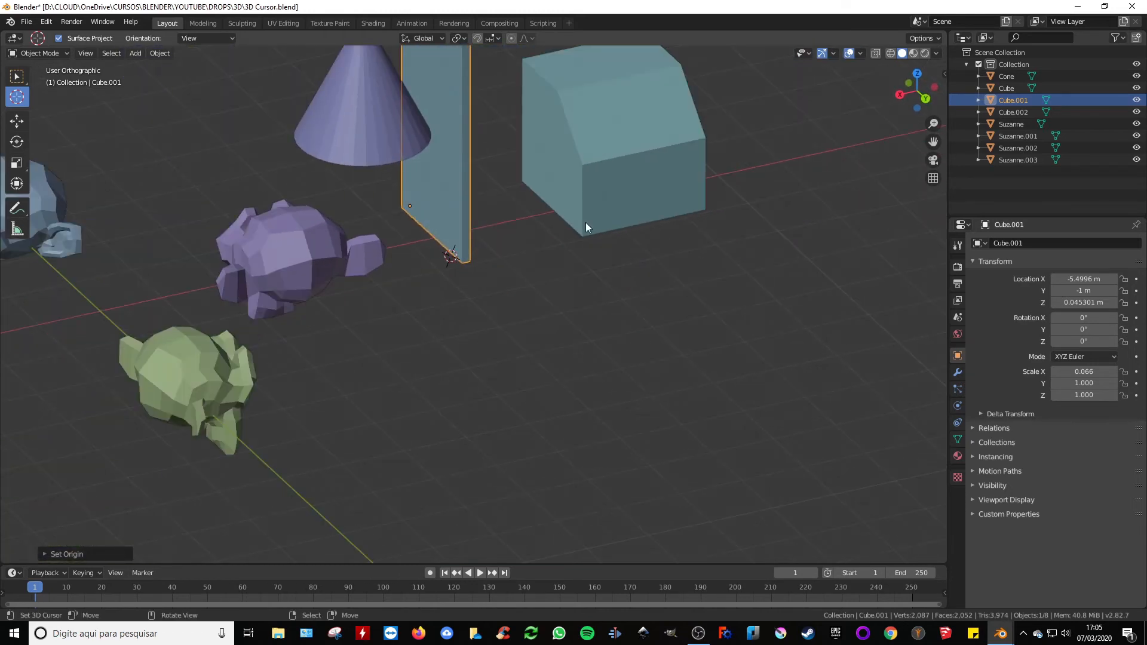
{"action": "left_click", "coordinate": [511, 308]}
{"action": "middle_click_drag", "start_coordinate": [620, 279], "coordinate": [522, 253]}
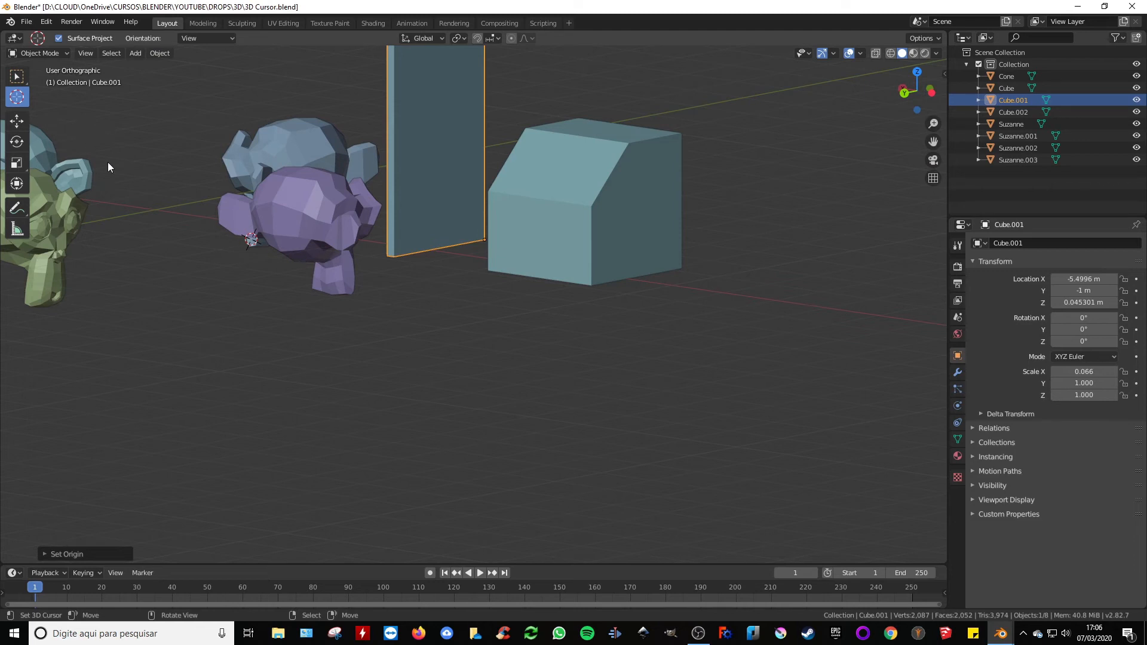
{"action": "middle_click_drag", "start_coordinate": [263, 243], "coordinate": [522, 336]}
{"action": "scroll", "coordinate": [591, 244], "scroll_direction": "down", "scroll_amount": 3}
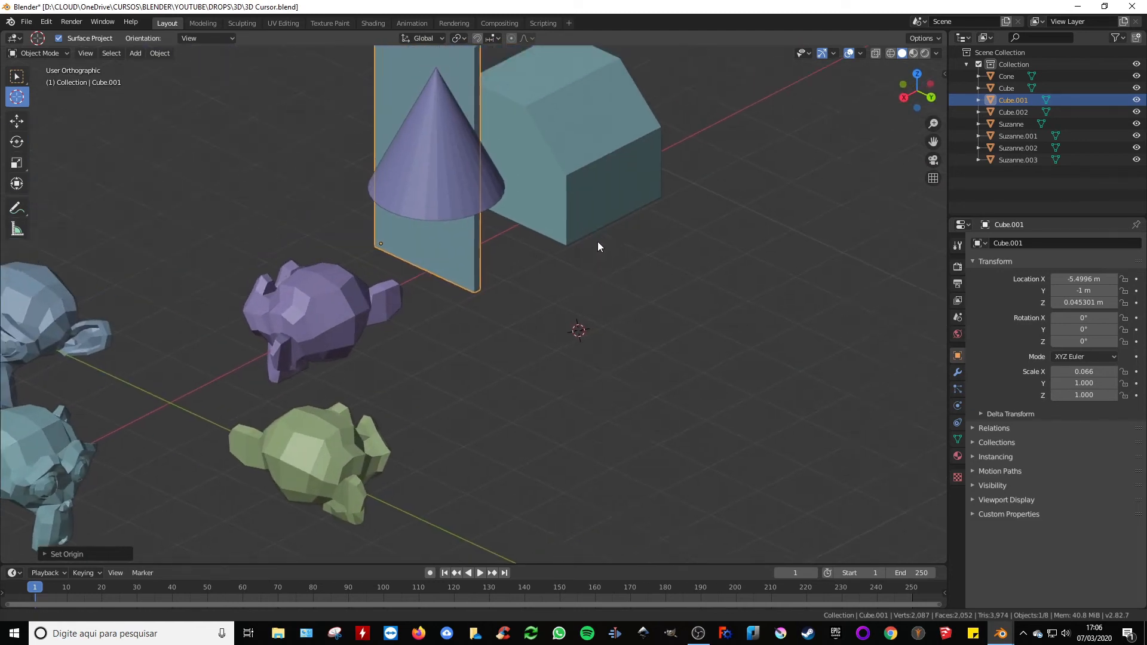
{"action": "scroll", "coordinate": [584, 268], "scroll_direction": "up", "scroll_amount": 4}
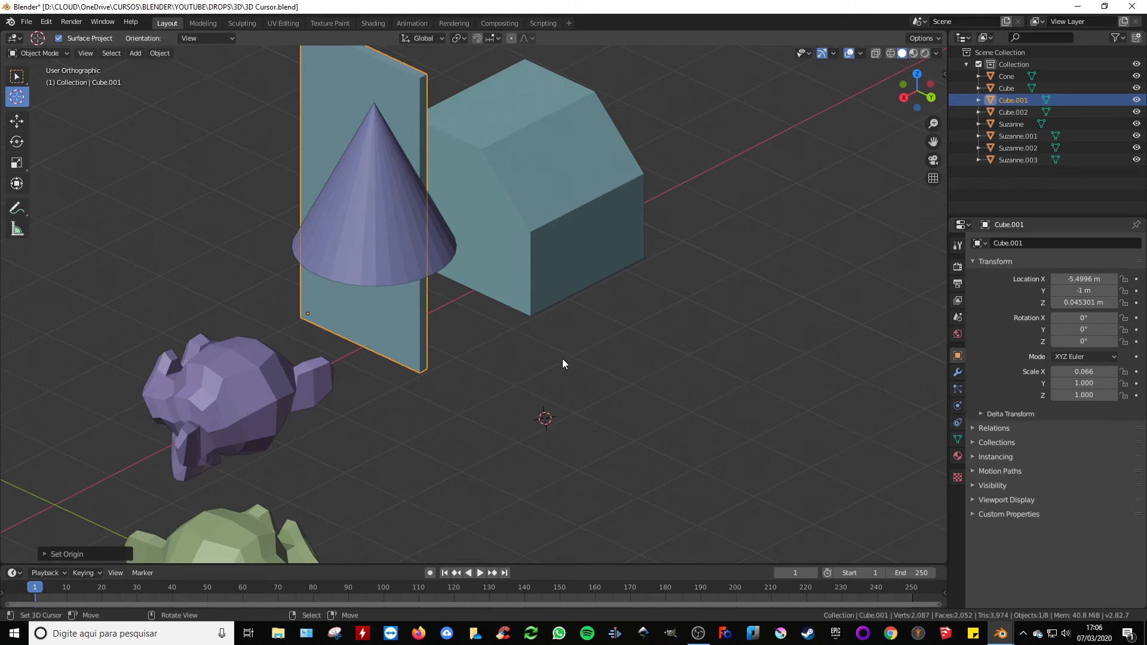
{"action": "scroll", "coordinate": [545, 277], "scroll_direction": "down", "scroll_amount": 3}
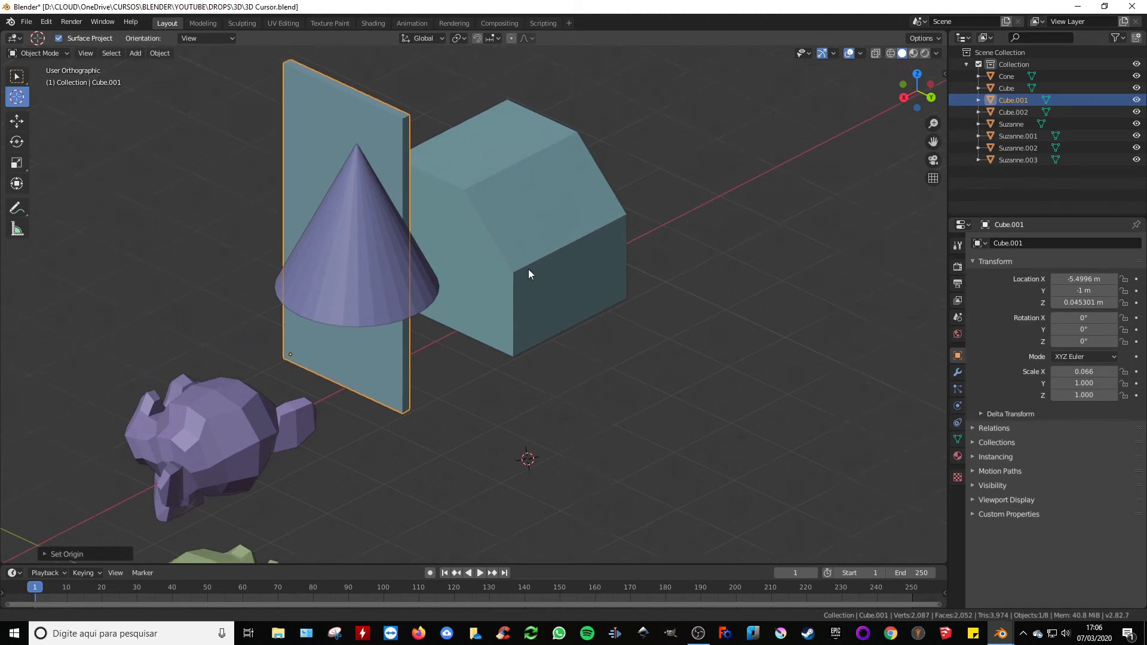
Select the large cube with the slanted face and activate the Move tool on it
{"action": "middle_click_drag", "start_coordinate": [527, 271], "coordinate": [427, 239]}
{"action": "left_click", "coordinate": [543, 259]}
{"action": "scroll", "coordinate": [496, 278], "scroll_direction": "up", "scroll_amount": 3}
{"action": "scroll", "coordinate": [601, 281], "scroll_direction": "up", "scroll_amount": 1}
{"action": "middle_click_drag", "start_coordinate": [496, 278], "coordinate": [599, 278], "text": "shift"}
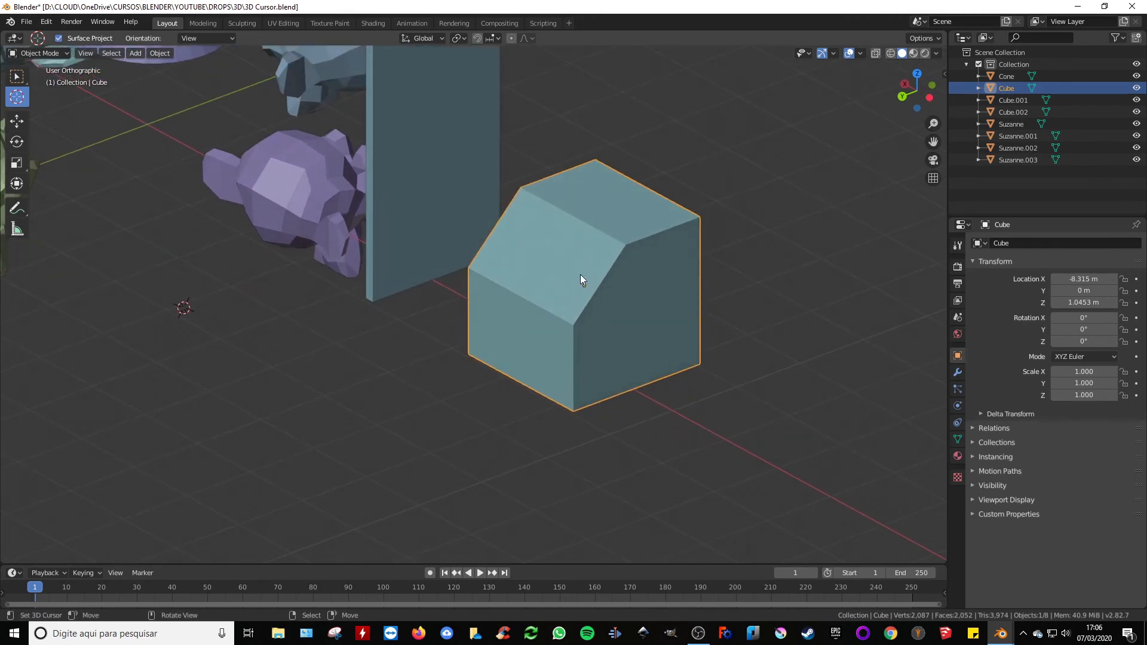
{"action": "middle_click_drag", "start_coordinate": [605, 287], "coordinate": [641, 312]}
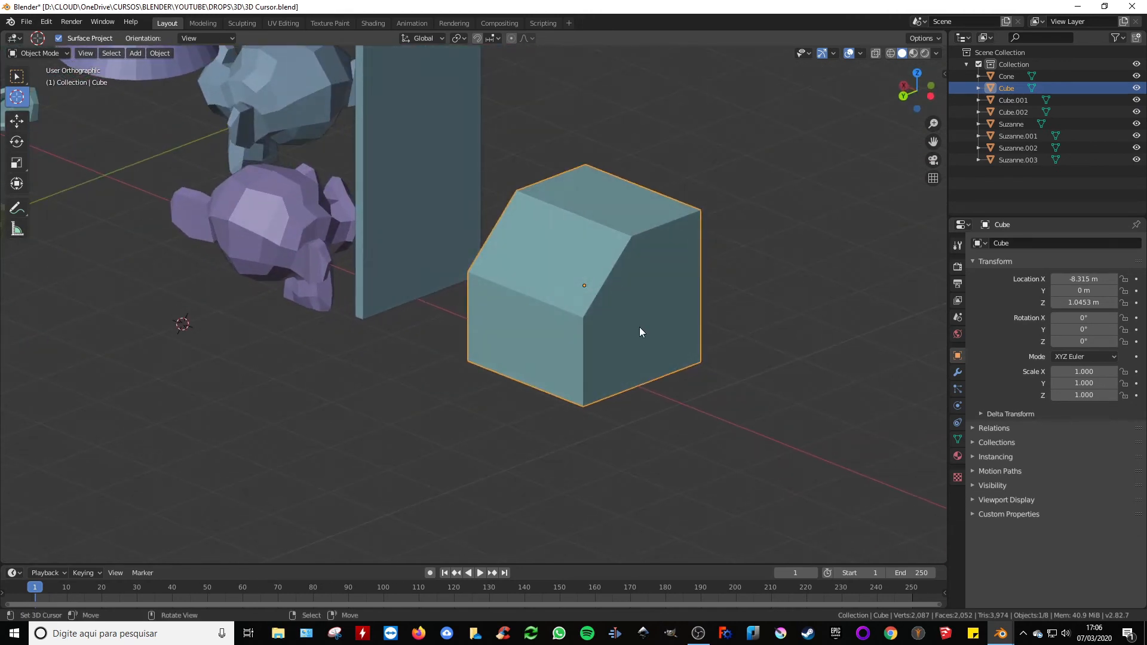
{"action": "middle_click_drag", "start_coordinate": [549, 156], "coordinate": [593, 174]}
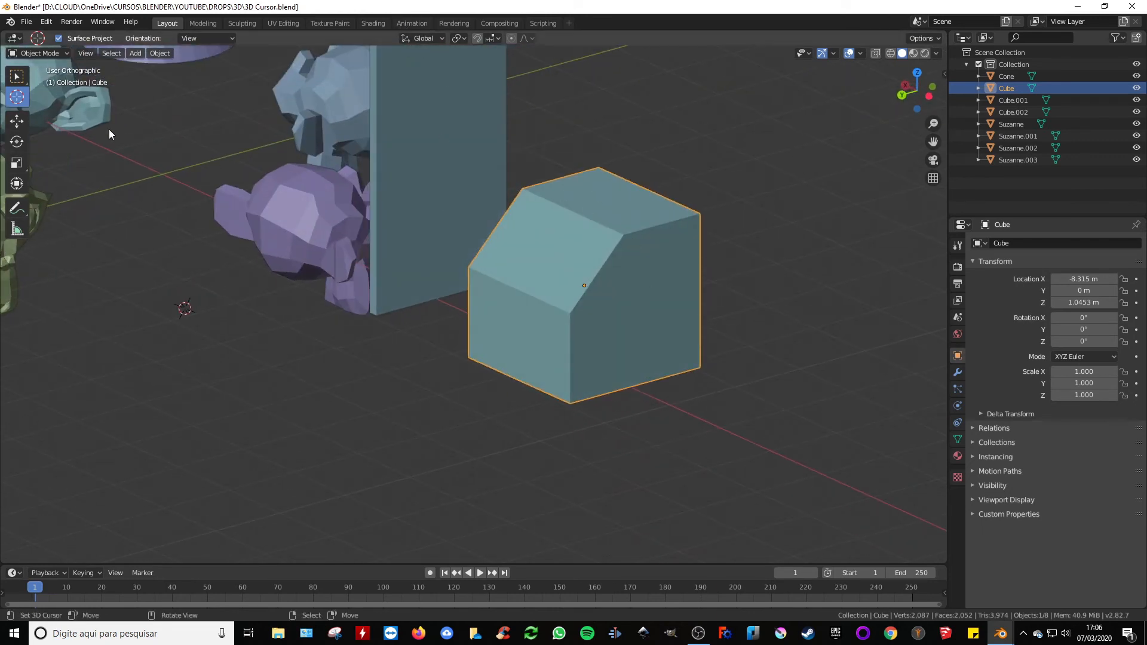
{"action": "left_click", "coordinate": [17, 120]}
Set the transform orientation to Local for the selected cube
{"action": "middle_click_drag", "start_coordinate": [644, 267], "coordinate": [403, 83]}
{"action": "mouse_move", "coordinate": [570, 288]}
{"action": "middle_mouse_down"}
{"action": "mouse_move", "coordinate": [625, 241]}
{"action": "mouse_move", "coordinate": [565, 290]}
{"action": "middle_mouse_up"}
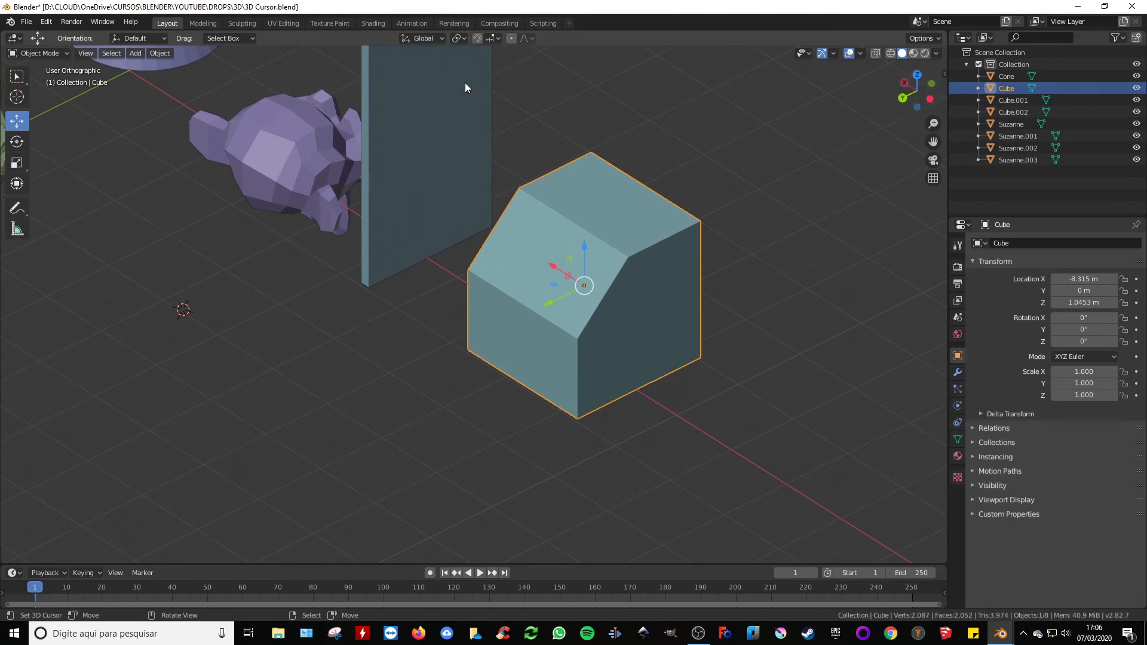
{"action": "left_click", "coordinate": [417, 38]}
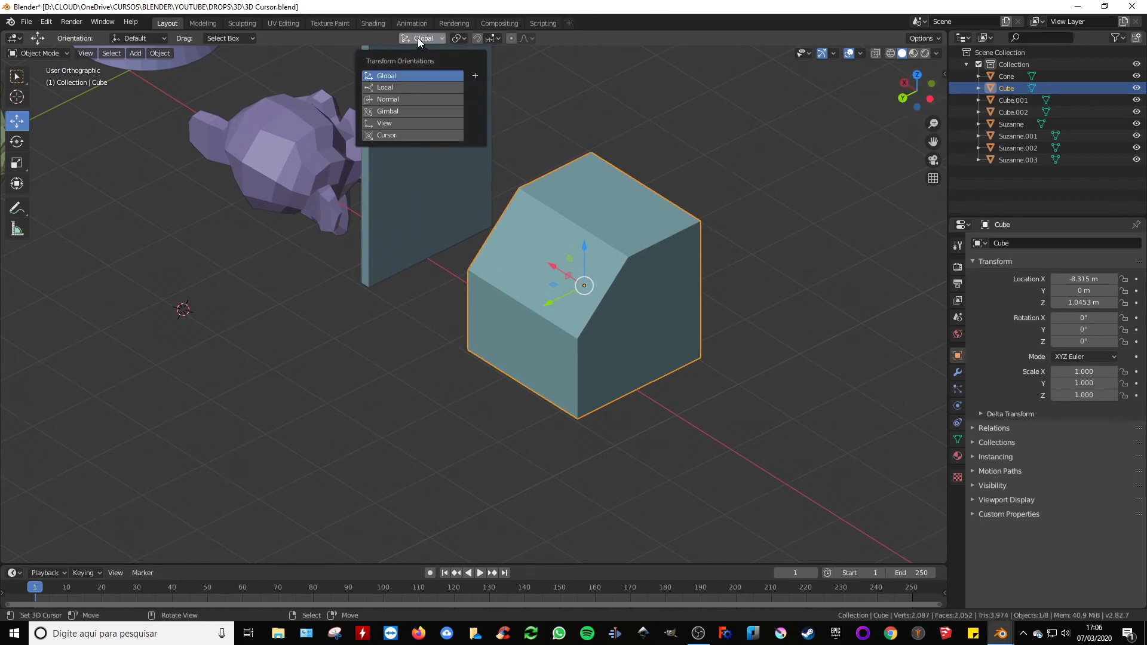
{"action": "left_click", "coordinate": [393, 88]}
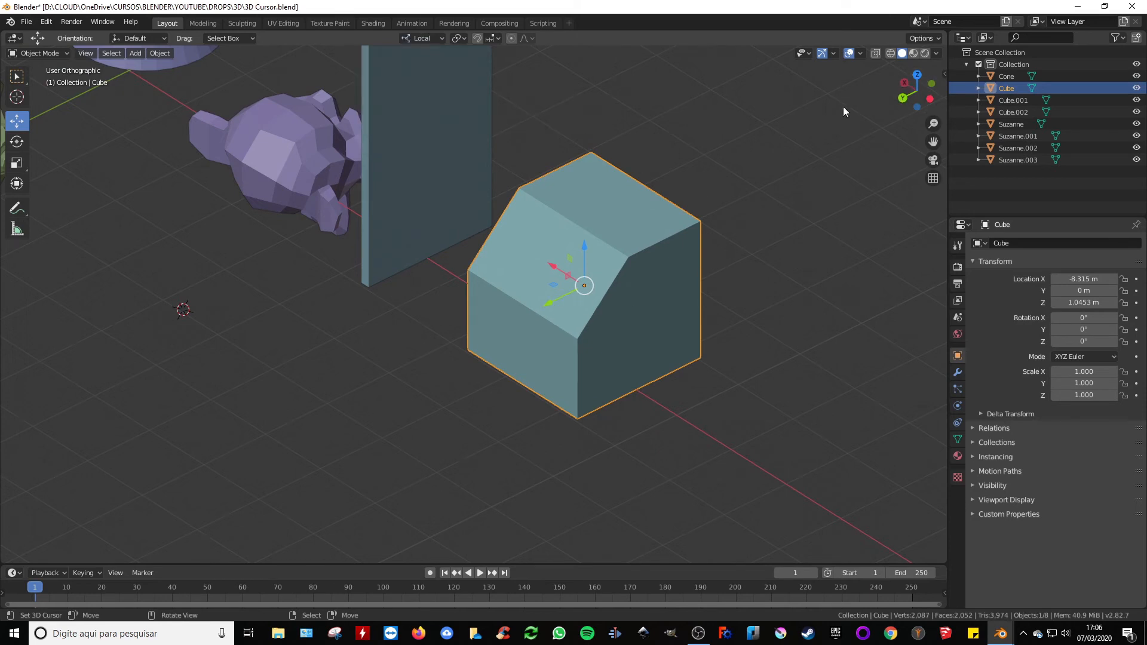
Rotate the large cube about 51.3° around Z to inspect its local axes, and clear its rotation
{"action": "key", "text": "r"}
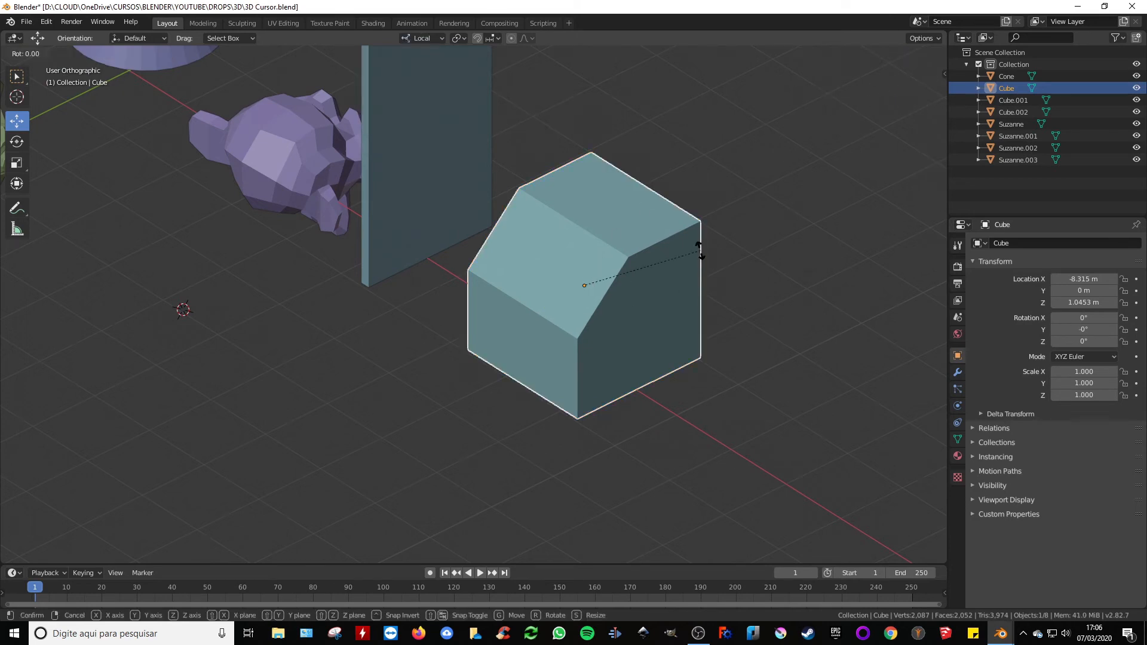
{"action": "key", "text": "z"}
{"action": "left_click", "coordinate": [627, 179]}
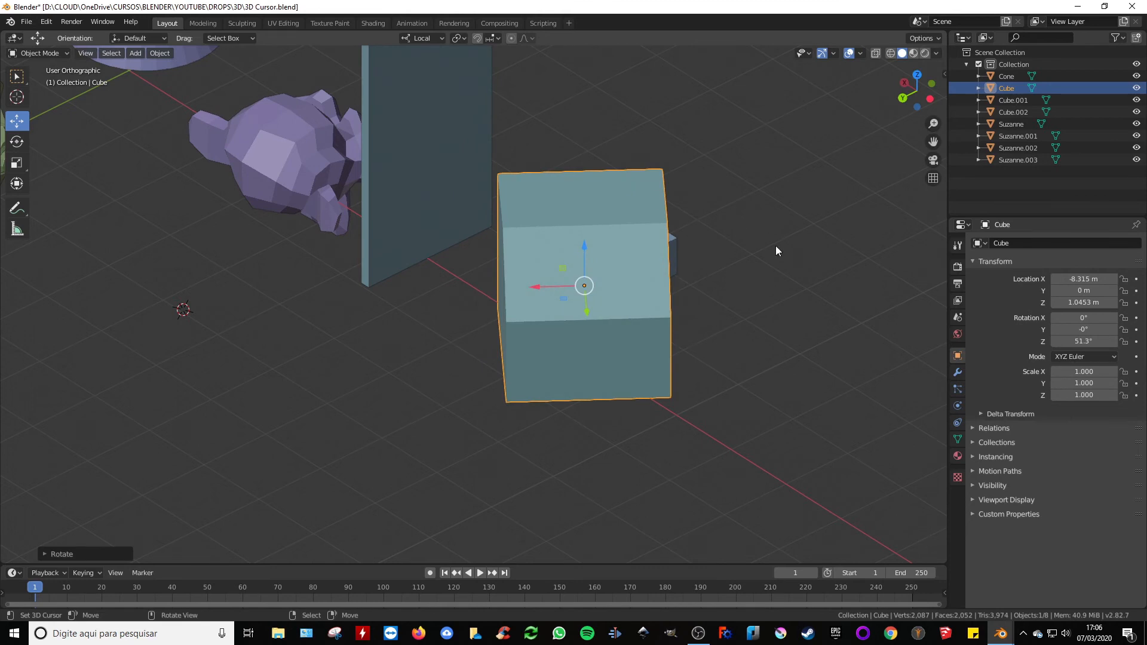
{"action": "middle_click_drag", "start_coordinate": [775, 250], "coordinate": [846, 253]}
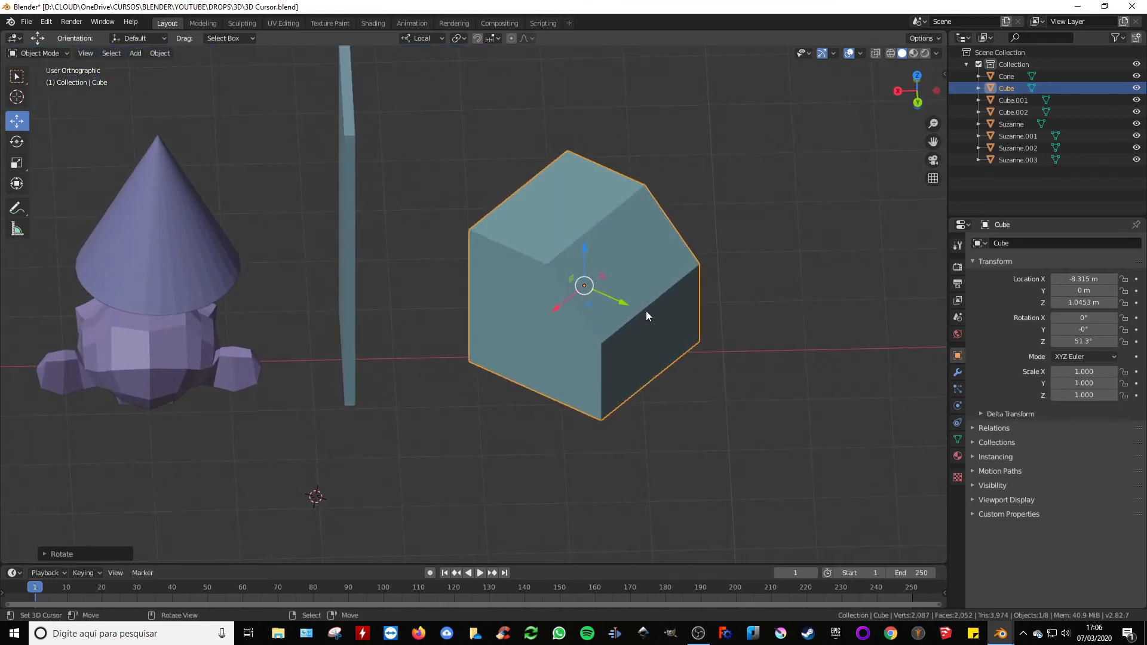
{"action": "middle_click_drag", "start_coordinate": [769, 250], "coordinate": [879, 64]}
{"action": "middle_click_drag", "start_coordinate": [746, 194], "coordinate": [535, 261]}
{"action": "key", "text": "alt+r"}
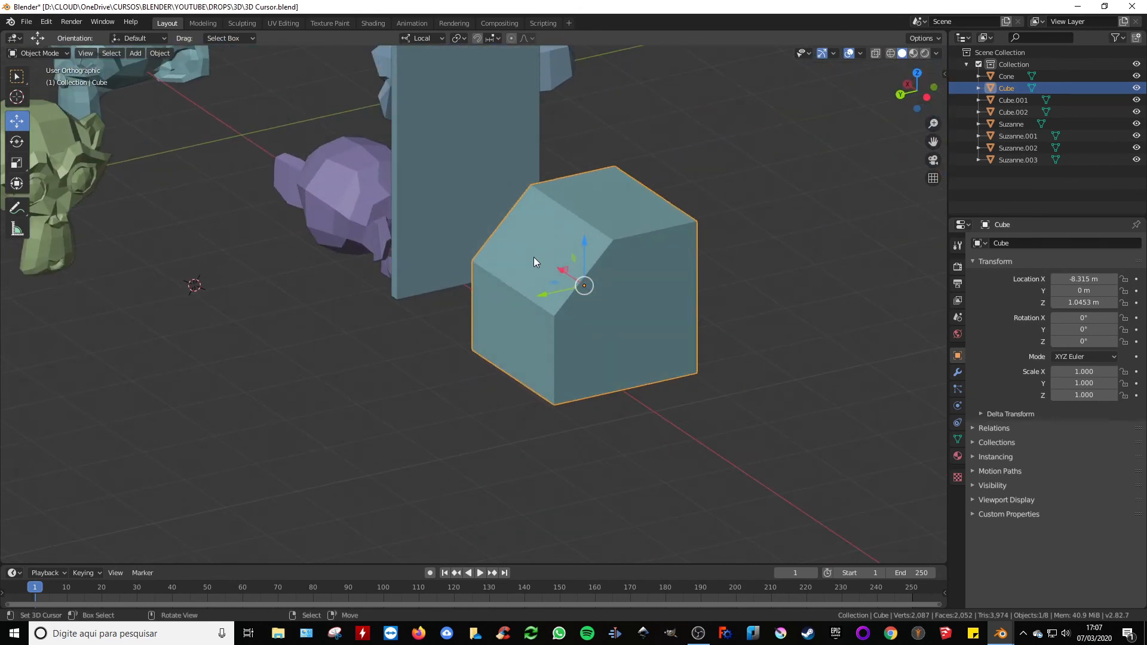
Duplicate the large cube's slanted face in place and separate the copy by selection into its own object
{"action": "key", "text": "Tab"}
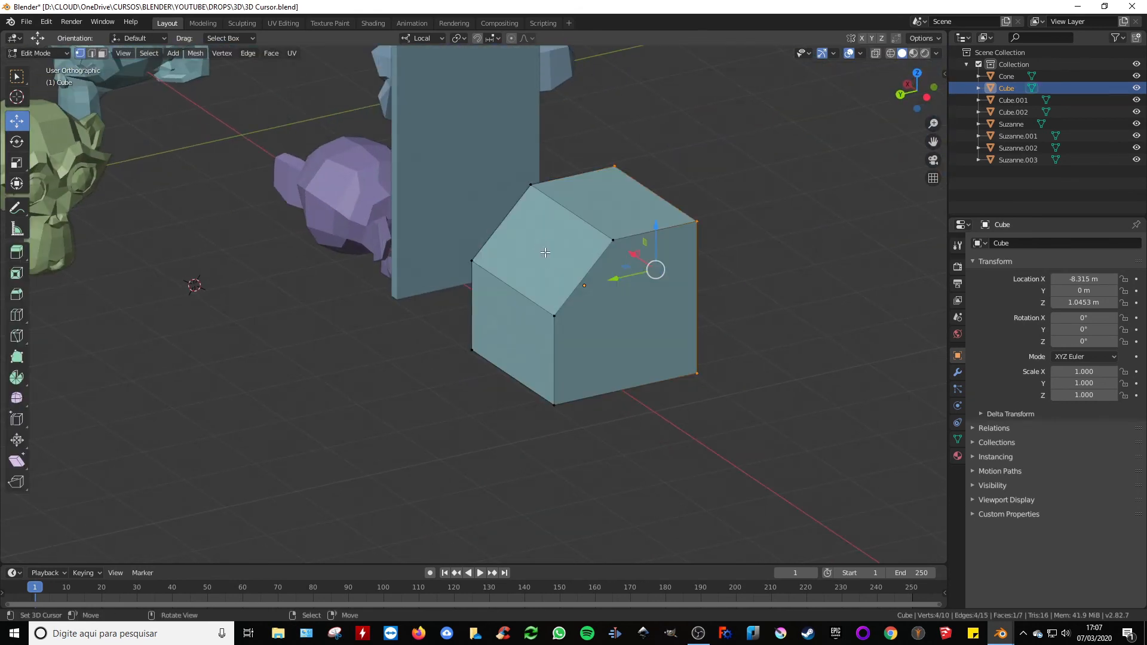
{"action": "key", "text": "3"}
{"action": "left_click", "coordinate": [545, 252]}
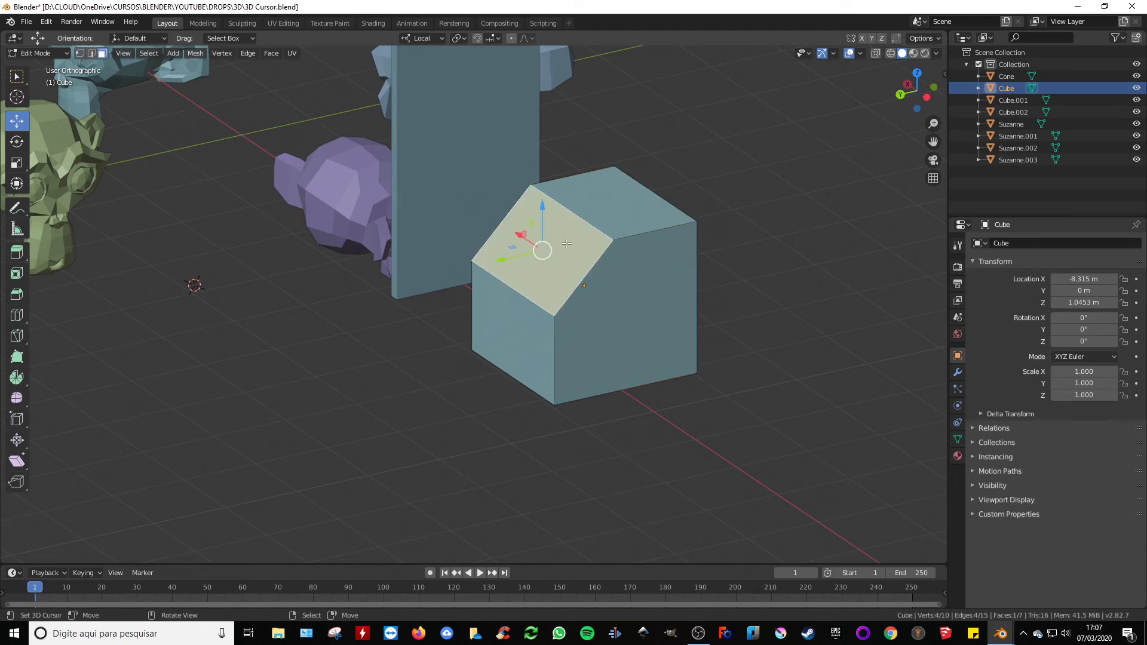
{"action": "key", "text": "shift+d"}
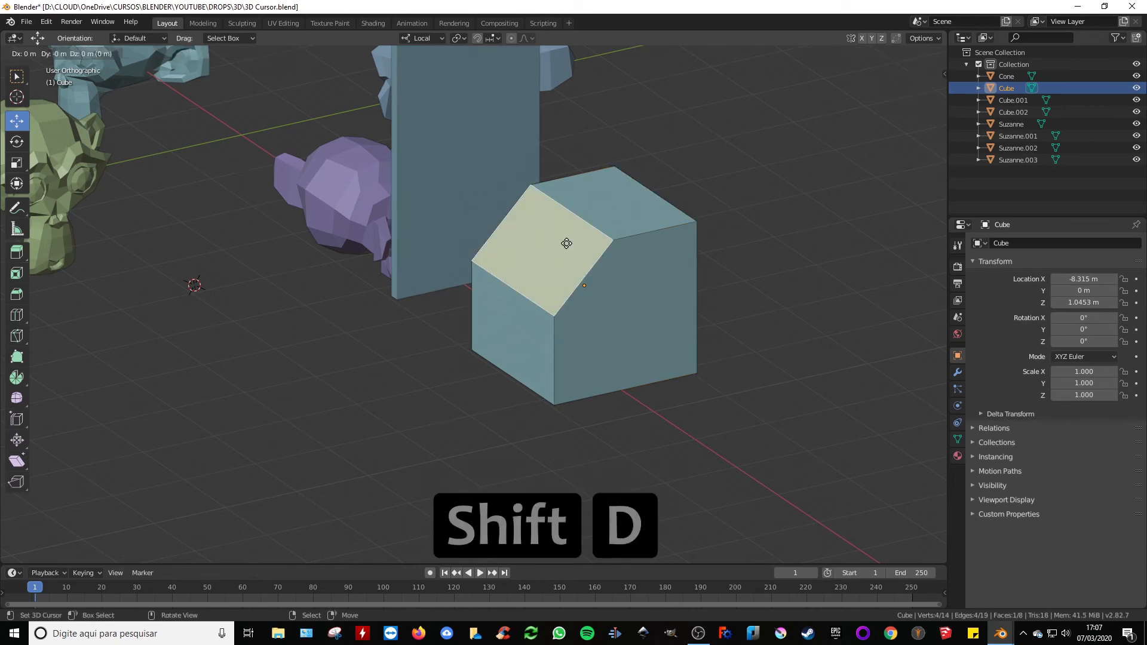
{"action": "right_click", "coordinate": [566, 243]}
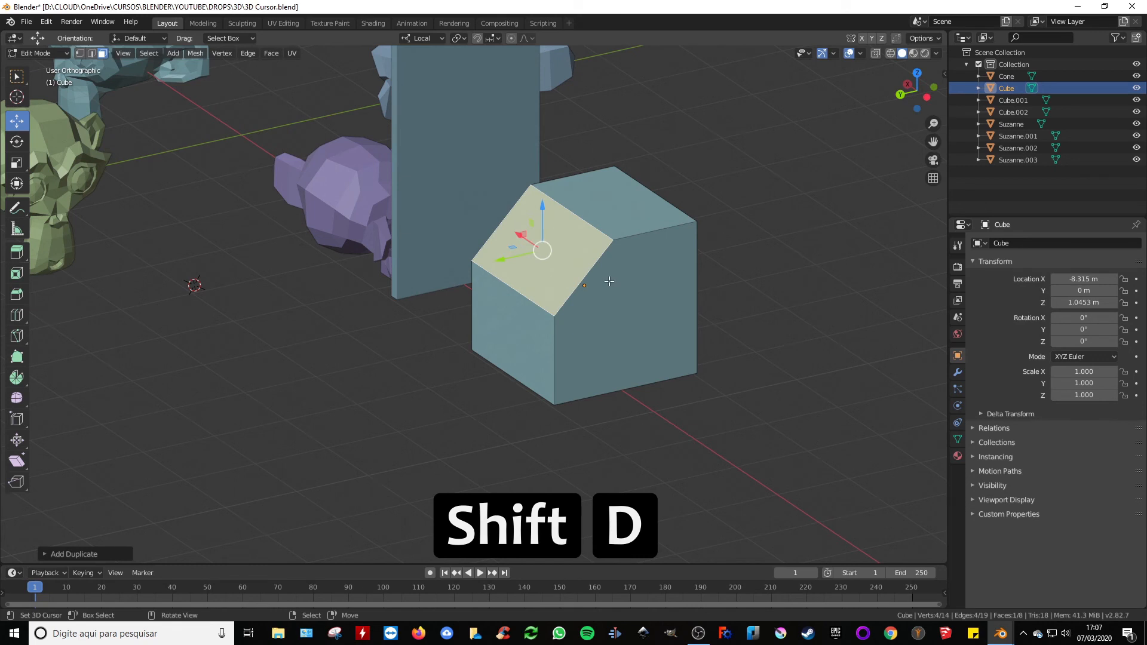
{"action": "key", "text": "p"}
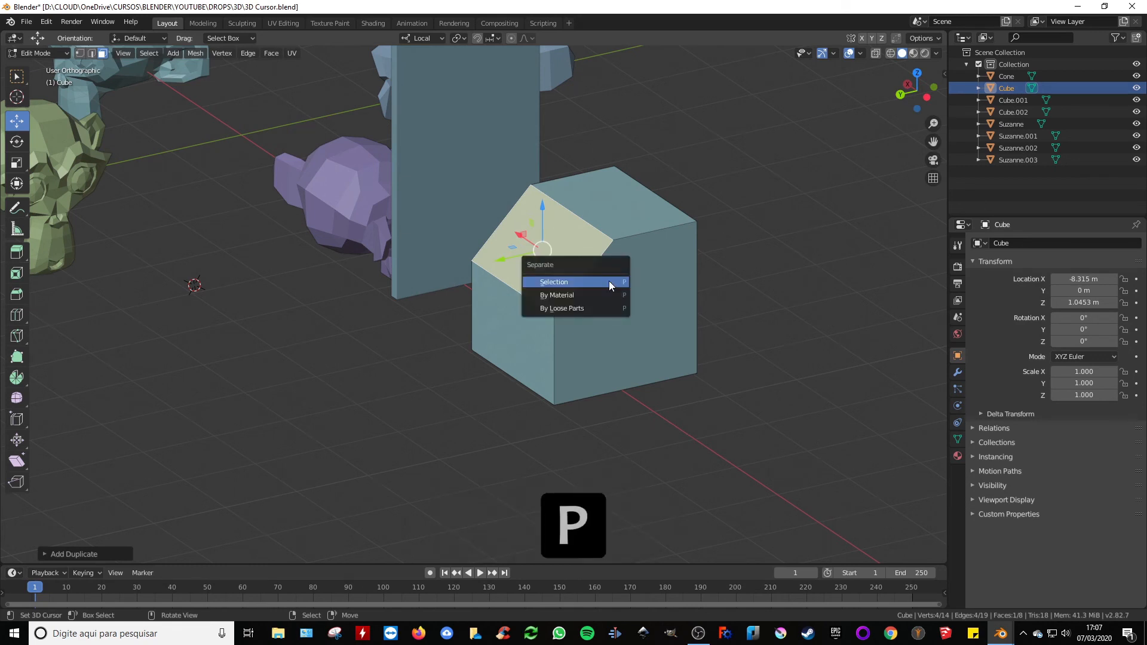
{"action": "left_click", "coordinate": [562, 282]}
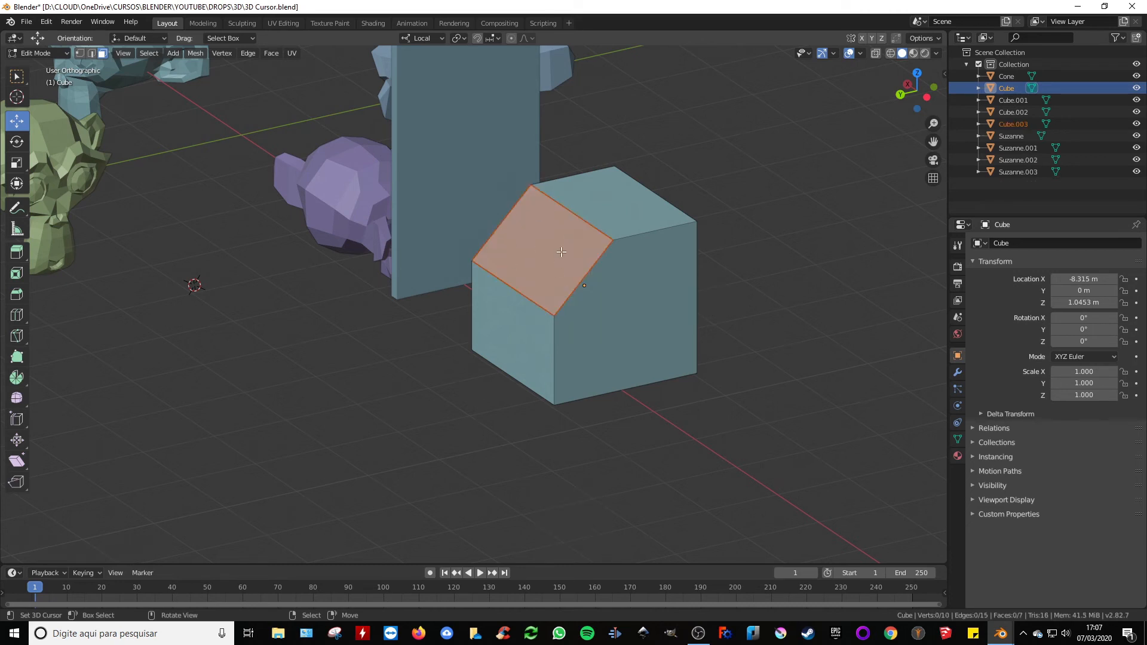
{"action": "key", "text": "Tab"}
Select the separated face object in wireframe display and restore solid shading
{"action": "left_click", "coordinate": [649, 243]}
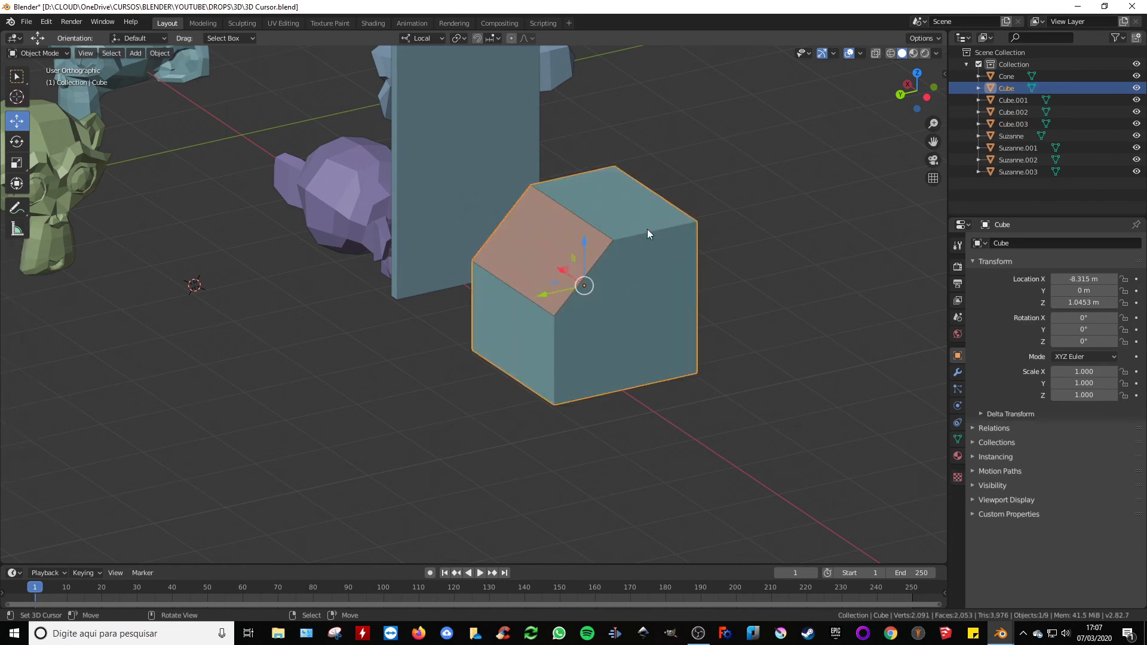
{"action": "key", "text": "z"}
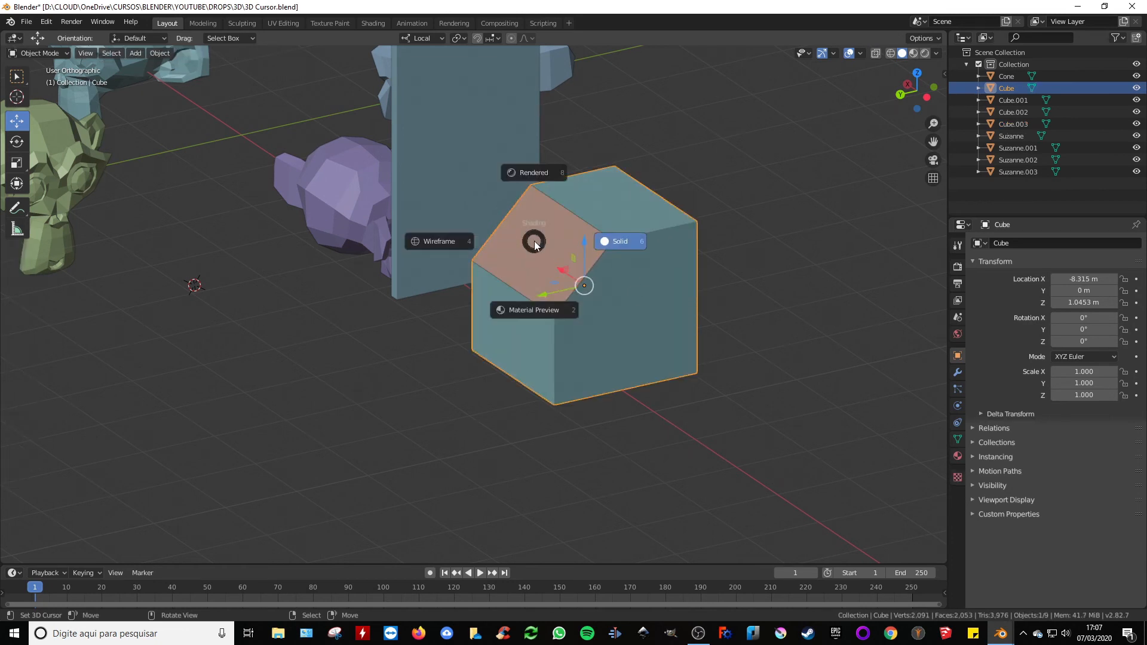
{"action": "left_click", "coordinate": [442, 236]}
{"action": "left_click", "coordinate": [579, 282]}
{"action": "mouse_move", "coordinate": [578, 285]}
{"action": "middle_mouse_down"}
{"action": "mouse_move", "coordinate": [569, 248]}
{"action": "mouse_move", "coordinate": [617, 233]}
{"action": "mouse_move", "coordinate": [650, 270]}
{"action": "mouse_move", "coordinate": [592, 289]}
{"action": "mouse_move", "coordinate": [561, 238]}
{"action": "mouse_move", "coordinate": [651, 281]}
{"action": "mouse_move", "coordinate": [562, 270]}
{"action": "middle_mouse_up"}
{"action": "key", "text": "z"}
{"action": "left_click", "coordinate": [736, 270]}
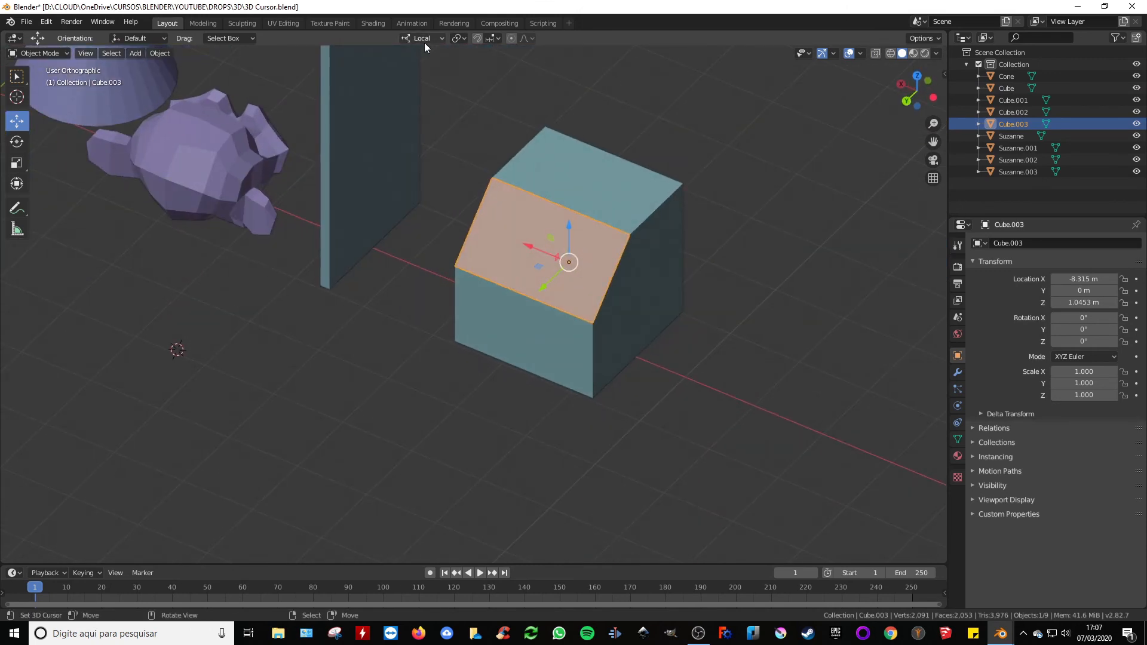
Isolate the separated face together with the large cube in local view, seen from the right side
{"action": "middle_click_drag", "start_coordinate": [453, 65], "coordinate": [675, 270]}
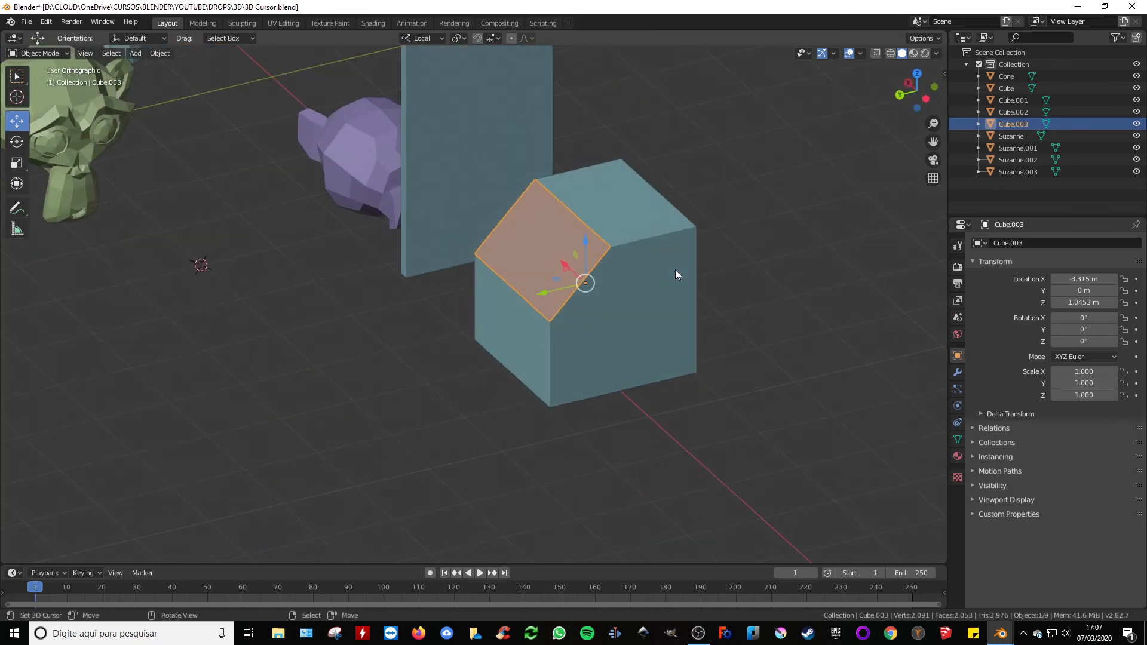
{"action": "left_click", "coordinate": [654, 287], "text": "shift"}
{"action": "key", "text": "KP_Divide"}
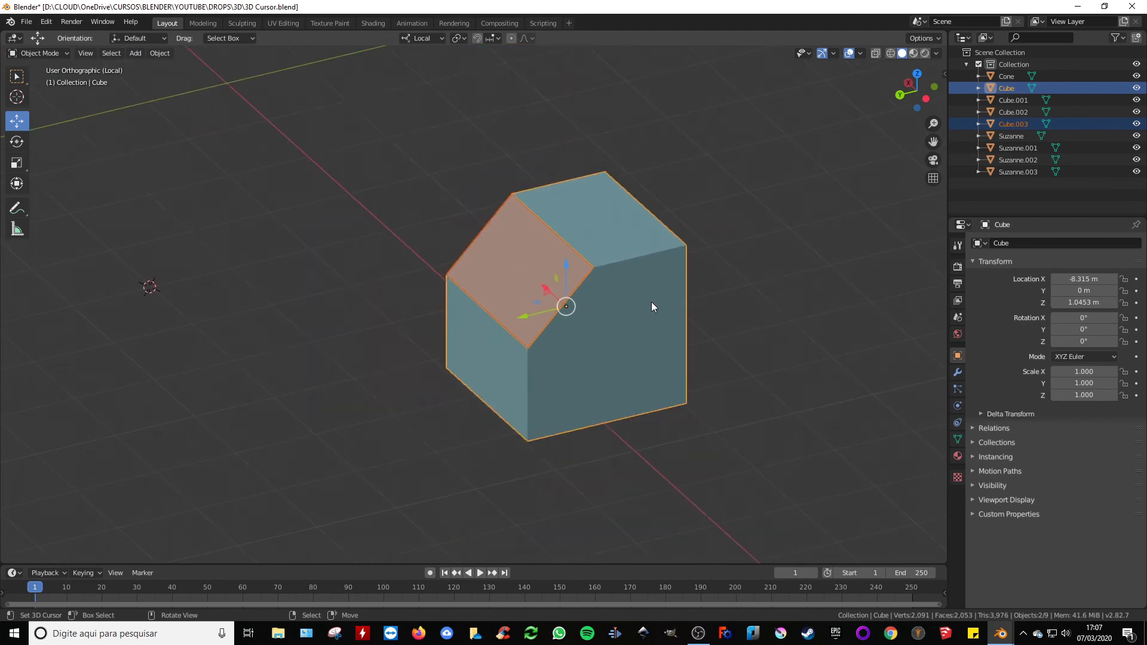
{"action": "key", "text": "KP_3"}
{"action": "middle_click_drag", "start_coordinate": [601, 252], "coordinate": [604, 253], "text": "shift"}
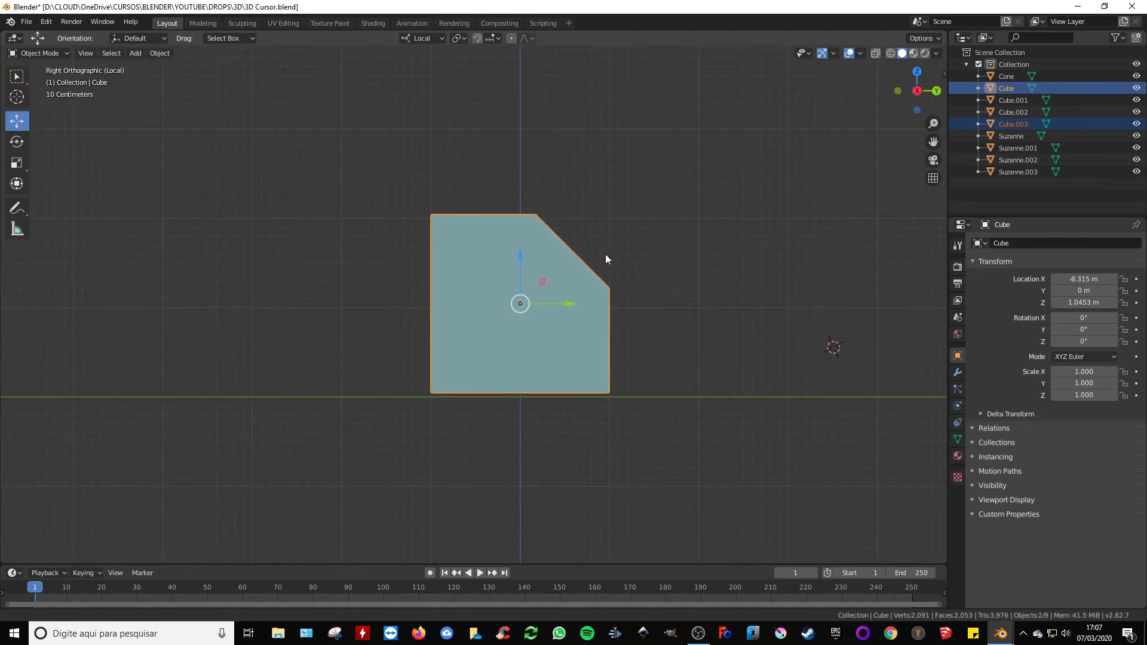
Show the isolated objects in wireframe and select only the separated slanted face
{"action": "key", "text": "shift+s"}
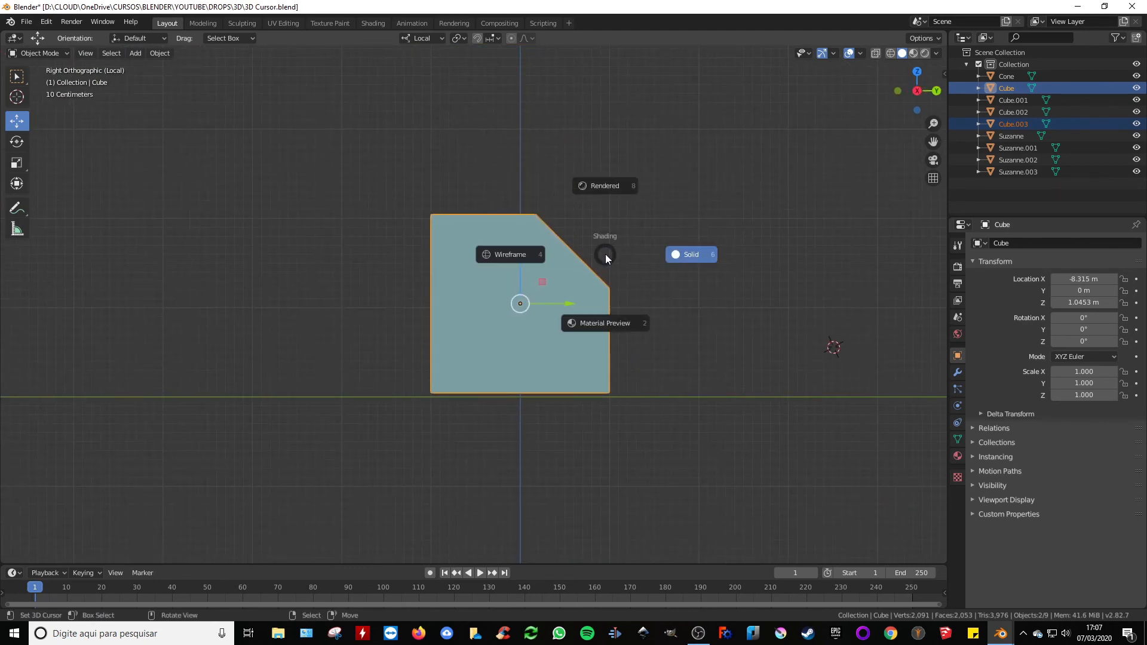
{"action": "left_click", "coordinate": [504, 252]}
{"action": "left_click", "coordinate": [527, 214]}
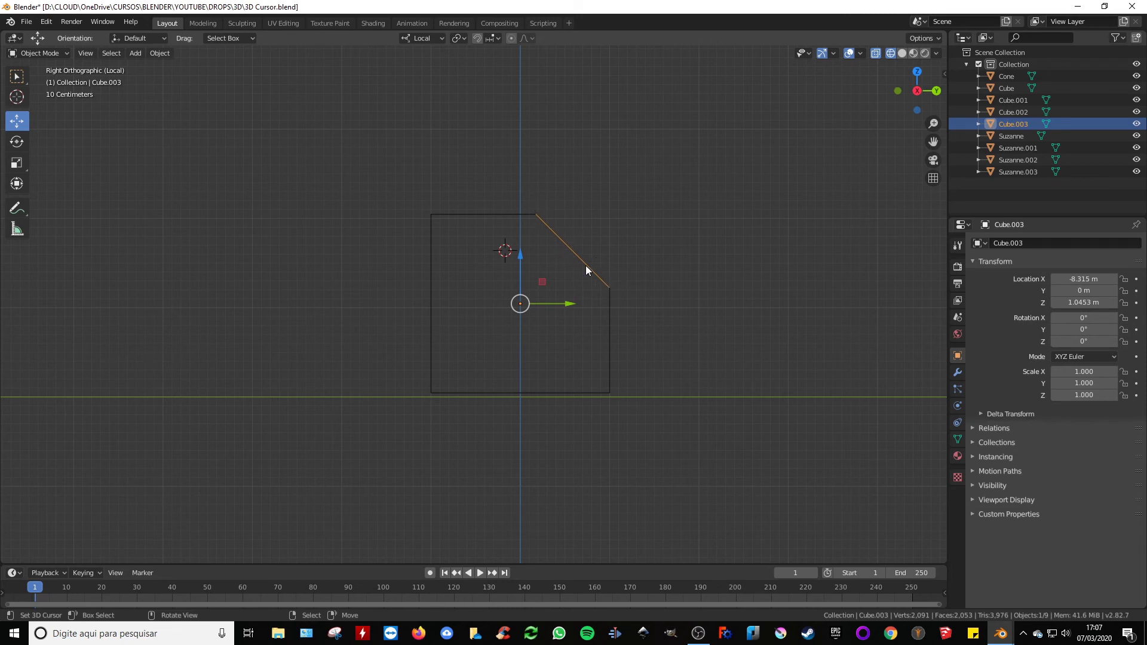
Try to move the separated face away from the cube along its local Y and Z axes, and undo the moves
{"action": "mouse_move", "coordinate": [569, 304]}
{"action": "left_mouse_down"}
{"action": "mouse_move", "coordinate": [623, 302]}
{"action": "mouse_move", "coordinate": [580, 304]}
{"action": "left_mouse_up"}
{"action": "left_click_drag", "start_coordinate": [532, 271], "coordinate": [614, 222]}
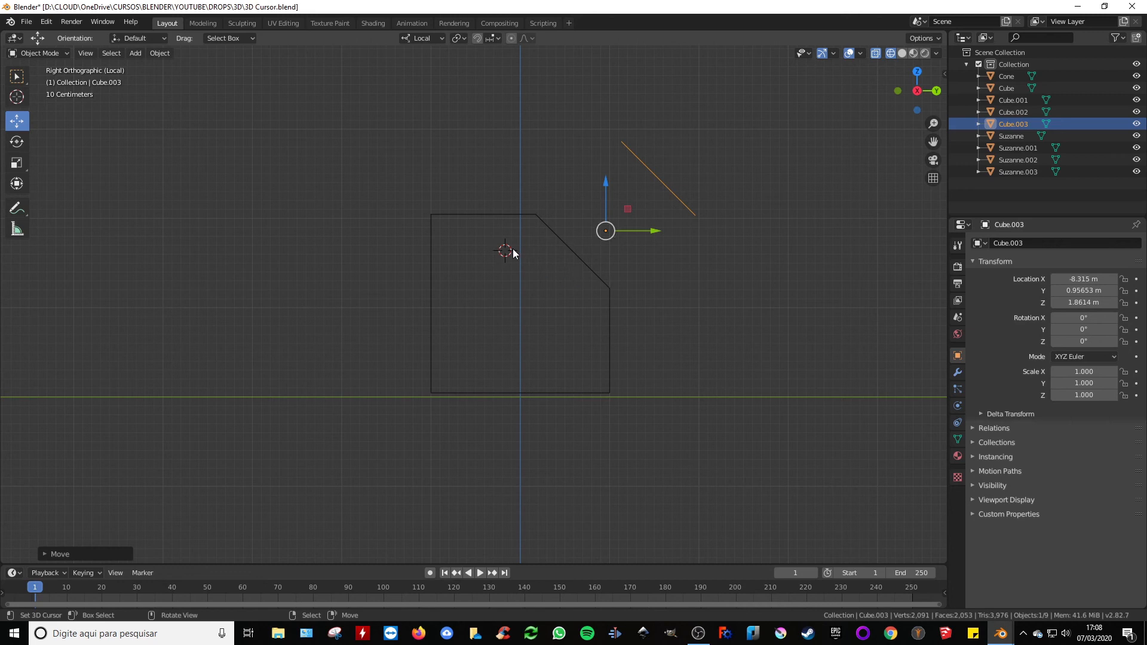
{"action": "key", "text": "ctrl+z"}
{"action": "key", "text": "ctrl+z"}
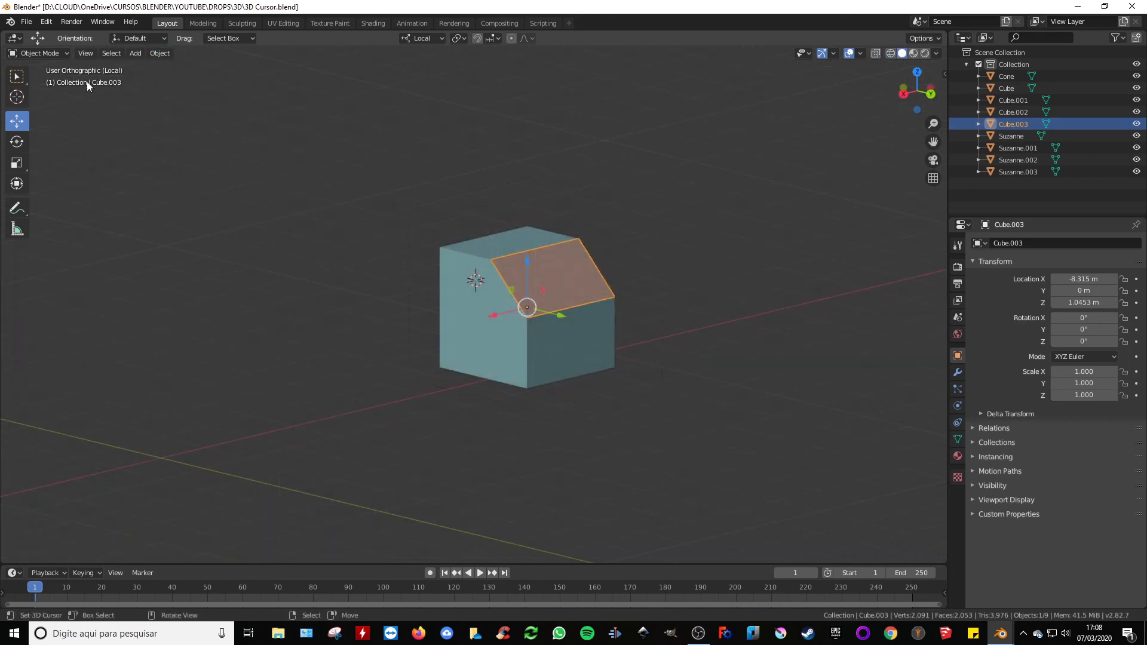
Activate the Cursor tool and set its orientation to Geometry
{"action": "left_click", "coordinate": [17, 98]}
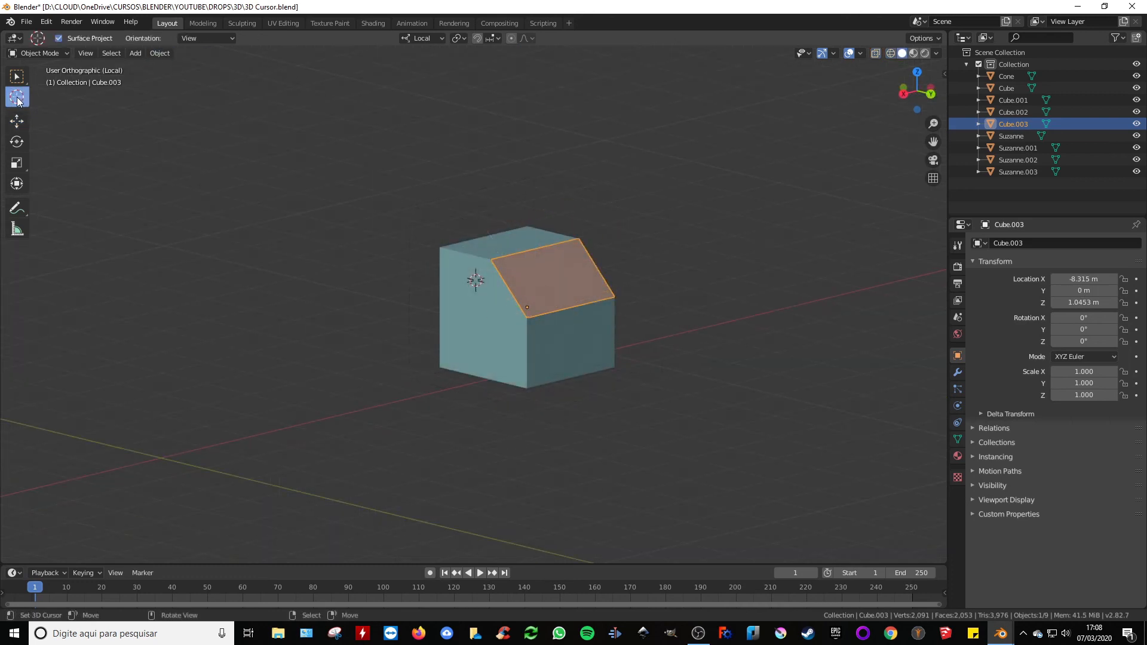
{"action": "left_click", "coordinate": [199, 37]}
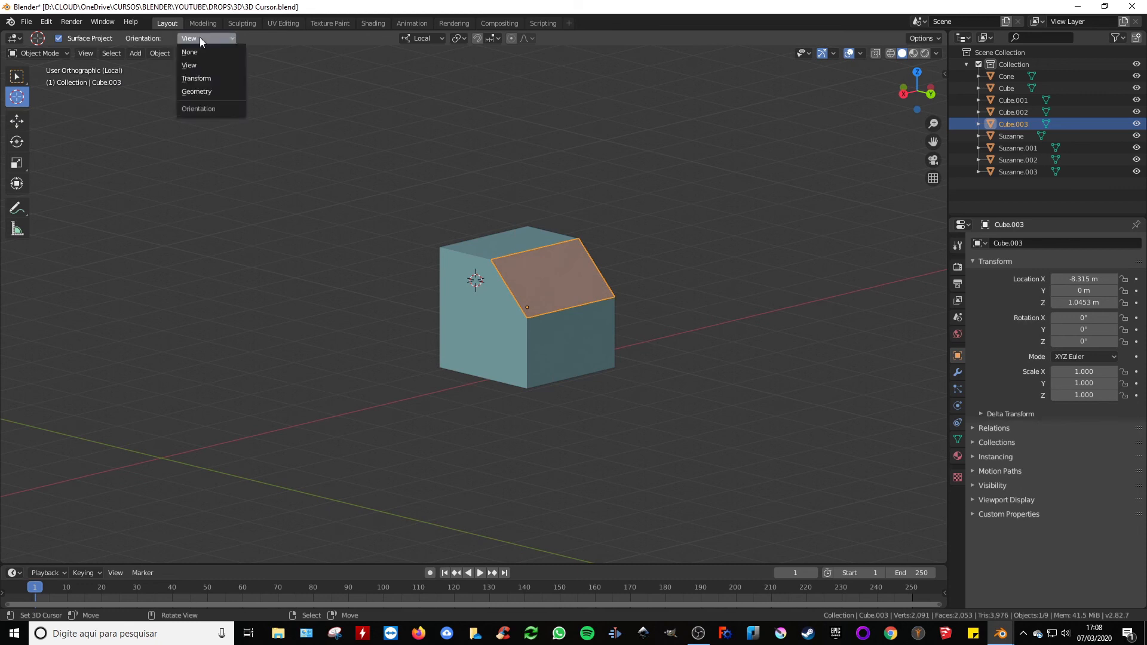
{"action": "left_click", "coordinate": [203, 92]}
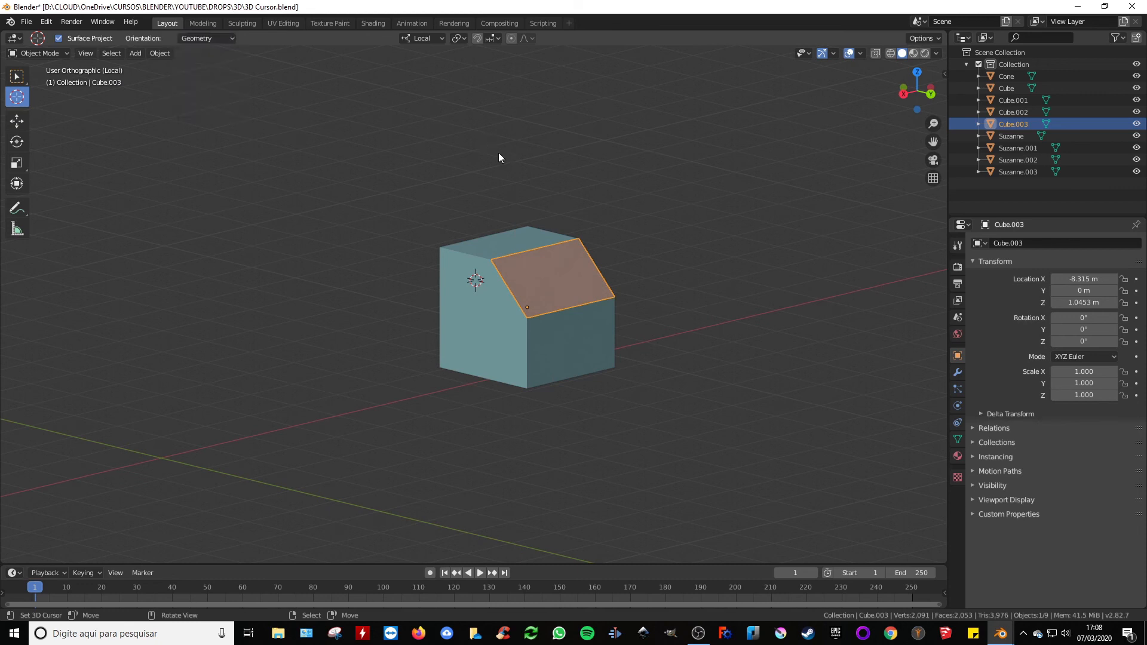
Place the 3D cursor near the middle of the slanted face and check its alignment to the surface
{"action": "middle_click_drag", "start_coordinate": [606, 236], "coordinate": [557, 277]}
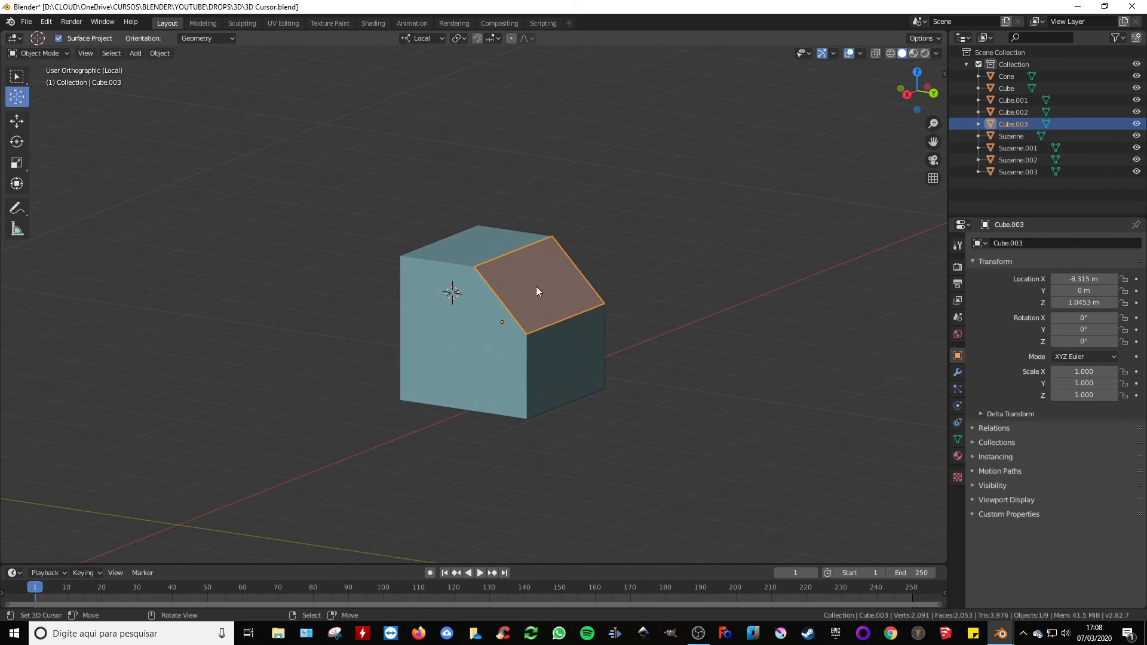
{"action": "left_click", "coordinate": [537, 287]}
{"action": "middle_click_drag", "start_coordinate": [659, 267], "coordinate": [604, 228]}
{"action": "scroll", "coordinate": [567, 289], "scroll_direction": "up", "scroll_amount": 4}
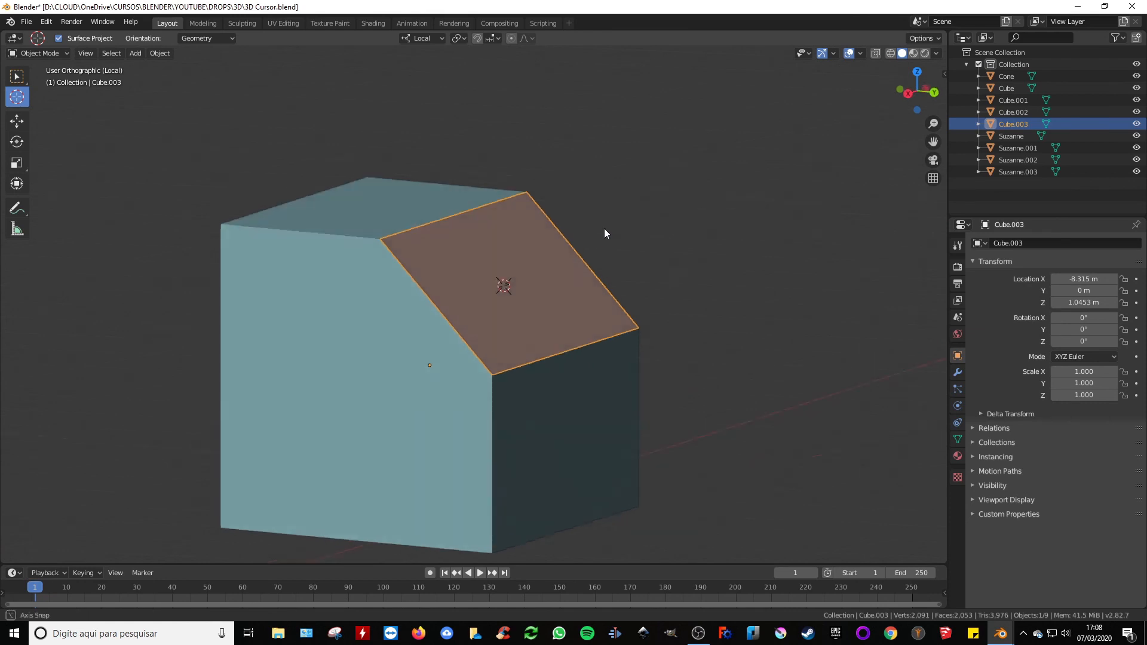
{"action": "scroll", "coordinate": [601, 234], "scroll_direction": "down", "scroll_amount": 2}
{"action": "middle_click_drag", "start_coordinate": [541, 279], "coordinate": [485, 237]}
{"action": "scroll", "coordinate": [546, 270], "scroll_direction": "up", "scroll_amount": 5}
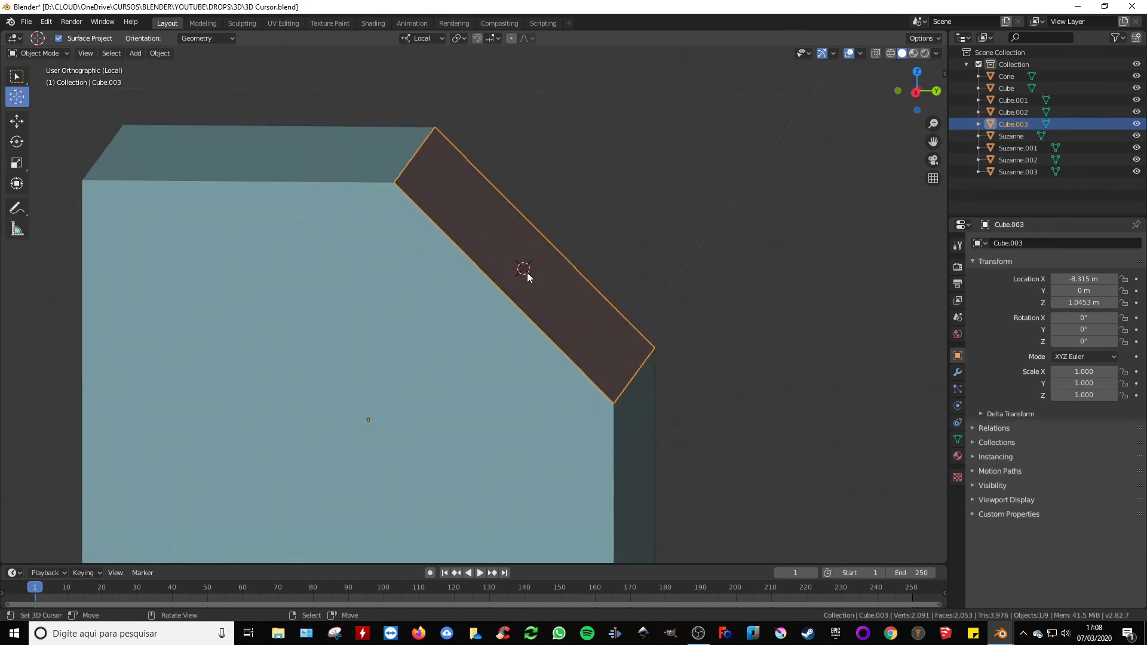
{"action": "middle_click_drag", "start_coordinate": [531, 269], "coordinate": [505, 265]}
{"action": "scroll", "coordinate": [559, 258], "scroll_direction": "down", "scroll_amount": 7}
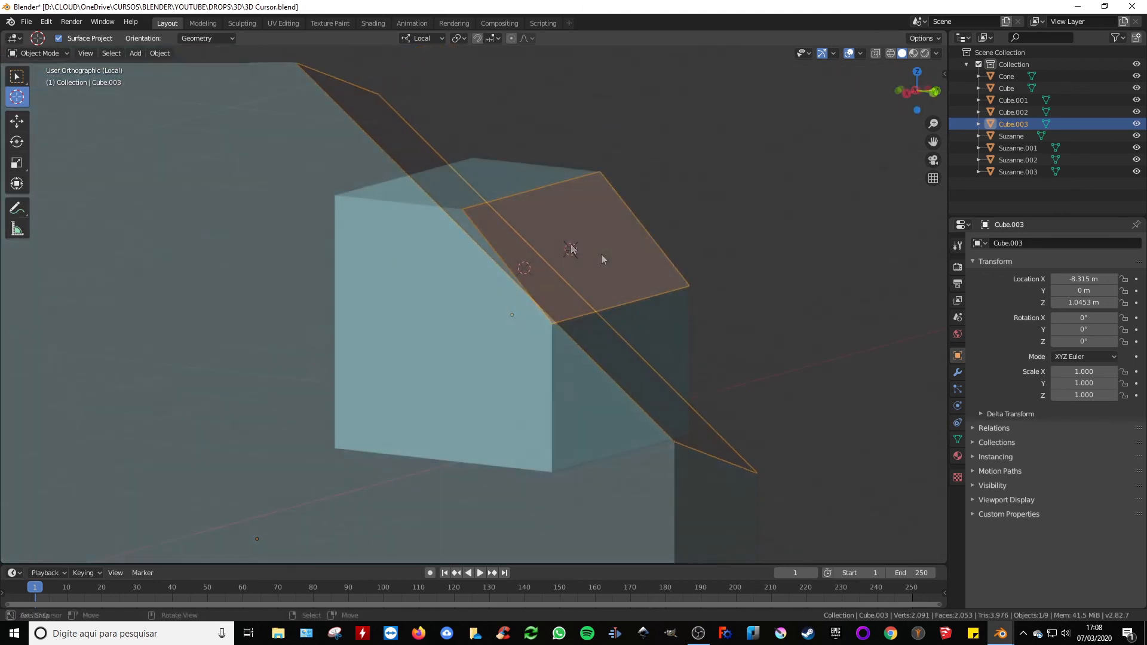
Activate the Move tool on the separated face and set the transform orientation to Cursor
{"action": "left_click", "coordinate": [17, 121]}
{"action": "middle_click_drag", "start_coordinate": [618, 239], "coordinate": [650, 239]}
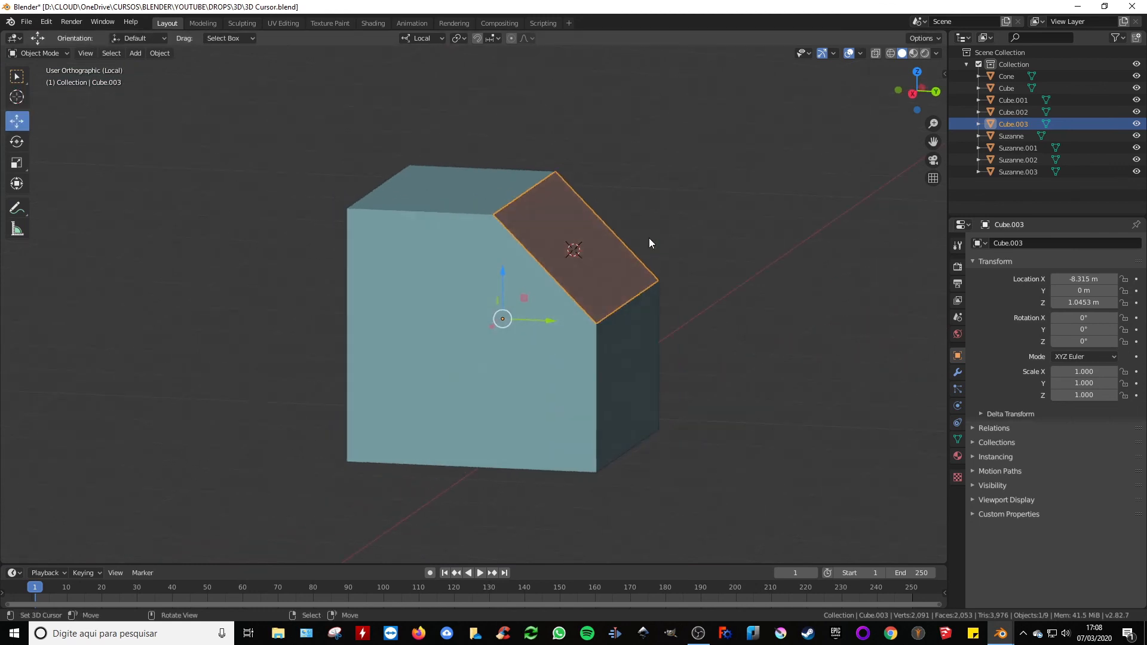
{"action": "left_click", "coordinate": [428, 37]}
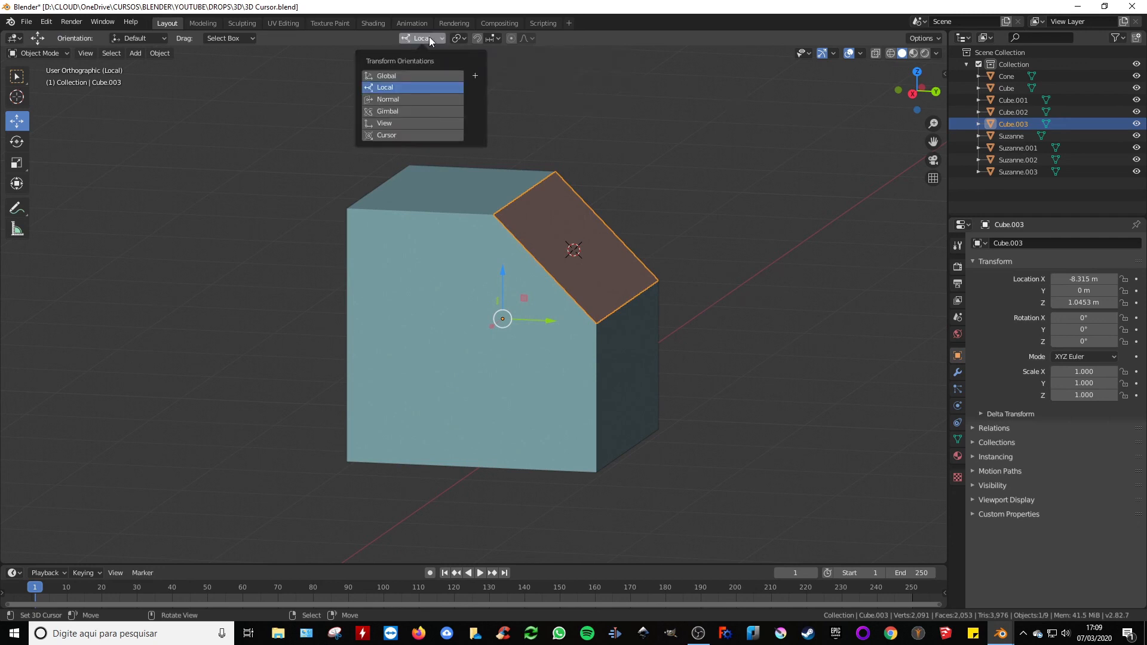
{"action": "left_click", "coordinate": [386, 135]}
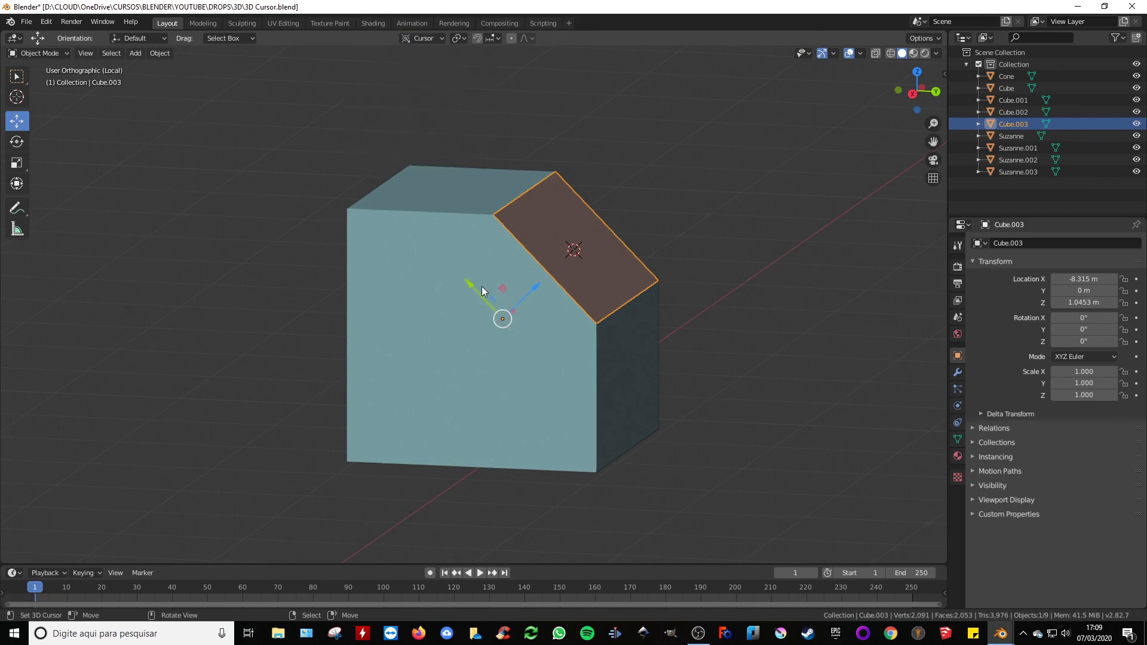
Move the separated face outward along the cursor's Z axis to about Y 0.159 m, Z 1.204 m, just off the cube's slanted side
{"action": "key", "text": "KP_3"}
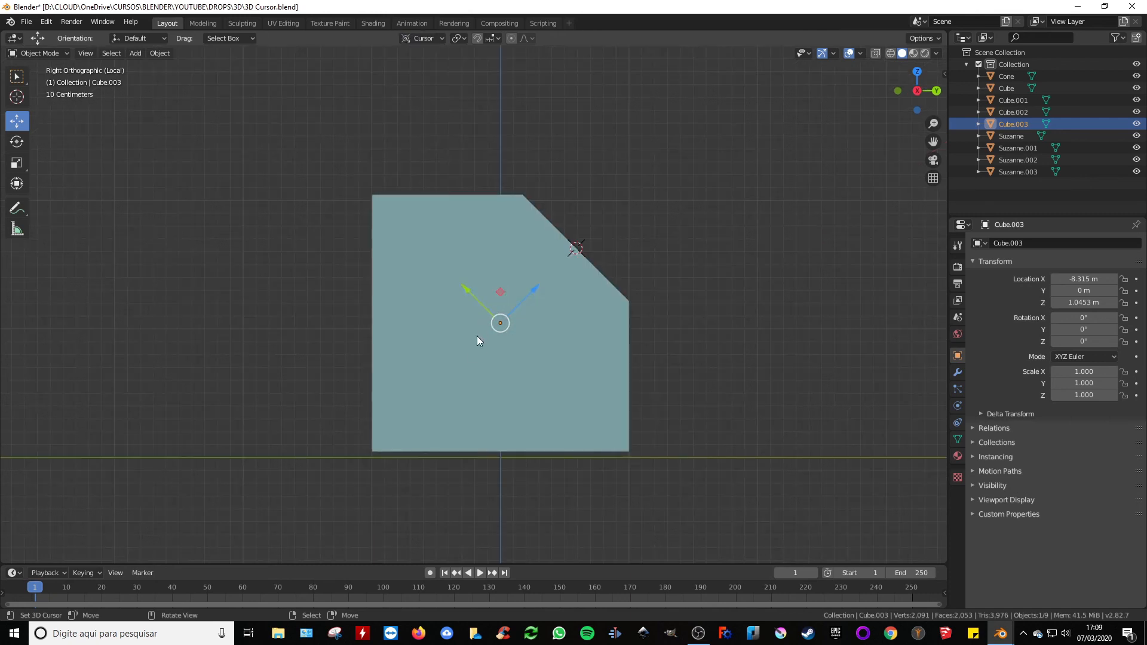
{"action": "left_click_drag", "start_coordinate": [533, 289], "coordinate": [593, 264]}
{"action": "middle_click_drag", "start_coordinate": [594, 264], "coordinate": [635, 249]}
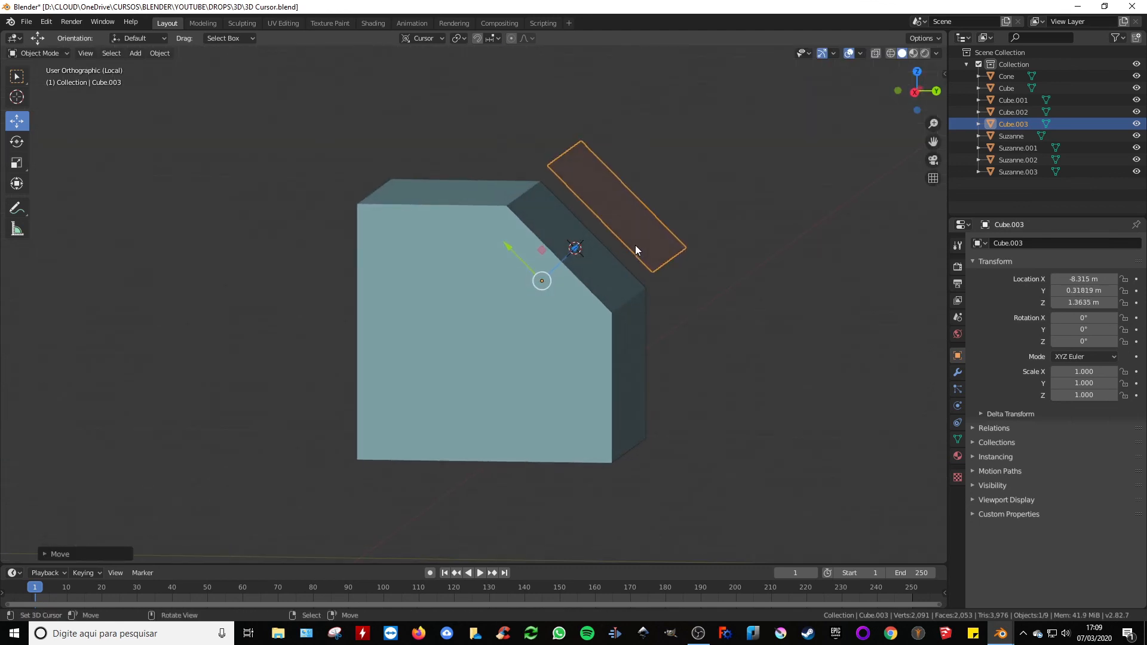
{"action": "left_click_drag", "start_coordinate": [569, 261], "coordinate": [562, 291]}
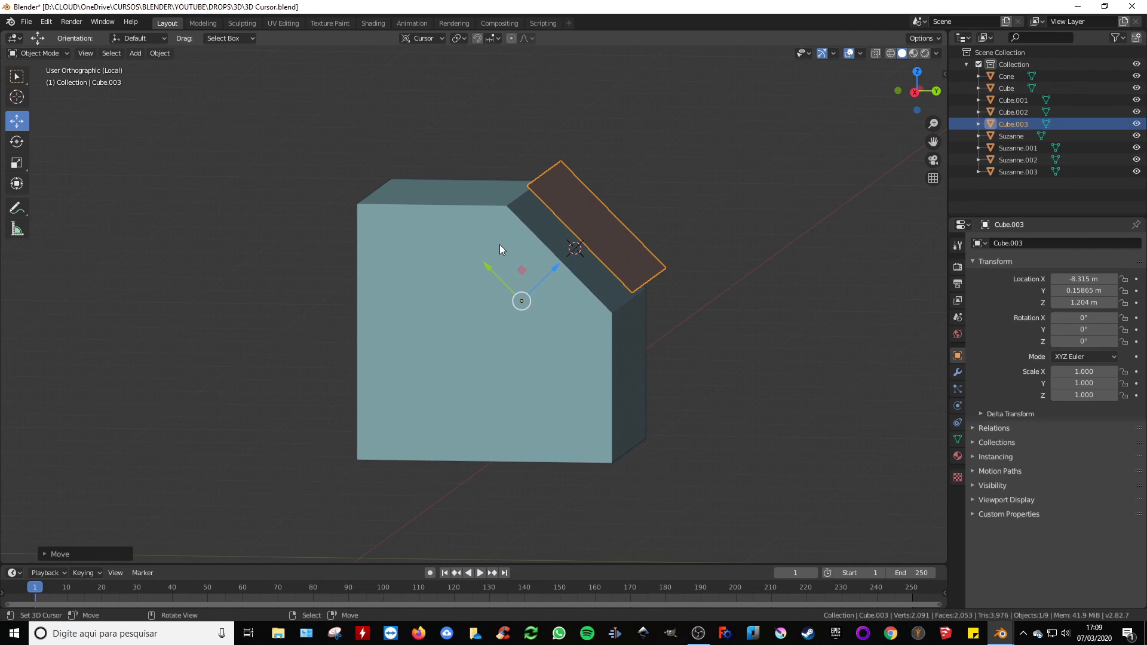
{"action": "middle_click_drag", "start_coordinate": [500, 245], "coordinate": [406, 289]}
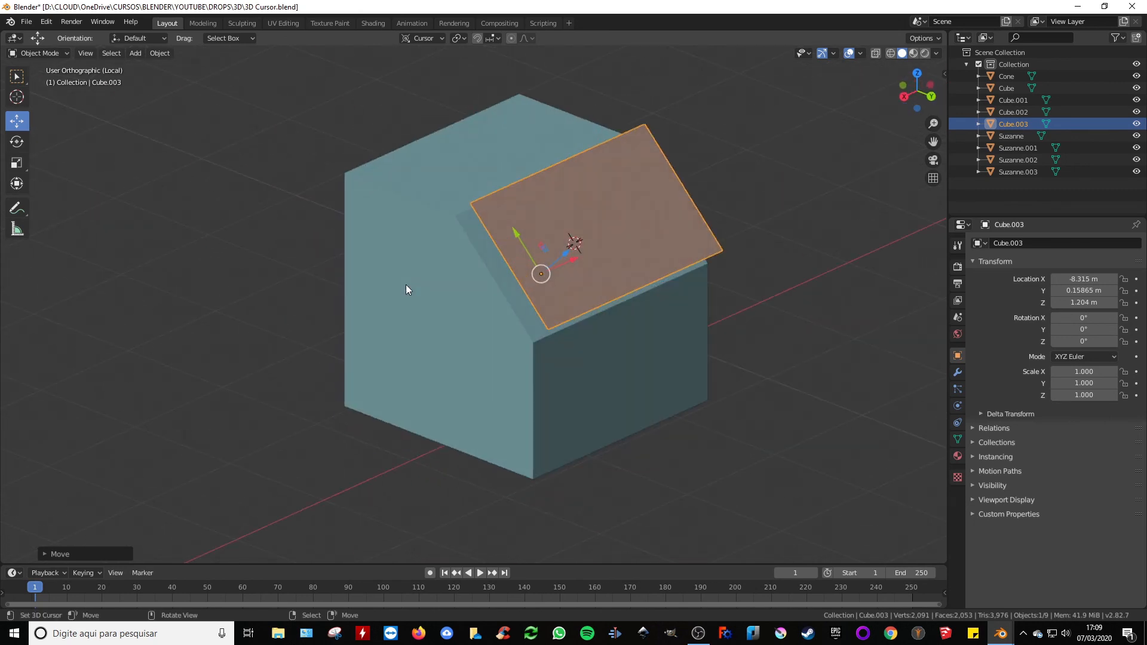